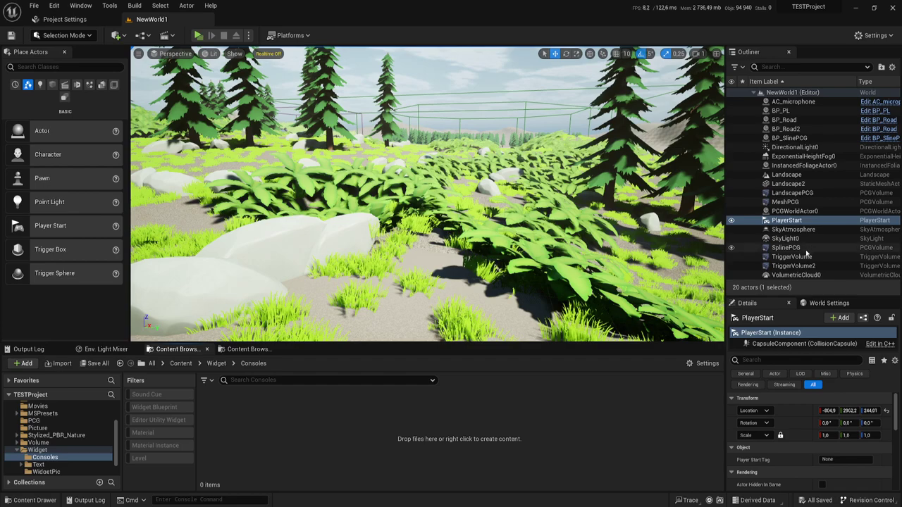
# Add a User Widget–based Widget Blueprint in the Consoles folder named WG_console
pyautogui.rightClick(284, 411)
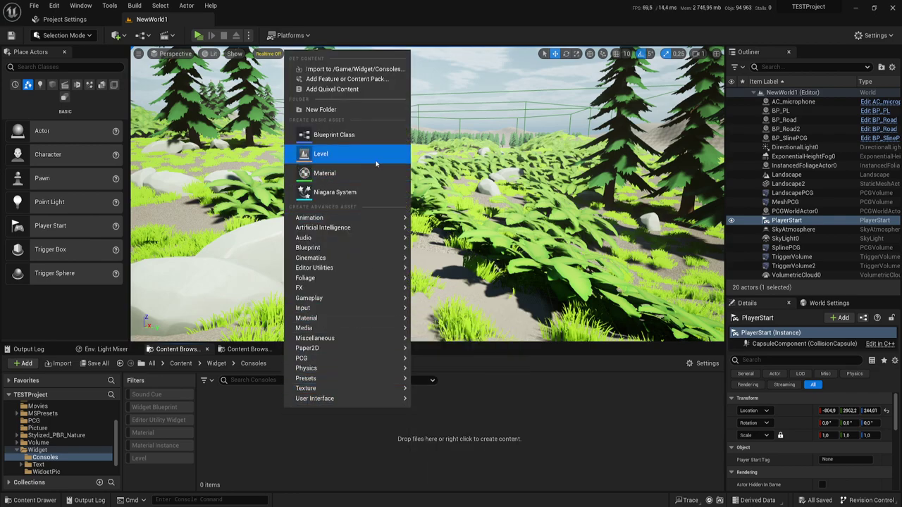
pyautogui.moveTo(323, 400)
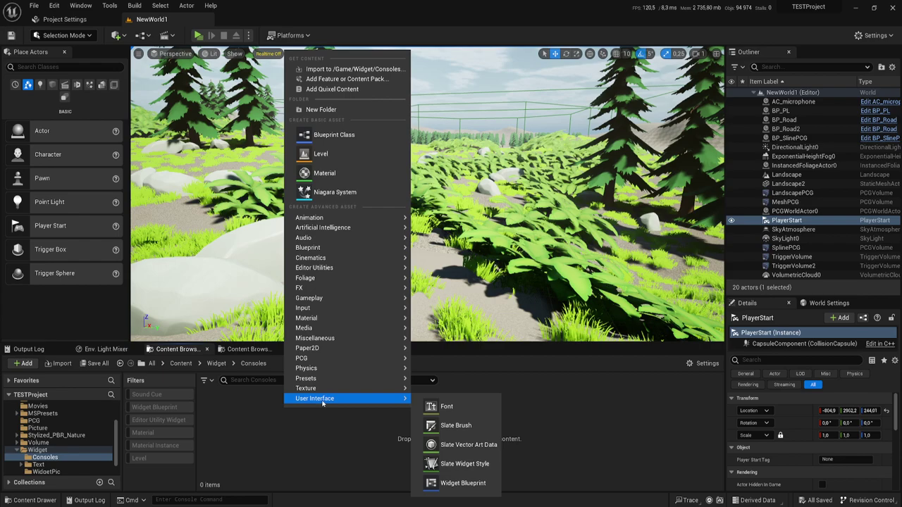
pyautogui.click(462, 483)
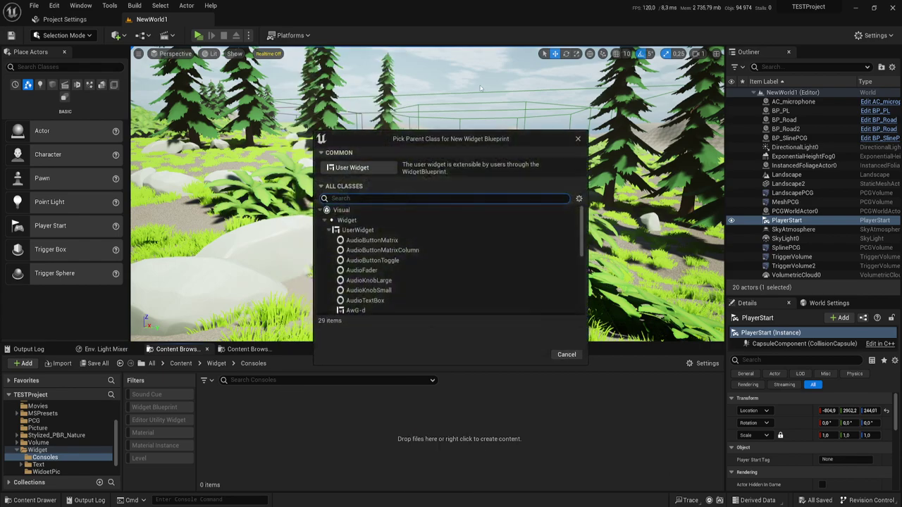
pyautogui.click(352, 168)
pyautogui.write('WG_console')
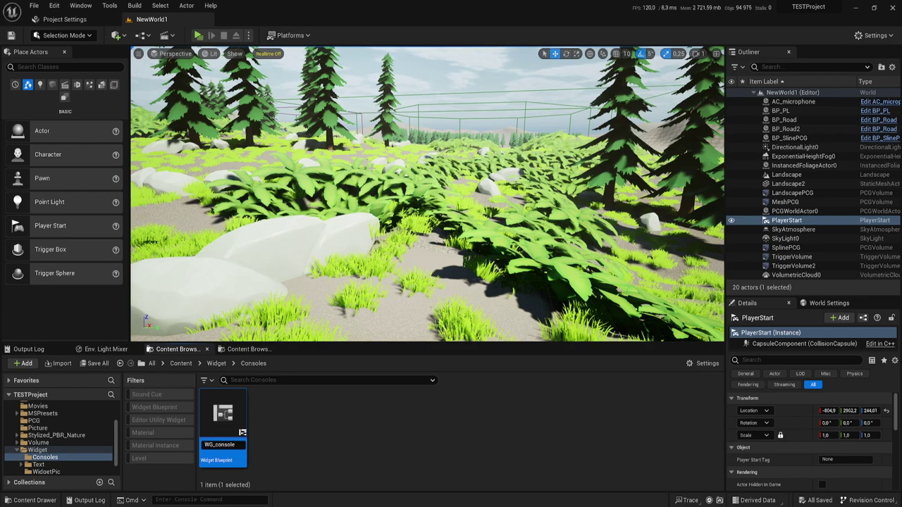
pyautogui.press('Return')
# Open WG_console and add a Canvas Panel as the widget's root
pyautogui.doubleClick(223, 440)
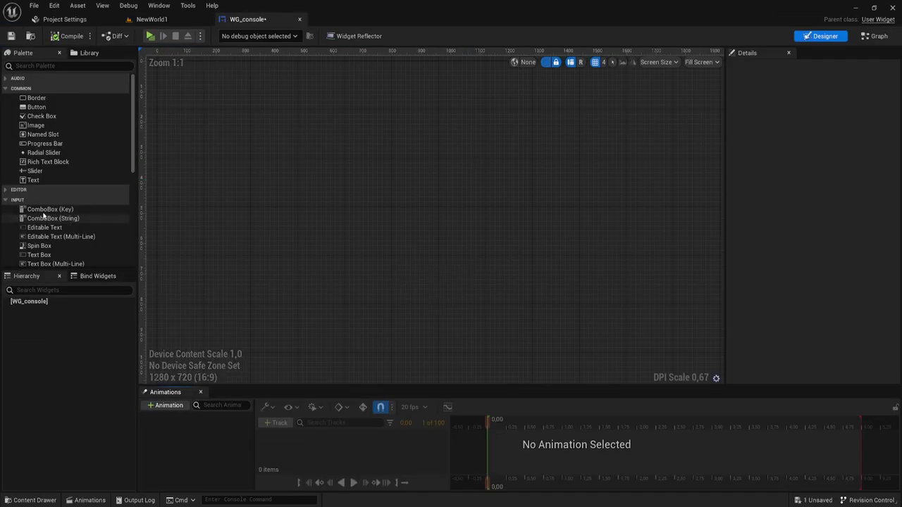
pyautogui.scroll(-4, 52, 198)
pyautogui.moveTo(45, 182); pyautogui.dragTo(247, 162)
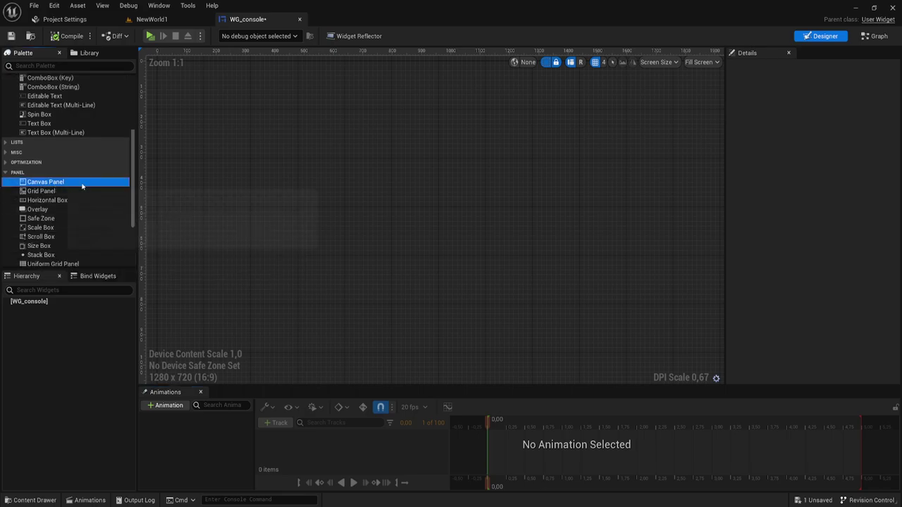
pyautogui.scroll(-2, 247, 170)
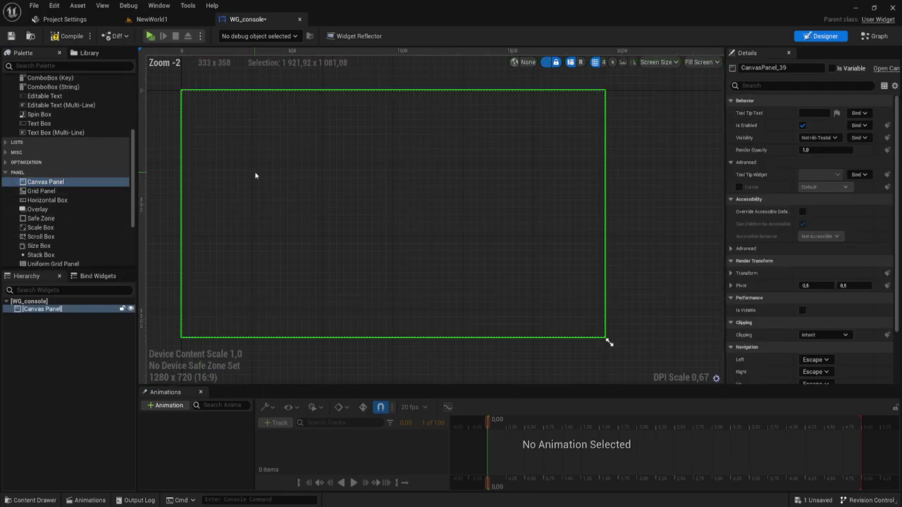
pyautogui.moveTo(256, 175); pyautogui.dragTo(288, 171, button='right')
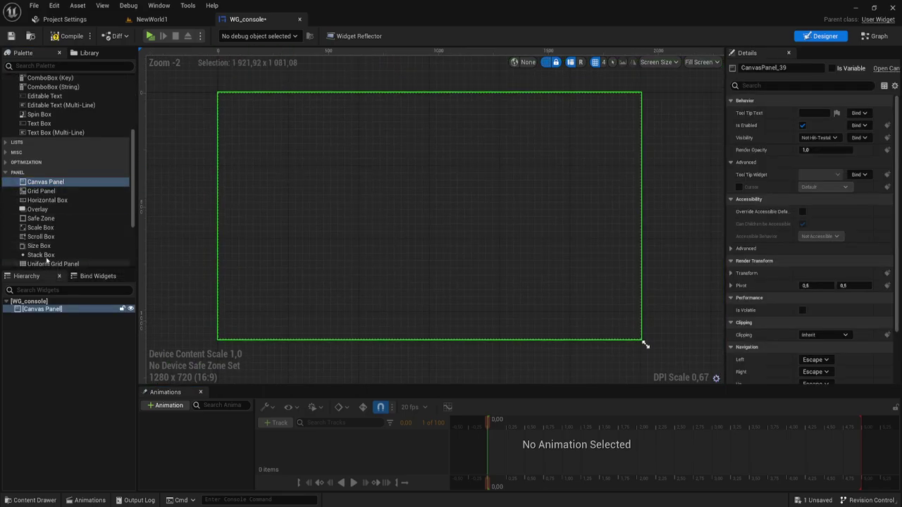
# Place an Overlay on the canvas, stretch it into a wide bar, and anchor it bottom-right
pyautogui.moveTo(37, 209)
pyautogui.mouseDown()
pyautogui.moveTo(530, 300)
pyautogui.moveTo(624, 291)
pyautogui.mouseUp()
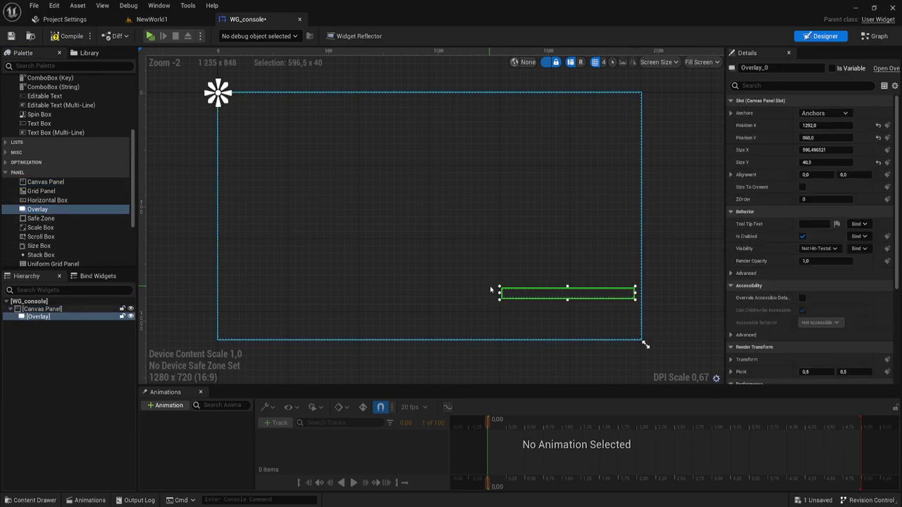
pyautogui.moveTo(501, 293)
pyautogui.mouseDown()
pyautogui.moveTo(299, 290)
pyautogui.moveTo(291, 267)
pyautogui.mouseUp()
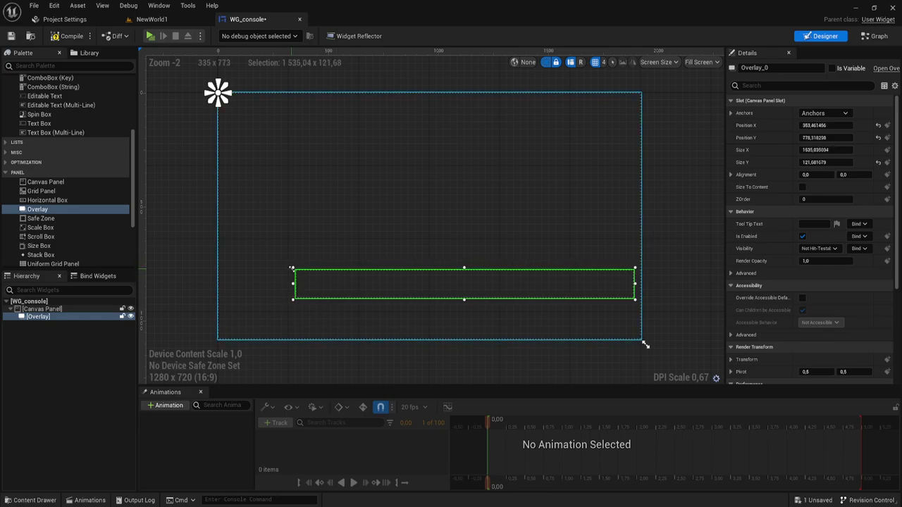
pyautogui.click(824, 113)
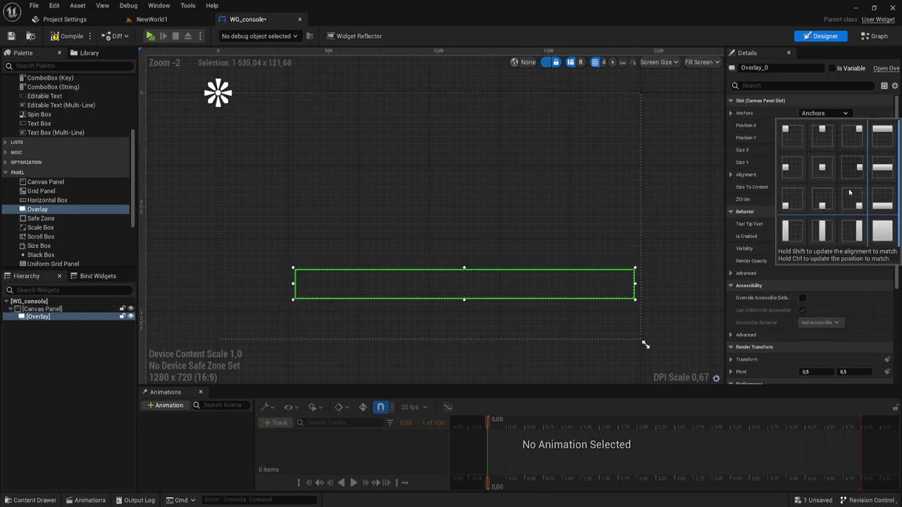
pyautogui.click(857, 208)
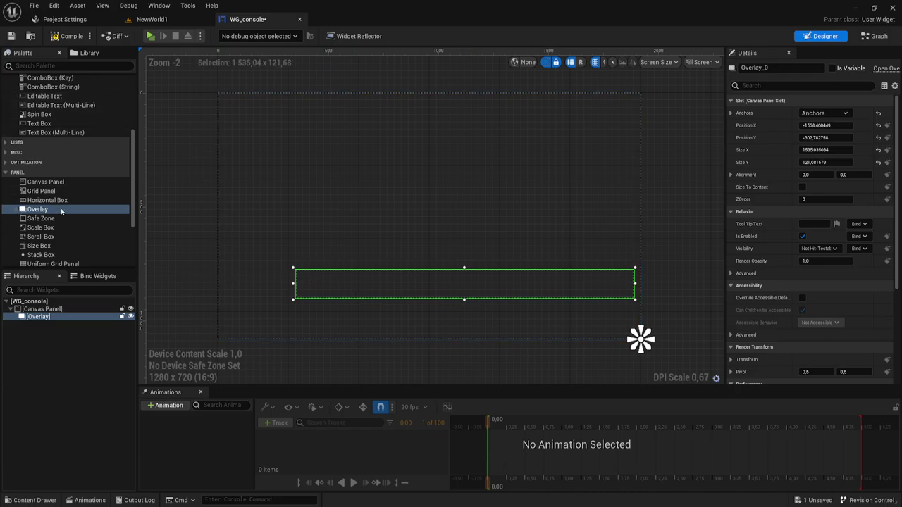
# Add a Border inside the overlay
pyautogui.scroll(-2, 62, 211)
pyautogui.scroll(3, 48, 113)
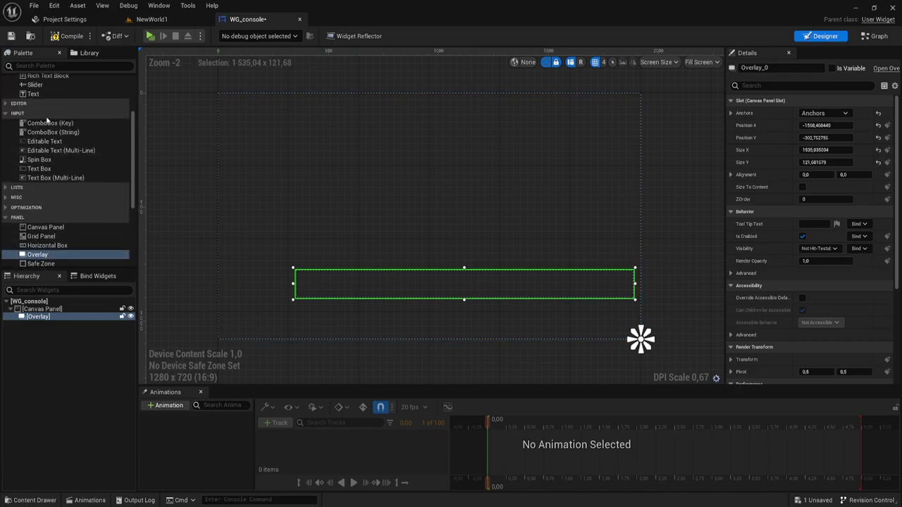
pyautogui.scroll(2, 47, 120)
pyautogui.moveTo(35, 85)
pyautogui.mouseDown()
pyautogui.moveTo(428, 291)
pyautogui.moveTo(38, 316)
pyautogui.mouseUp()
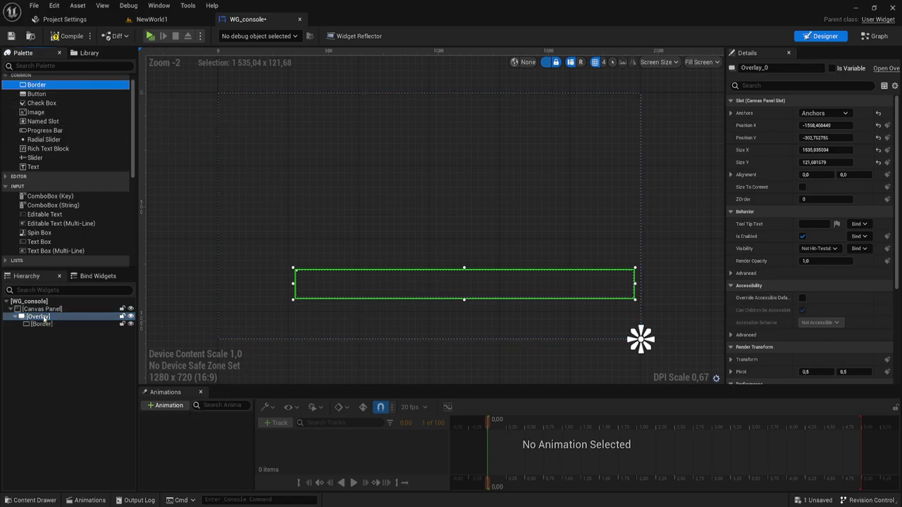
# Set the Border's horizontal and vertical alignment to Fill and its brush colour to black
pyautogui.click(849, 125)
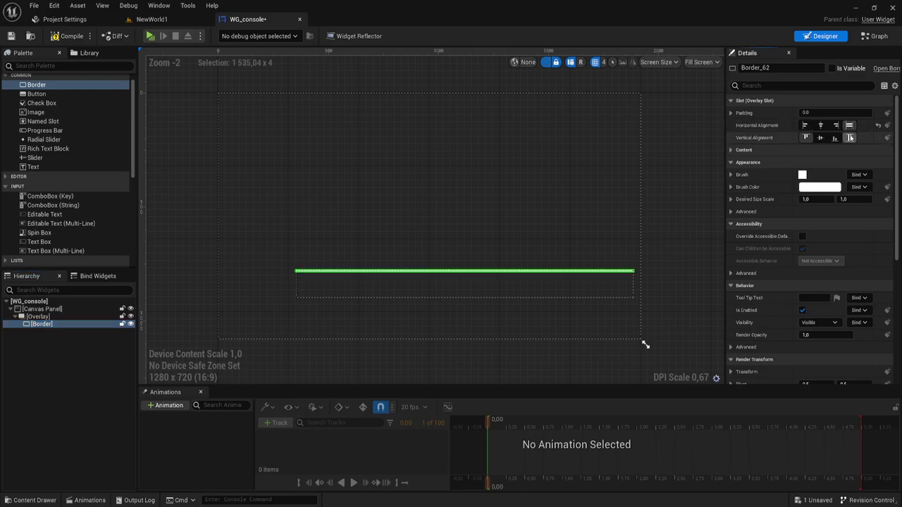
pyautogui.click(849, 136)
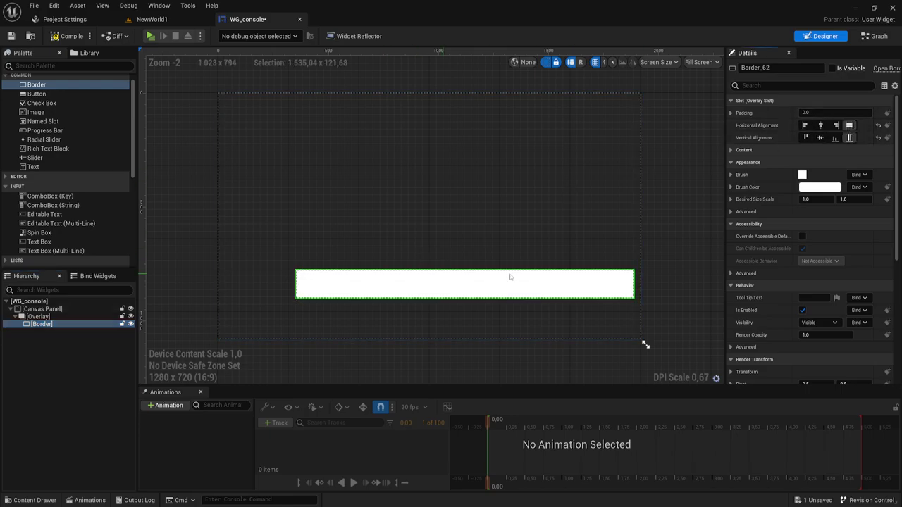
pyautogui.click(819, 186)
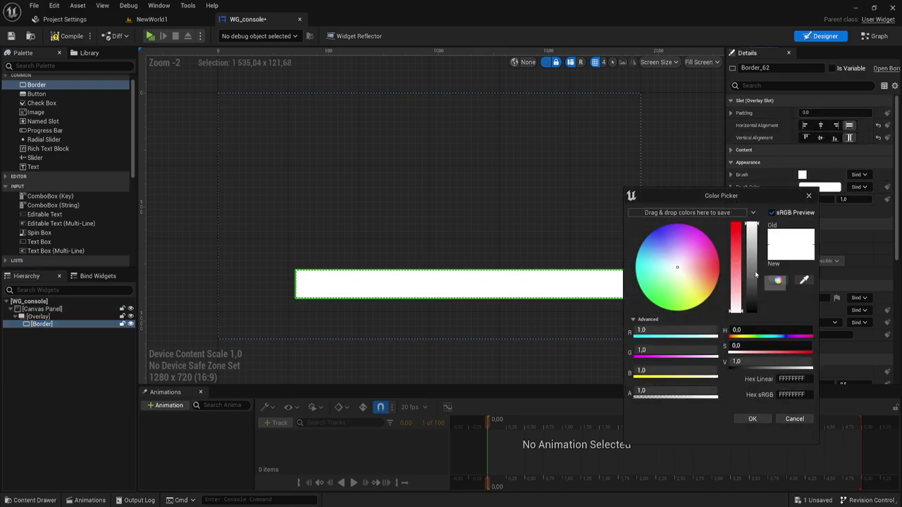
pyautogui.moveTo(755, 275); pyautogui.dragTo(752, 313)
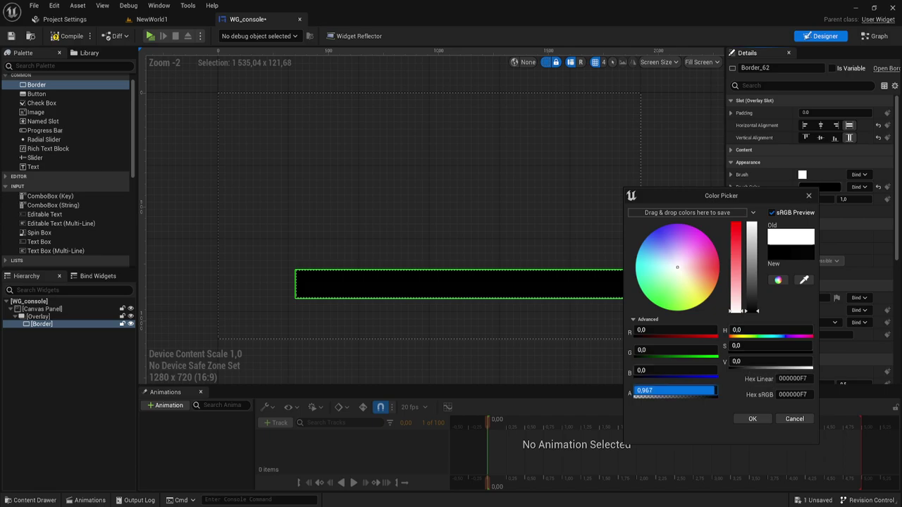
pyautogui.click(751, 419)
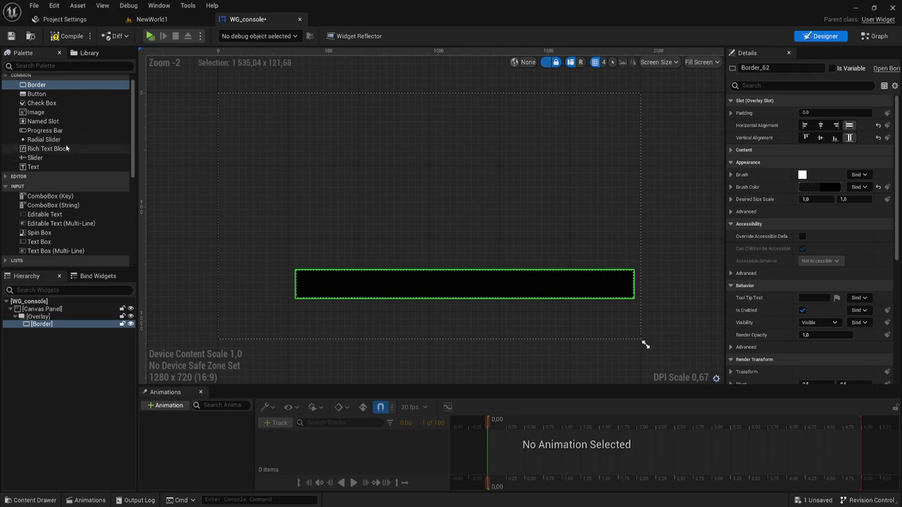
pyautogui.scroll(-3, 69, 182)
pyautogui.scroll(-1, 69, 182)
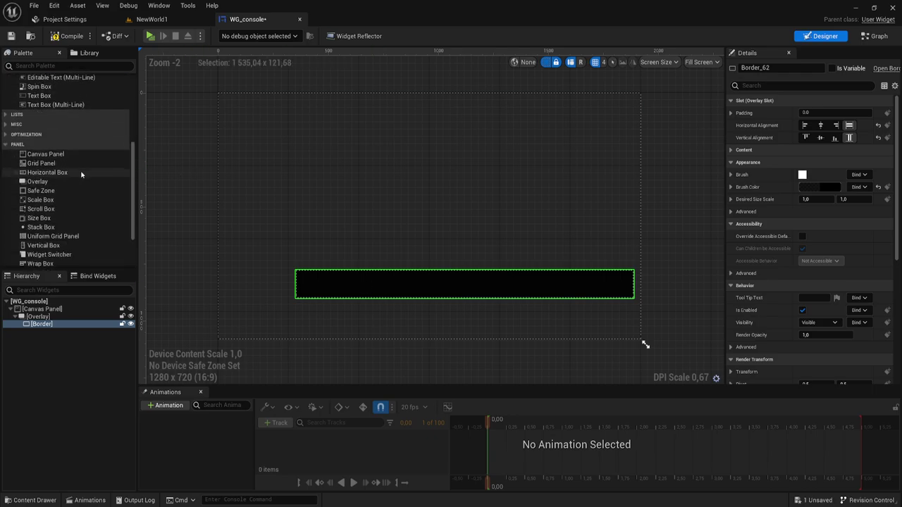
# Add a Horizontal Box inside the border with a Text Box in it
pyautogui.scroll(-4, 75, 170)
pyautogui.moveTo(51, 171)
pyautogui.mouseDown()
pyautogui.moveTo(271, 284)
pyautogui.moveTo(63, 321)
pyautogui.mouseUp()
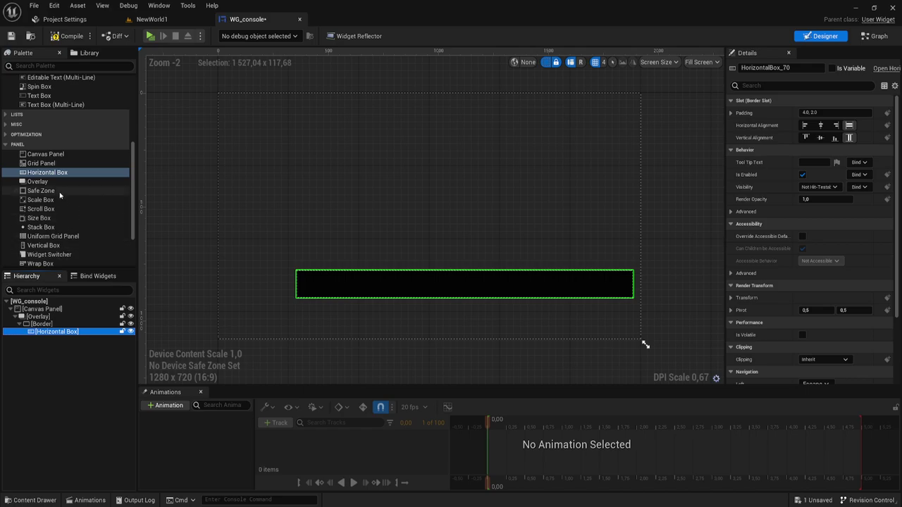
pyautogui.scroll(5, 57, 159)
pyautogui.scroll(5, 56, 159)
pyautogui.scroll(-2, 56, 159)
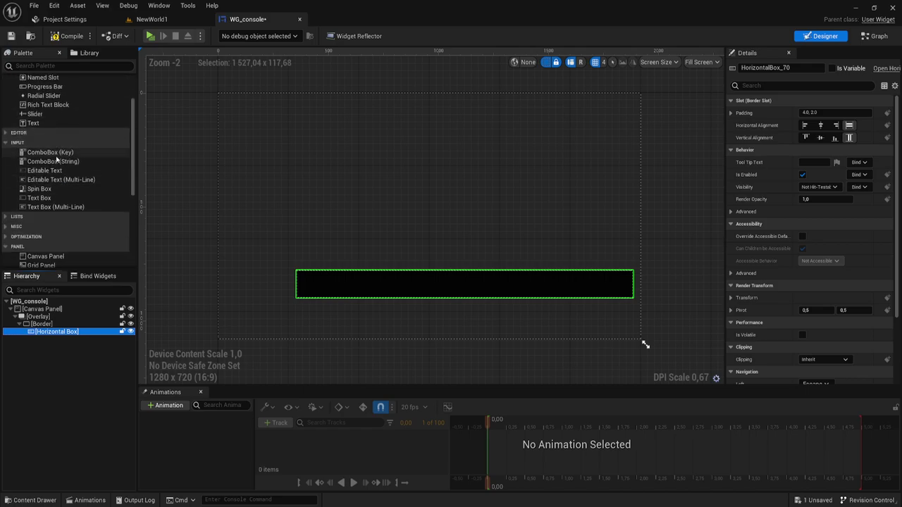
pyautogui.moveTo(39, 198)
pyautogui.mouseDown()
pyautogui.moveTo(13, 300)
pyautogui.moveTo(55, 332)
pyautogui.mouseUp()
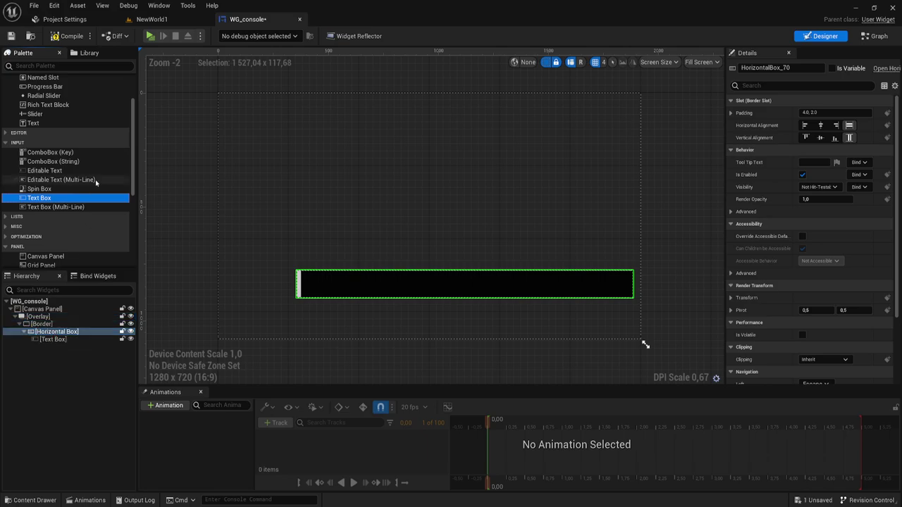
# Add a Button to the horizontal box and nest a Text label inside it
pyautogui.scroll(3, 64, 140)
pyautogui.moveTo(36, 107); pyautogui.dragTo(65, 334)
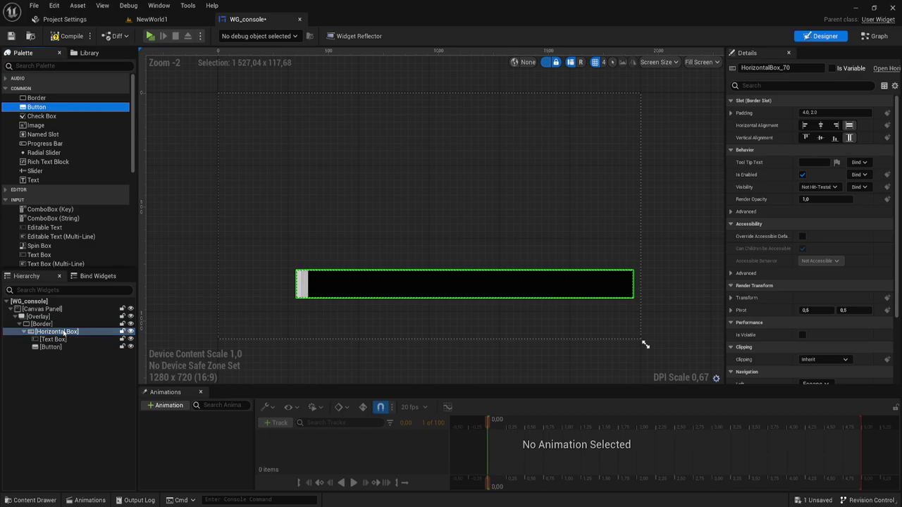
pyautogui.click(50, 346)
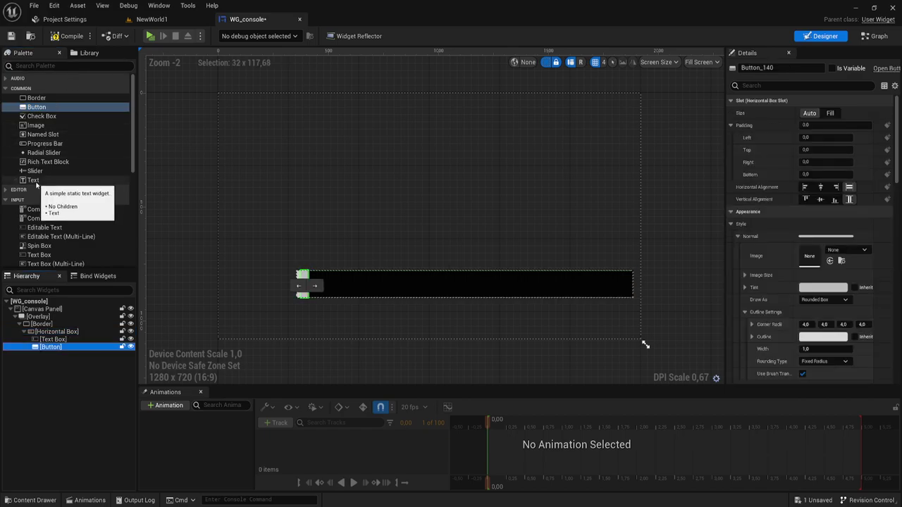
pyautogui.moveTo(37, 185); pyautogui.dragTo(41, 239)
pyautogui.moveTo(59, 355); pyautogui.dragTo(57, 348)
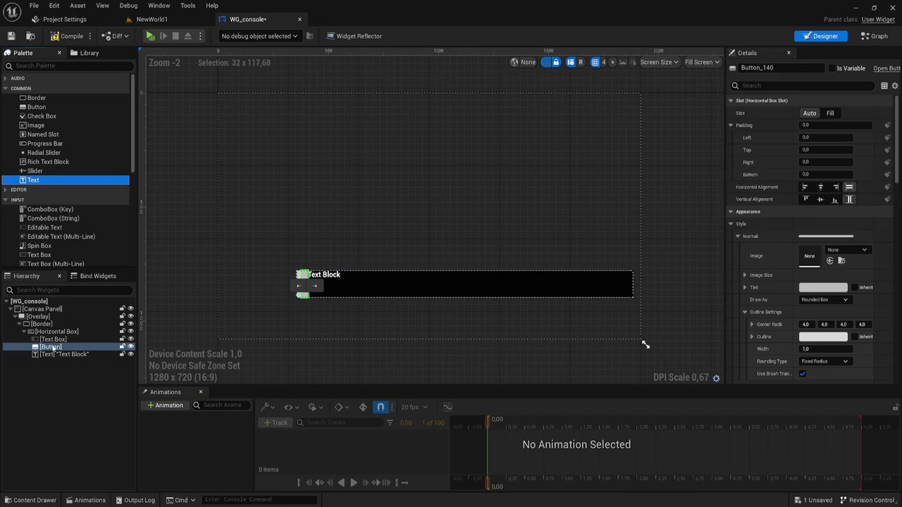
pyautogui.moveTo(51, 353); pyautogui.dragTo(54, 348)
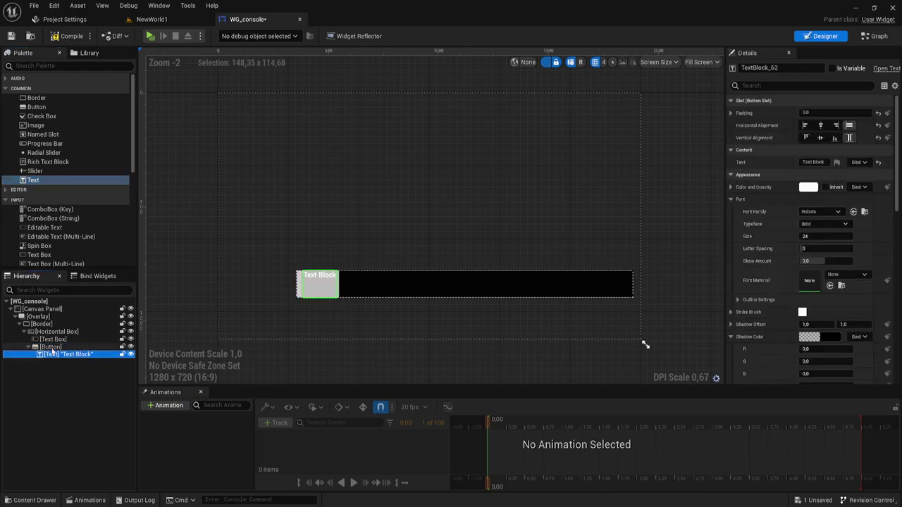
# Set the Button's alignment to Fill and the Text Box's slot Size to Fill
pyautogui.click(53, 348)
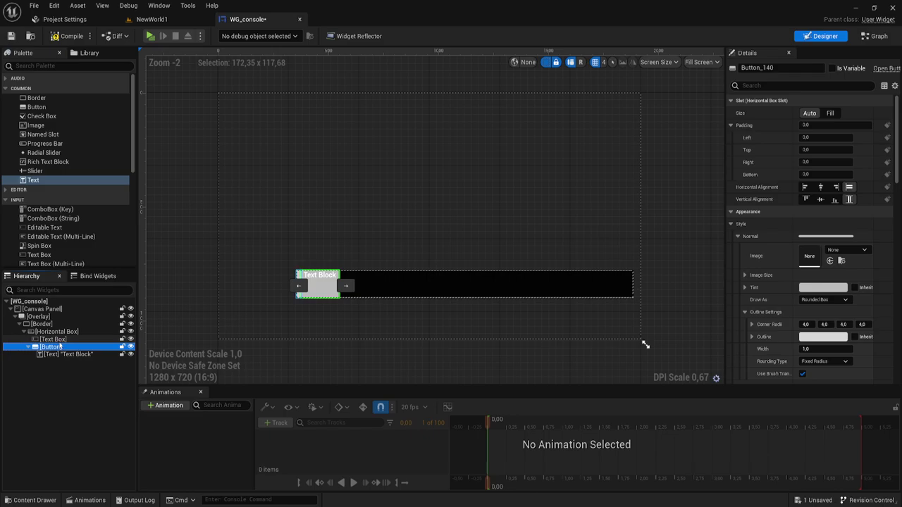
pyautogui.click(820, 186)
pyautogui.click(820, 200)
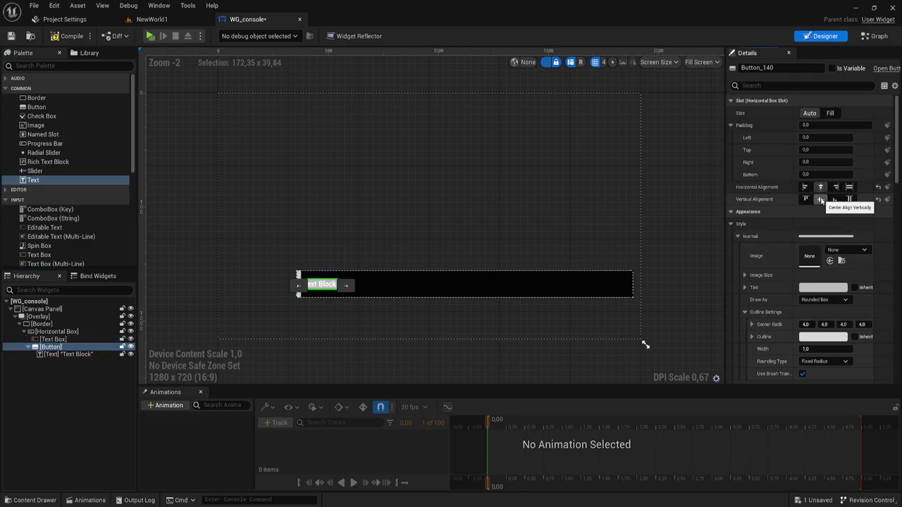
pyautogui.click(849, 187)
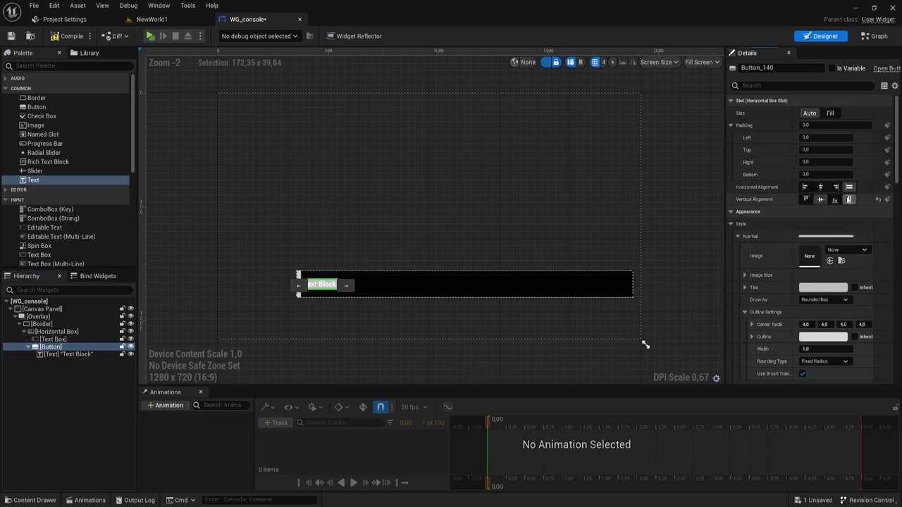
pyautogui.click(848, 200)
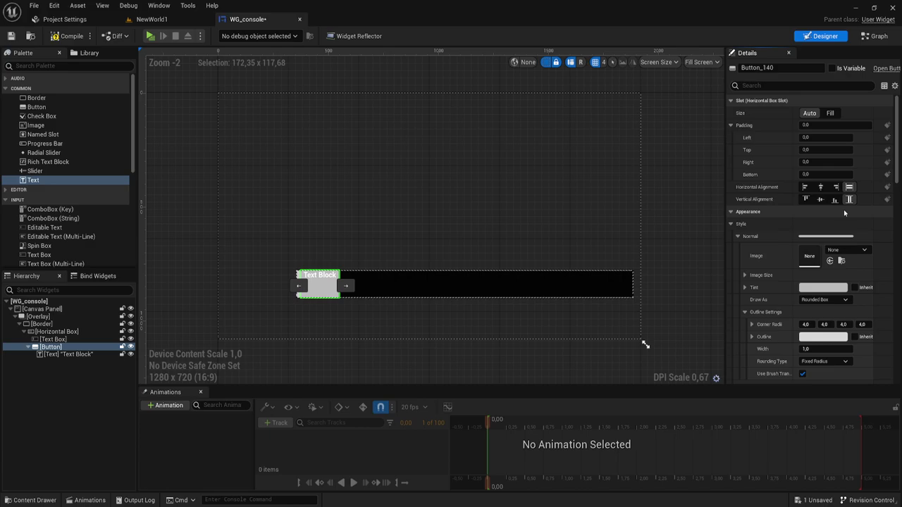
pyautogui.click(57, 339)
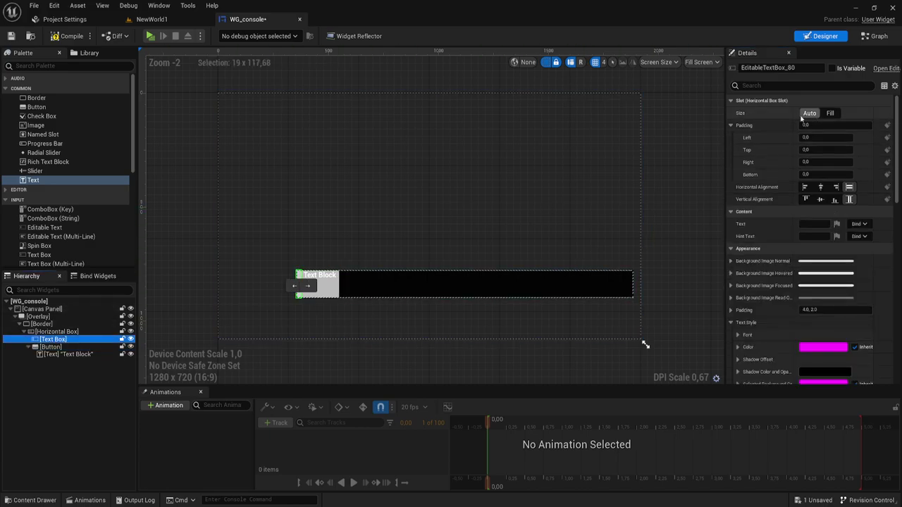
pyautogui.click(831, 113)
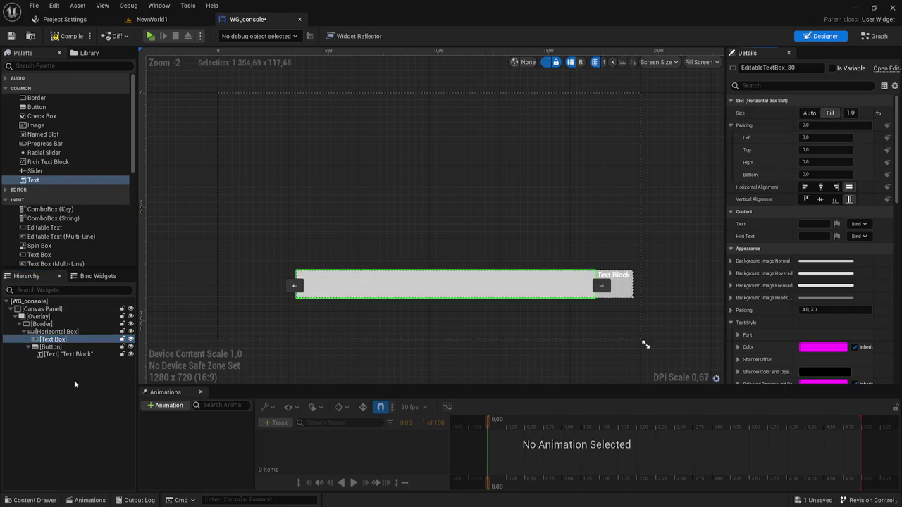
# Centre the button label, set its text to SEND, and give it 30 left and right padding
pyautogui.click(62, 355)
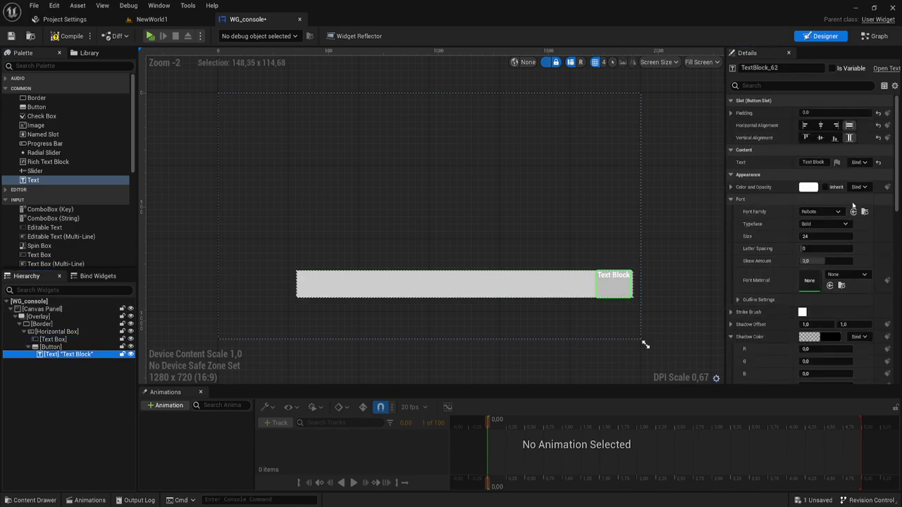
pyautogui.click(820, 137)
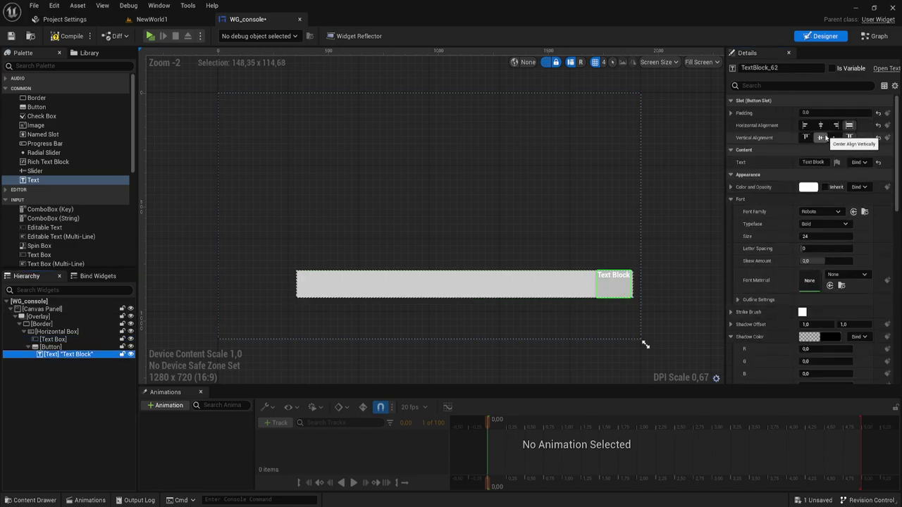
pyautogui.click(820, 126)
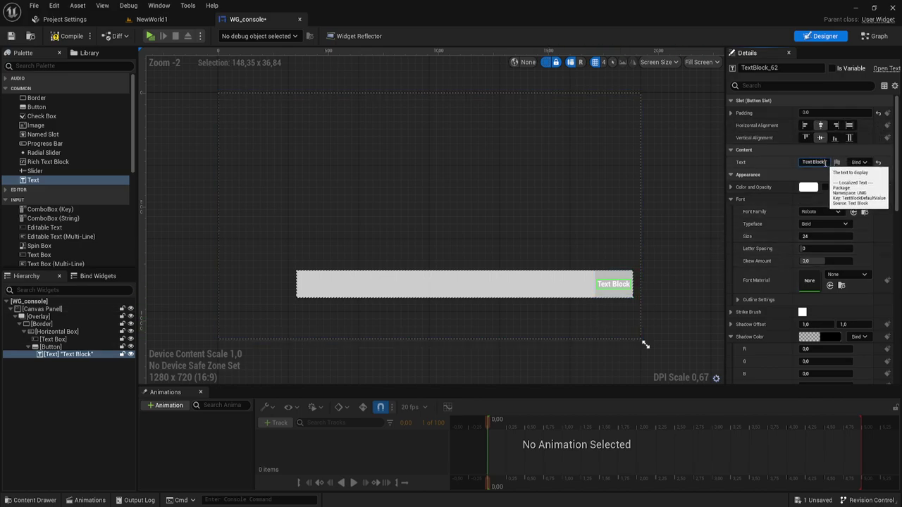
pyautogui.click(827, 162)
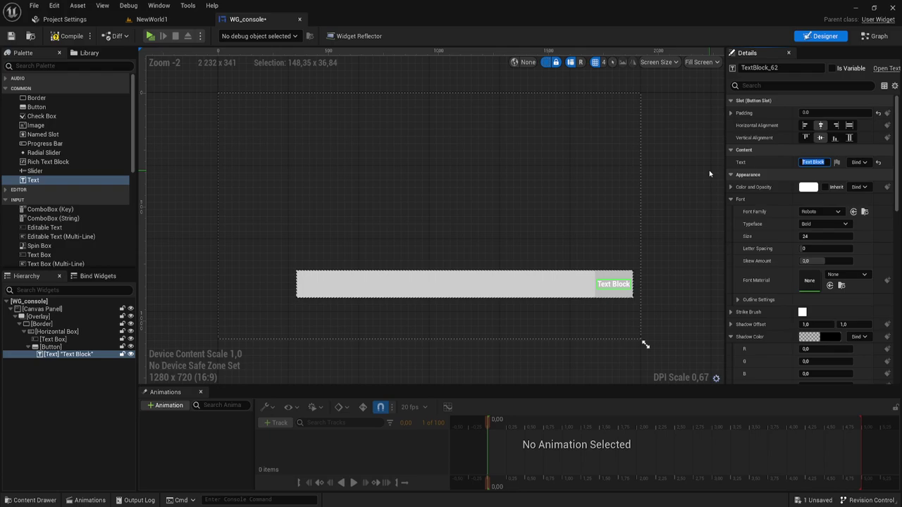
pyautogui.write('SEND')
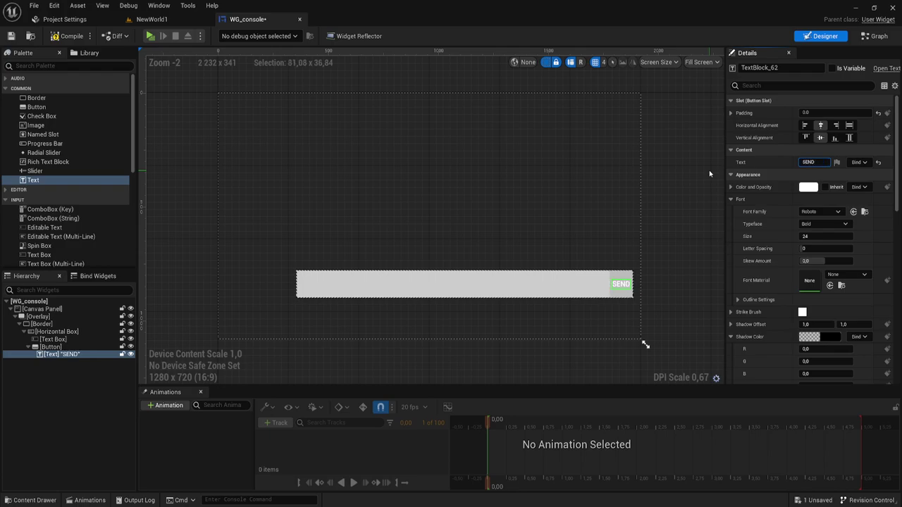
pyautogui.click(733, 113)
pyautogui.write('30')
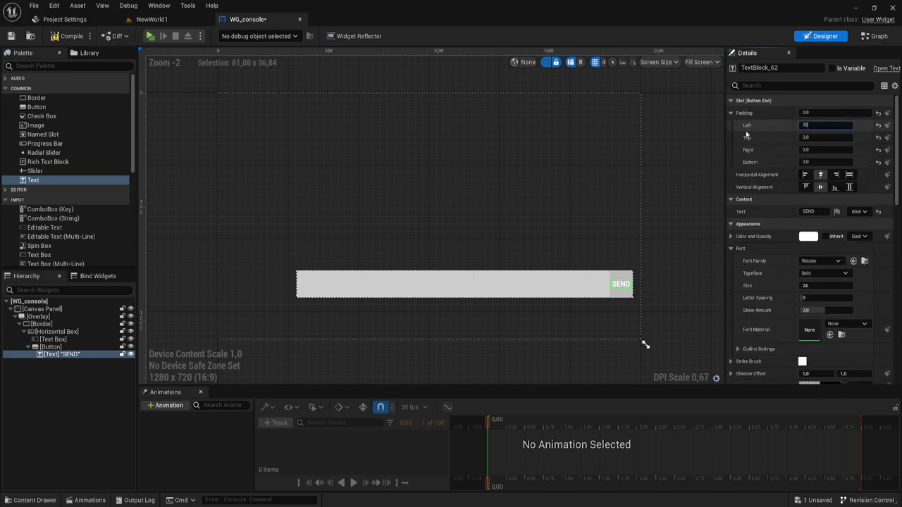
pyautogui.press('Tab')
pyautogui.press('Return')
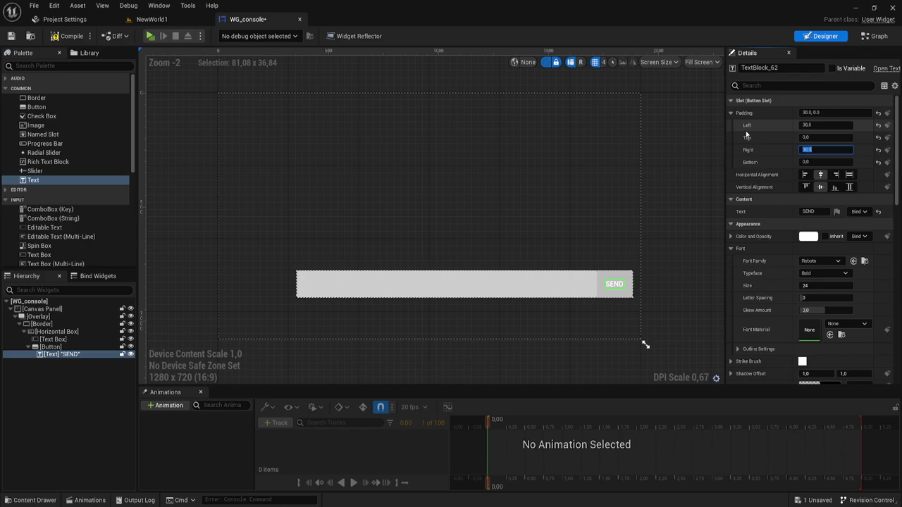
pyautogui.click(559, 291)
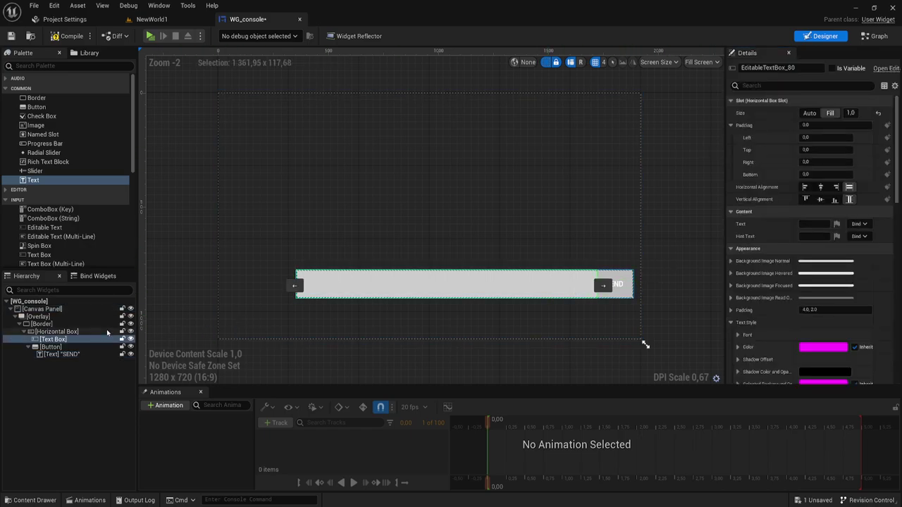
# Change the Text Box's Background Color from white to near-black
pyautogui.scroll(-2, 804, 226)
pyautogui.scroll(-1, 804, 226)
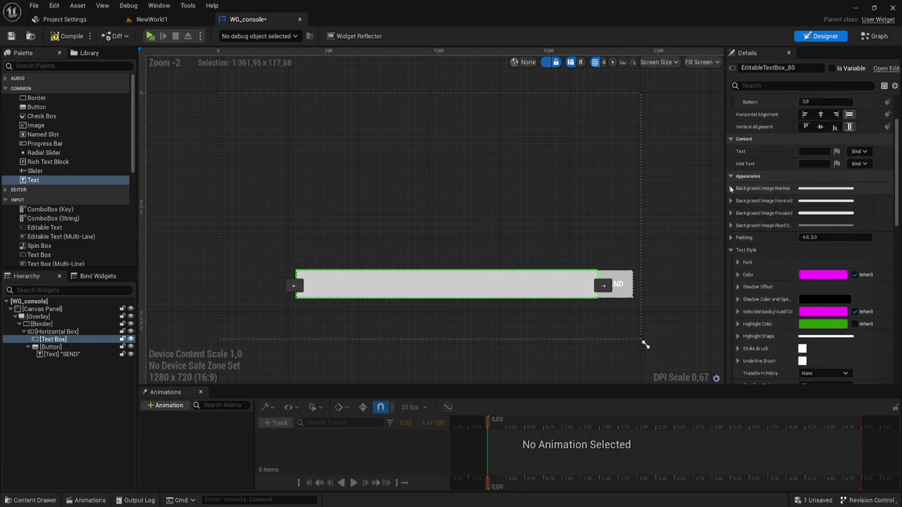
pyautogui.scroll(-5, 739, 246)
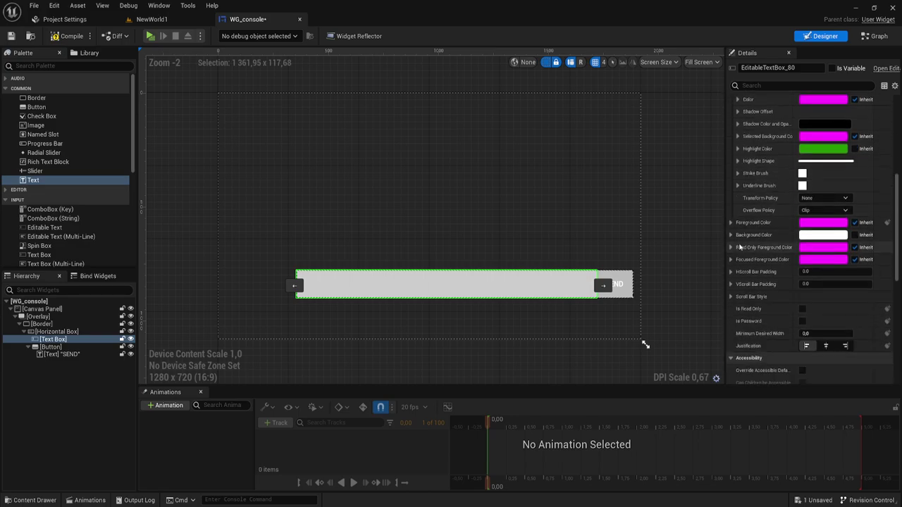
pyautogui.click(809, 237)
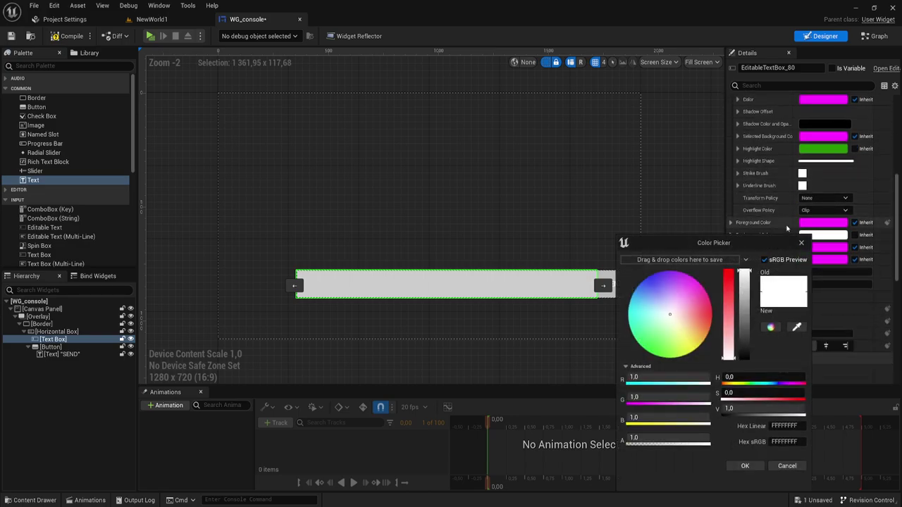
pyautogui.moveTo(744, 276); pyautogui.dragTo(747, 357)
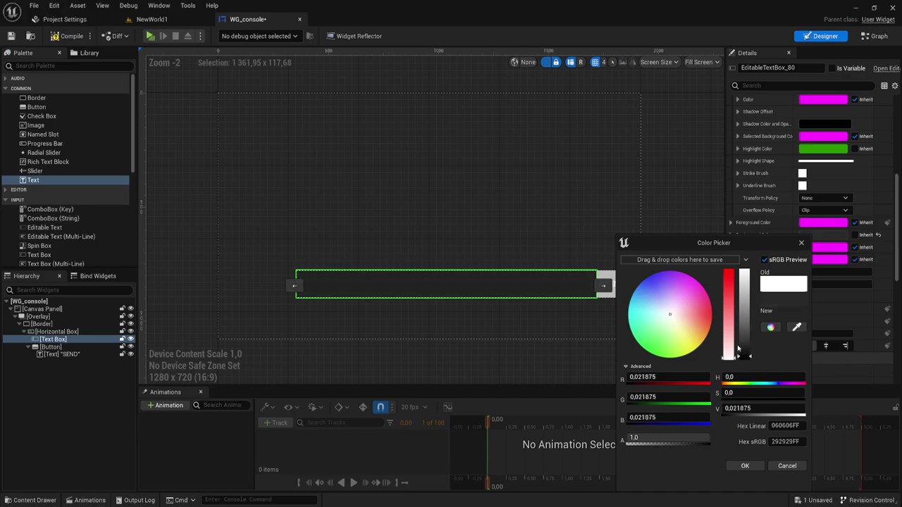
pyautogui.click(752, 468)
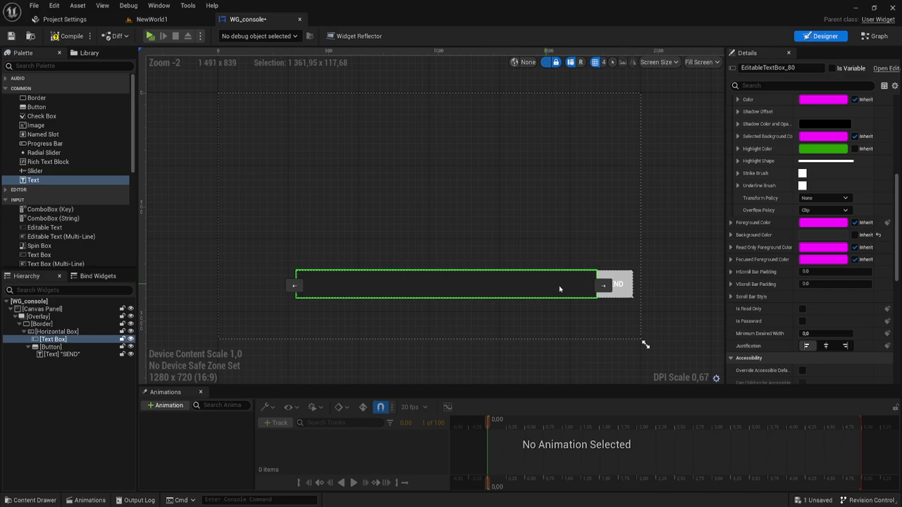
pyautogui.scroll(8, 767, 170)
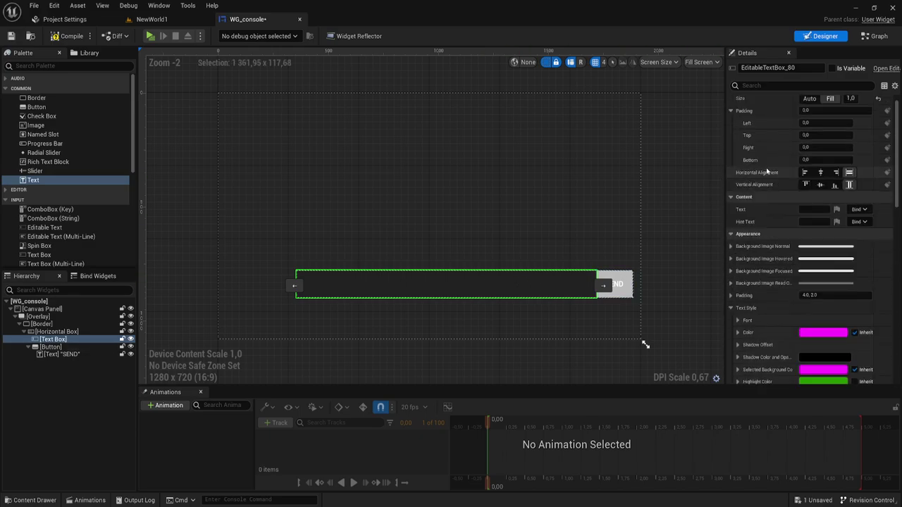
pyautogui.scroll(1, 764, 176)
# Set the Text Box's horizontal and vertical alignment to Fill and its font size to 80
pyautogui.click(820, 187)
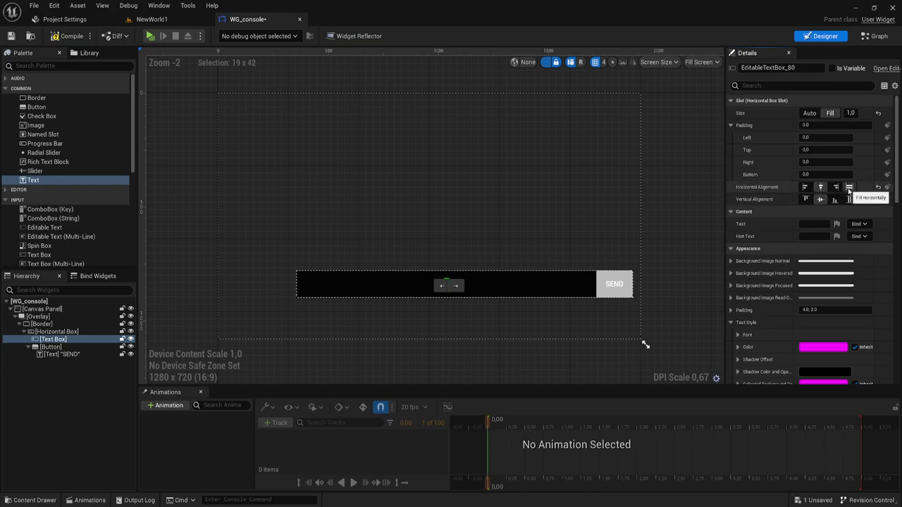
pyautogui.click(849, 187)
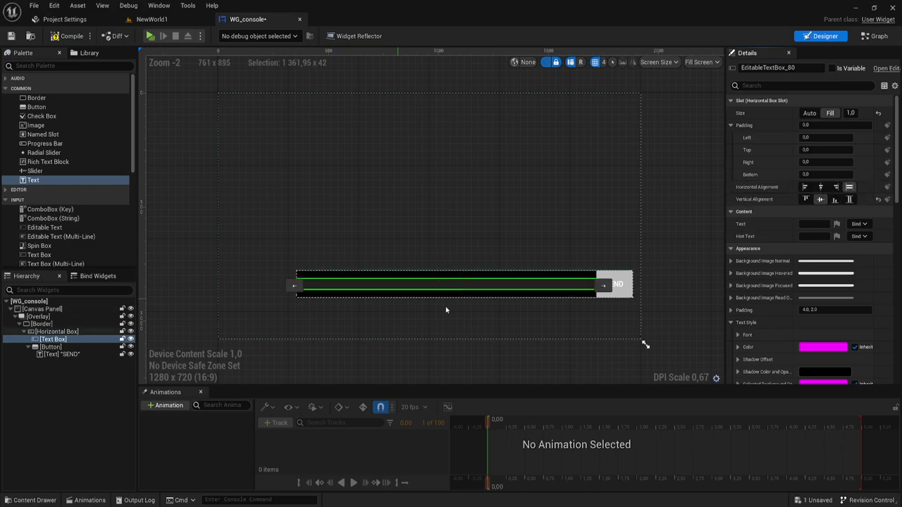
pyautogui.click(849, 200)
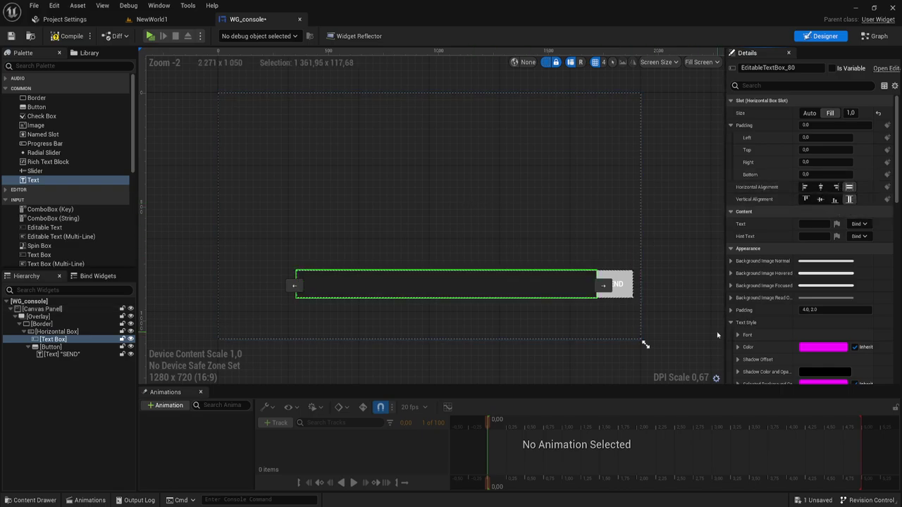
pyautogui.scroll(-3, 802, 247)
pyautogui.scroll(-3, 802, 247)
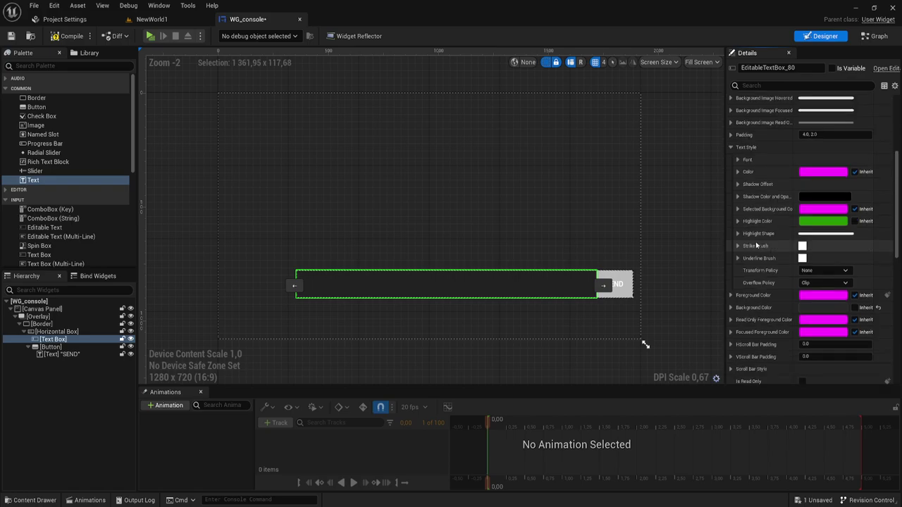
pyautogui.click(738, 161)
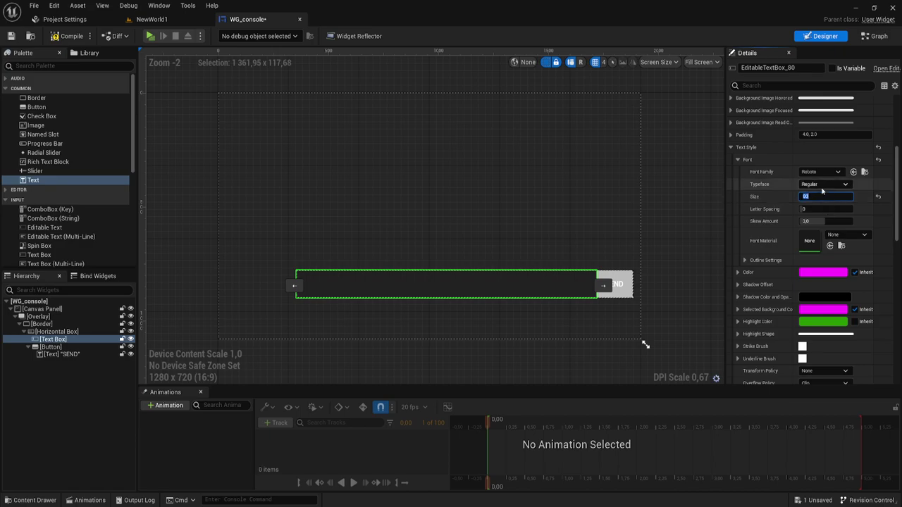
# Enter sample text 'sdfsdf' in the Text Box's content to preview the size-80 font
pyautogui.scroll(3, 817, 199)
pyautogui.scroll(3, 813, 198)
pyautogui.click(814, 224)
pyautogui.write('sdfsdf')
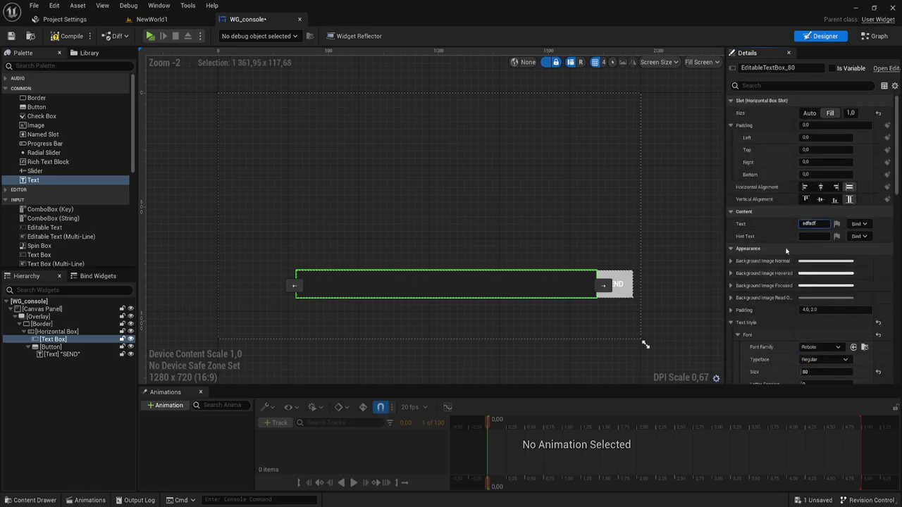
pyautogui.click(790, 245)
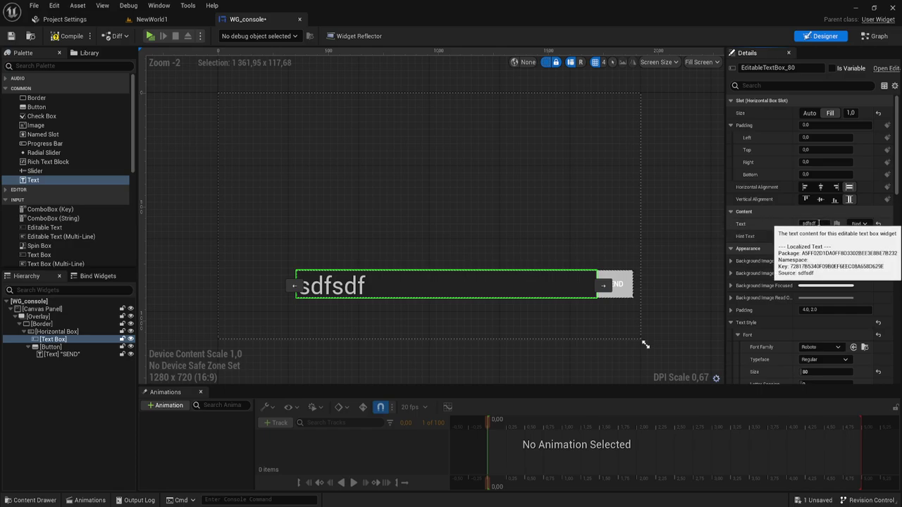
pyautogui.click(616, 285)
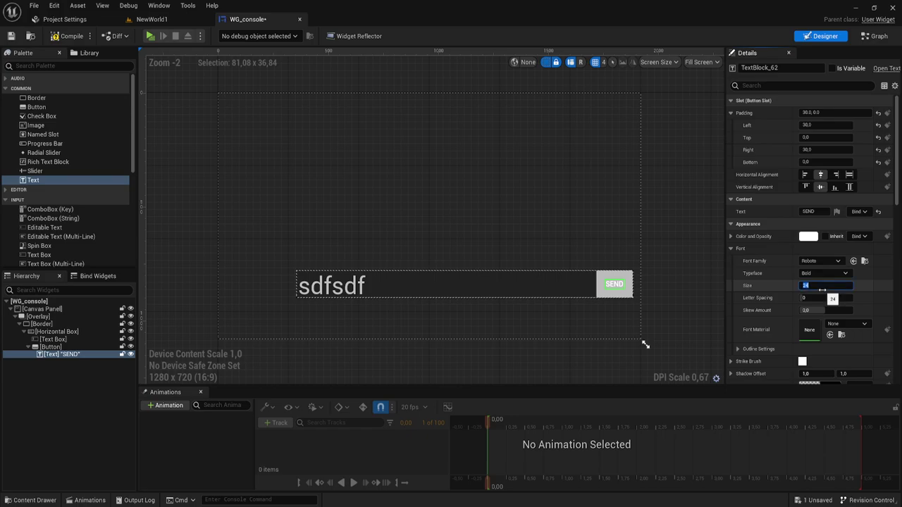
pyautogui.write('60')
# Set the SEND label's font size to 60 and erase the Text Box's sample text
pyautogui.press('Return')
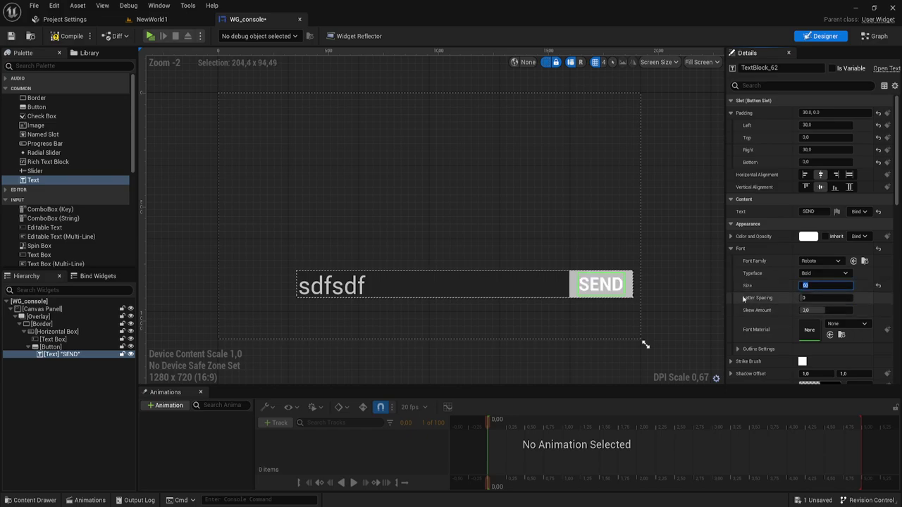
pyautogui.click(676, 252)
pyautogui.click(319, 297)
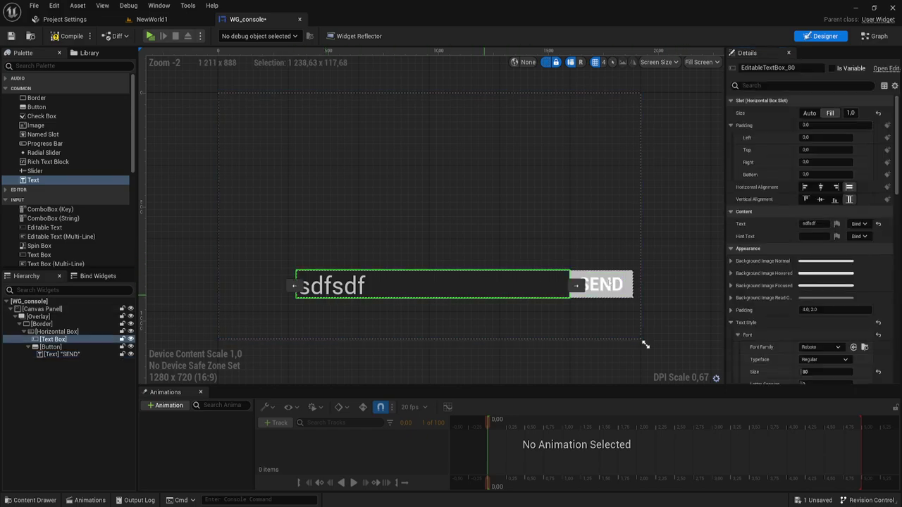
pyautogui.click(809, 223)
pyautogui.press('BackSpace')
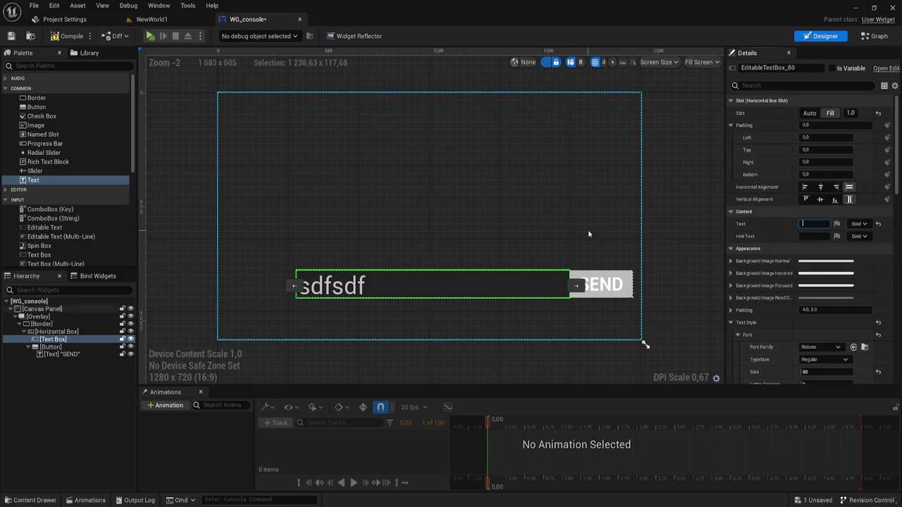
pyautogui.click(670, 250)
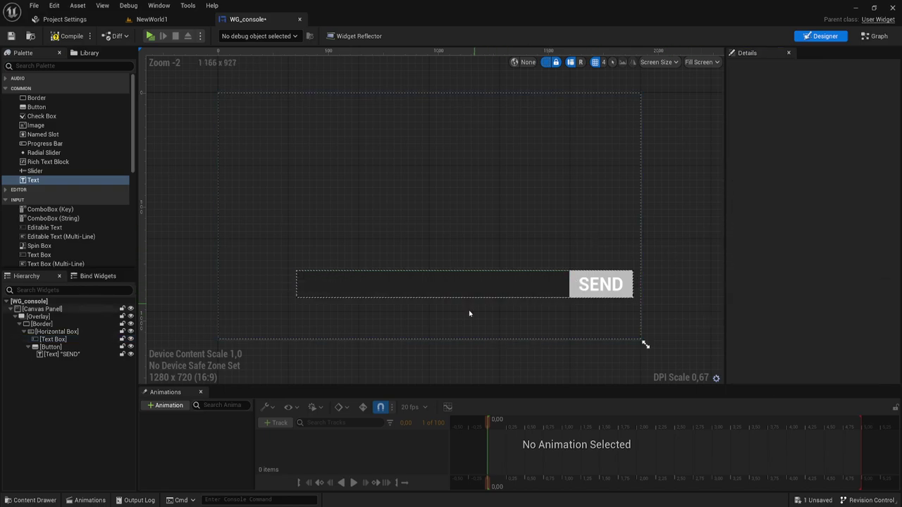
# Tick Is Variable on the SEND button and add its On Pressed event
pyautogui.click(629, 283)
pyautogui.scroll(-10, 789, 287)
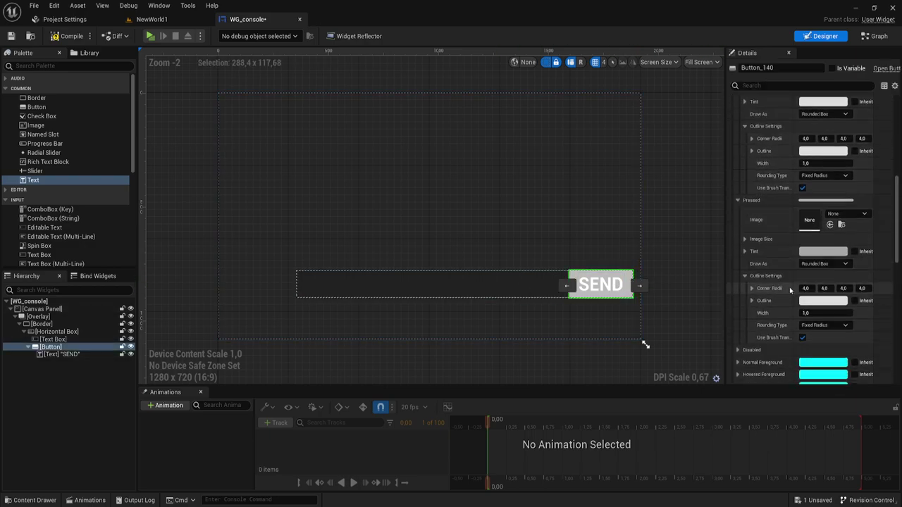
pyautogui.scroll(-3, 789, 287)
pyautogui.scroll(-3, 784, 303)
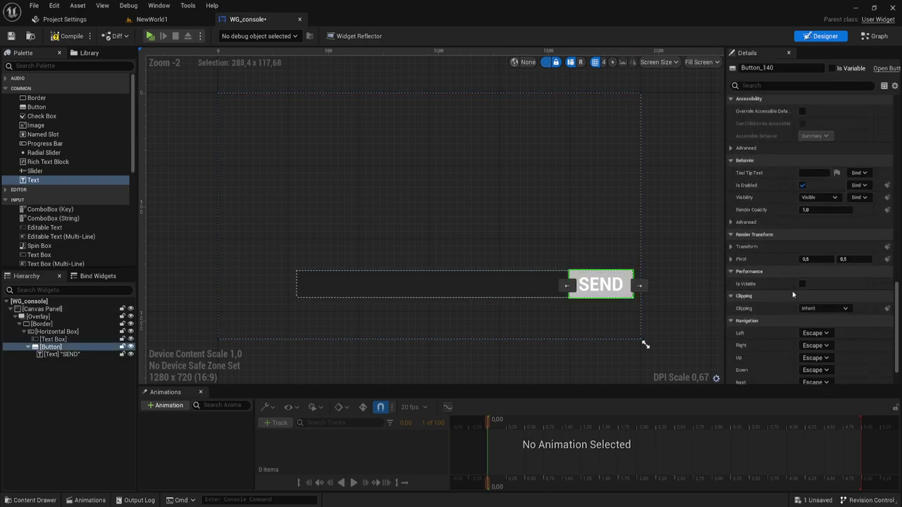
pyautogui.scroll(-2, 778, 324)
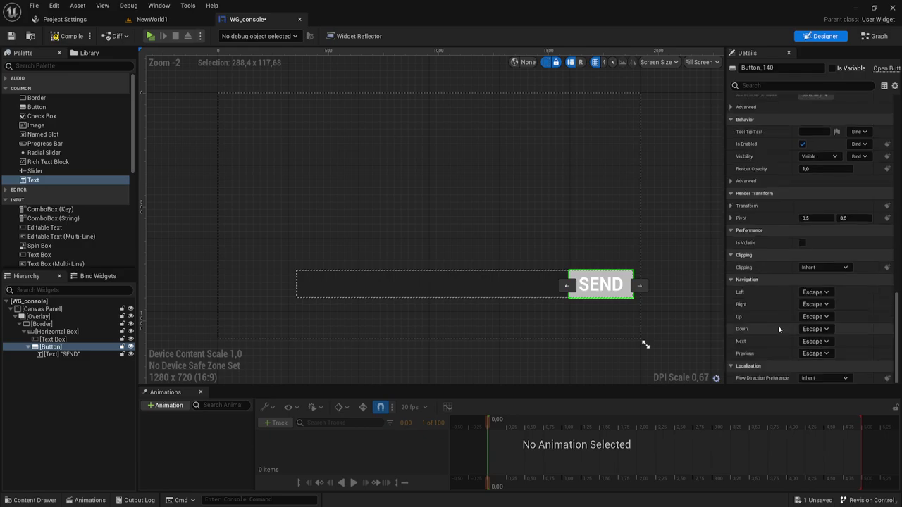
pyautogui.click(832, 69)
pyautogui.scroll(-3, 820, 341)
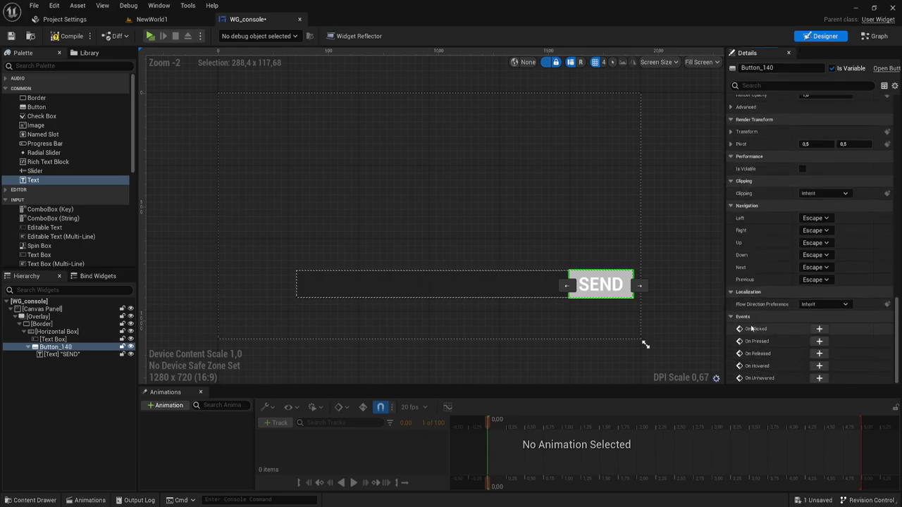
pyautogui.click(819, 342)
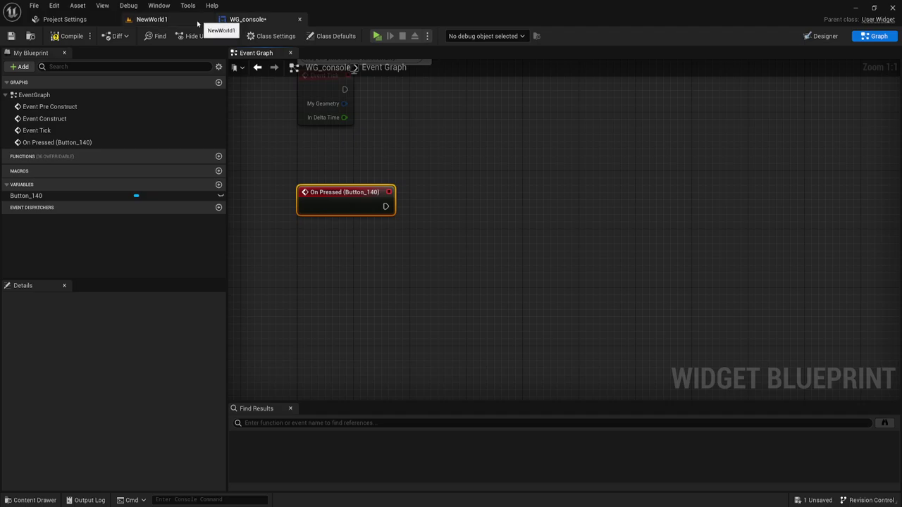
# Compile and save the WG_console widget blueprint, then switch back to the NewWorld1 level tab
pyautogui.click(67, 36)
pyautogui.click(11, 35)
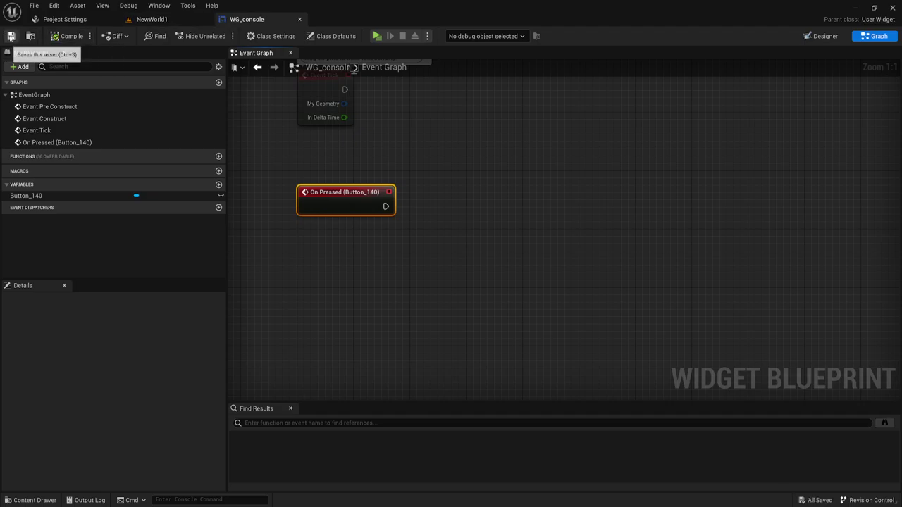
pyautogui.click(160, 19)
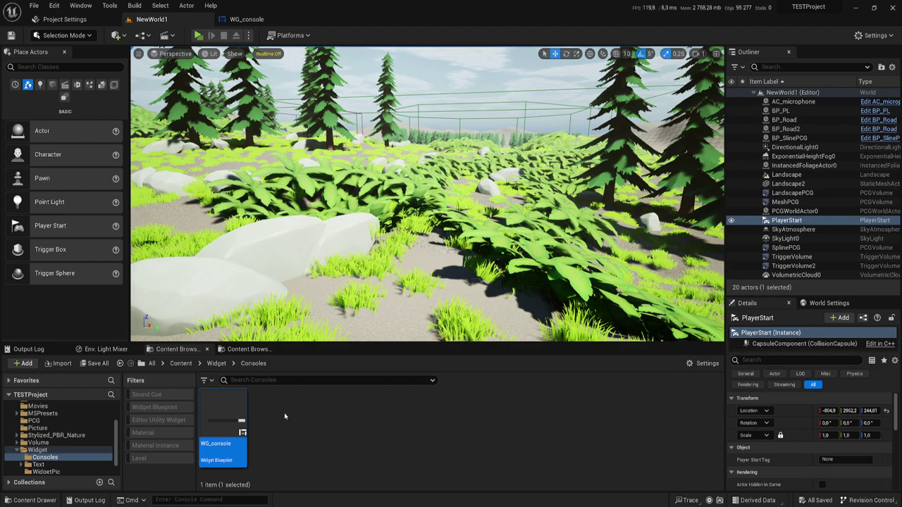
# Create a new Blueprint Function Library in the Consoles folder
pyautogui.click(294, 434)
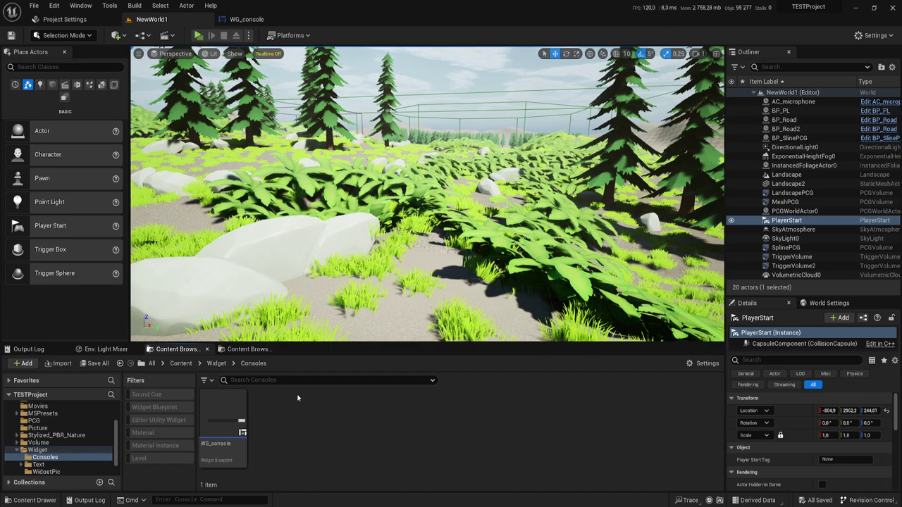
pyautogui.rightClick(299, 426)
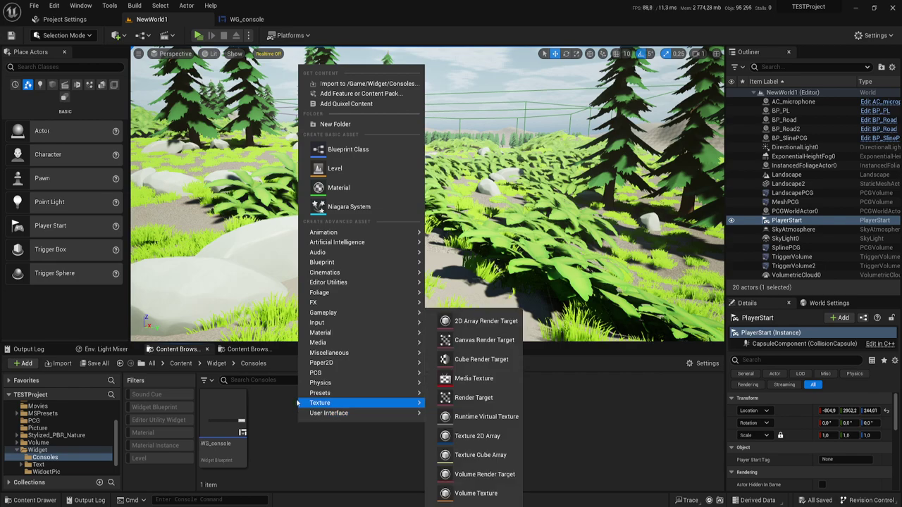
pyautogui.moveTo(326, 364)
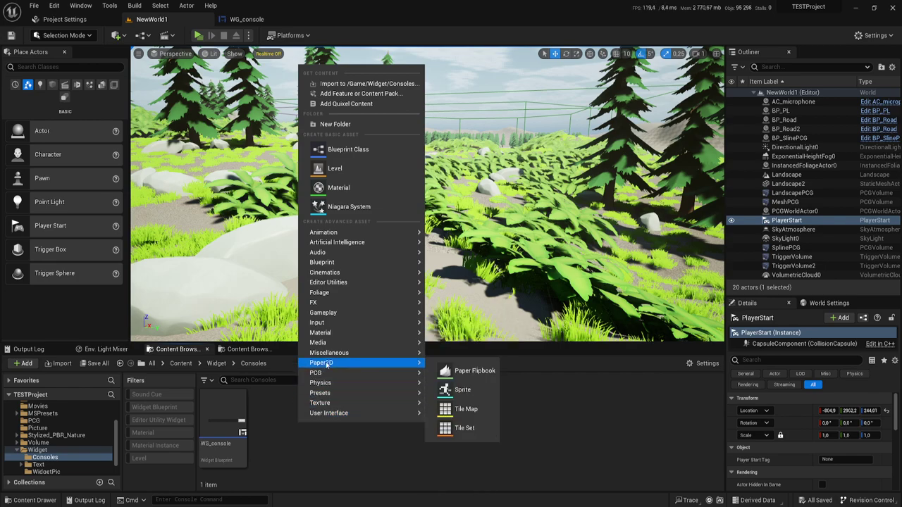
pyautogui.moveTo(384, 266)
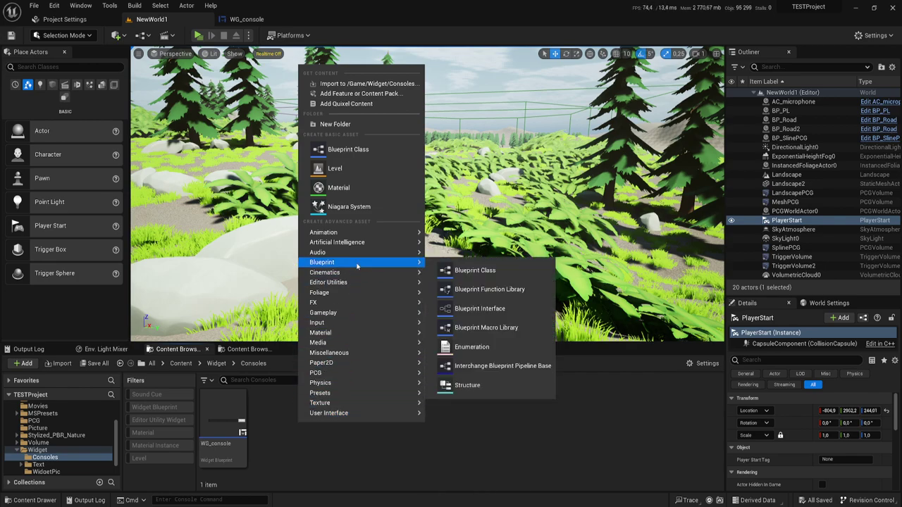
pyautogui.click(526, 290)
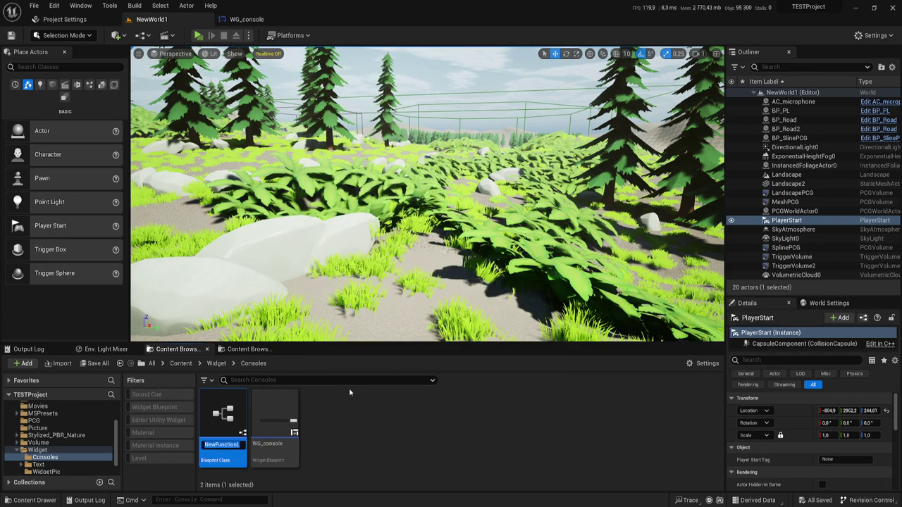
# Name the new library BFL_Console and open it for editing
pyautogui.press('BackSpace')
pyautogui.write('B')
pyautogui.write('FL_')
pyautogui.write('Console')
pyautogui.press('Return')
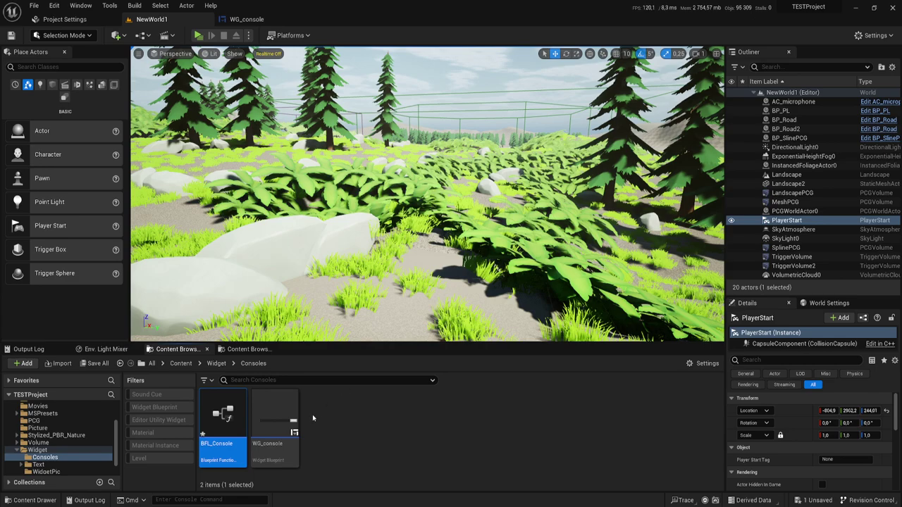
pyautogui.doubleClick(224, 419)
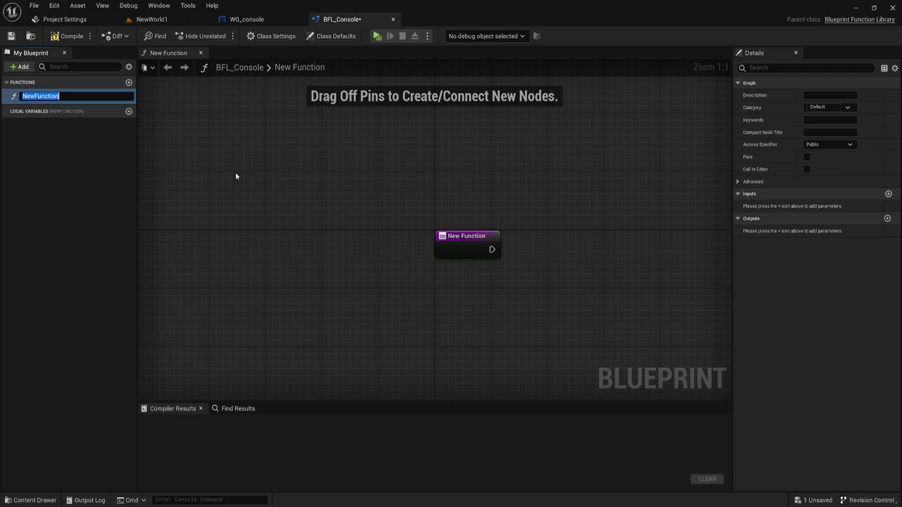
# Name the library's function FPS and pull a connection from its execution output
pyautogui.write('FPS')
pyautogui.press('Return')
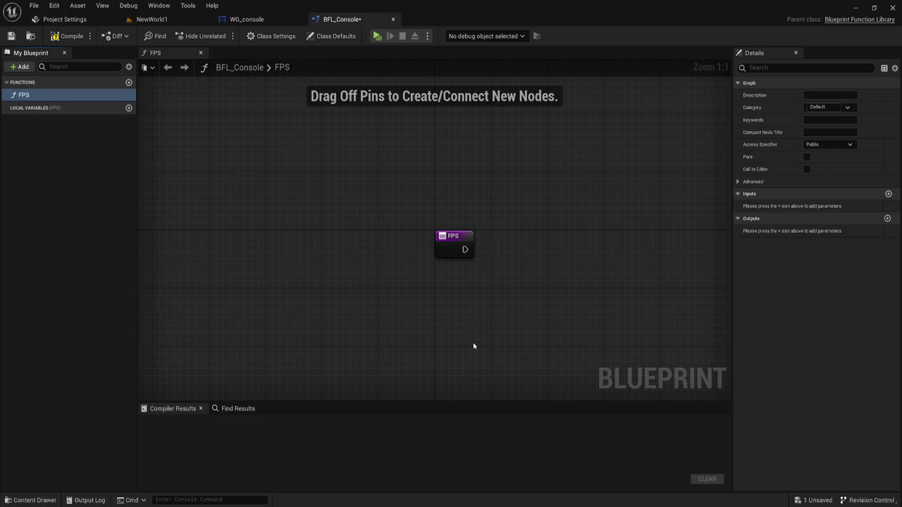
pyautogui.moveTo(503, 264); pyautogui.dragTo(318, 244, button='right')
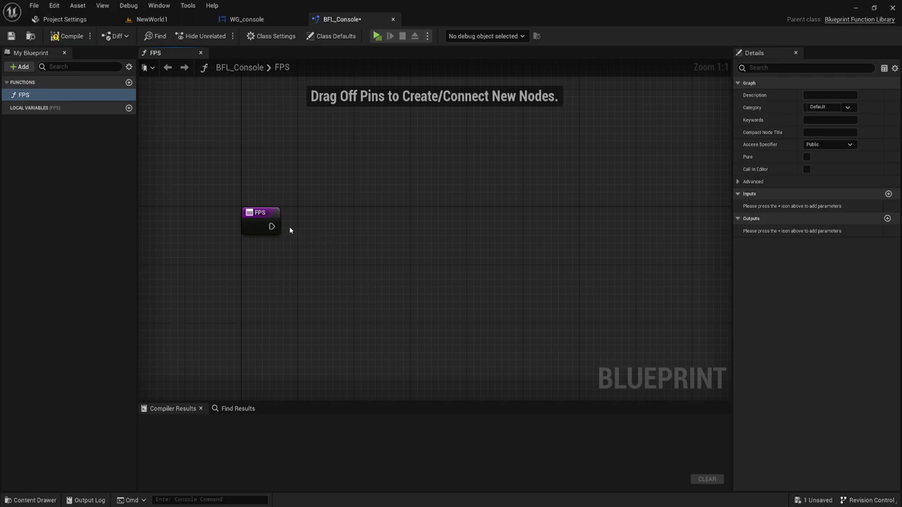
pyautogui.moveTo(271, 226); pyautogui.dragTo(328, 209)
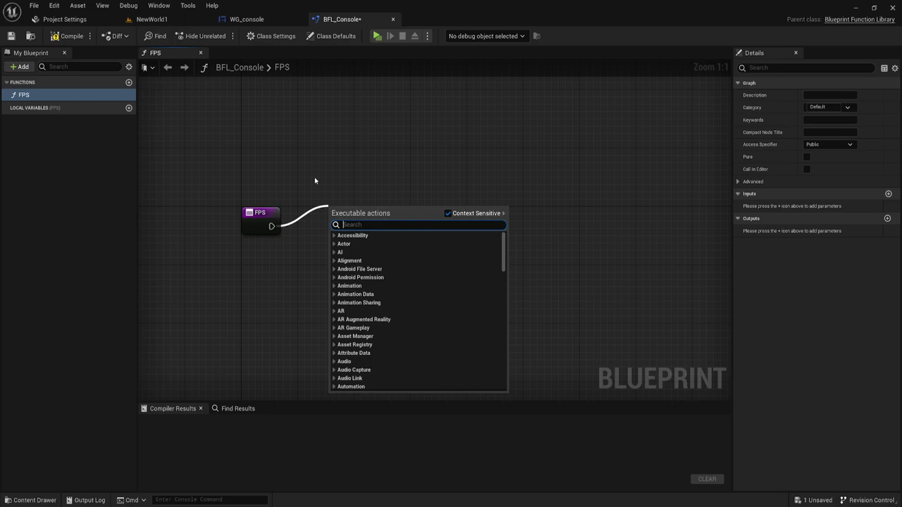
# Add an Execute Console Command node after the FPS entry and line it up beside FPS
pyautogui.write('Ex')
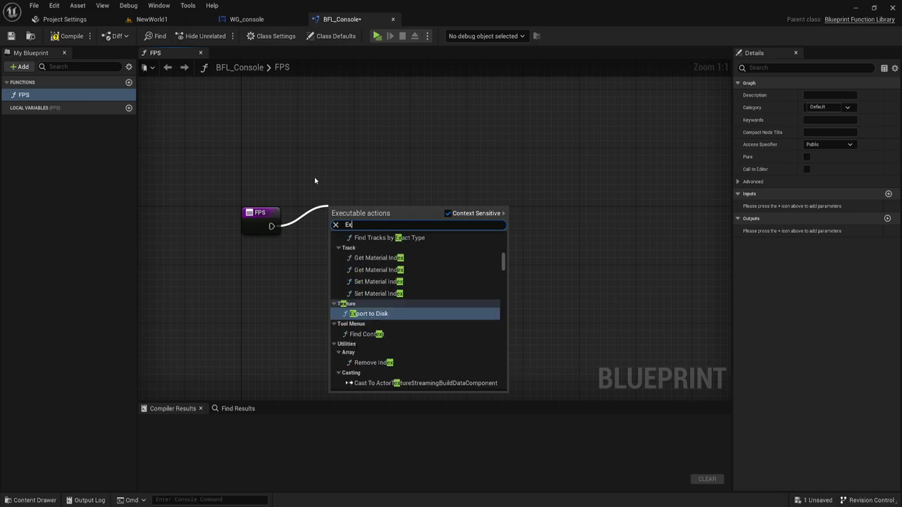
pyautogui.write('e')
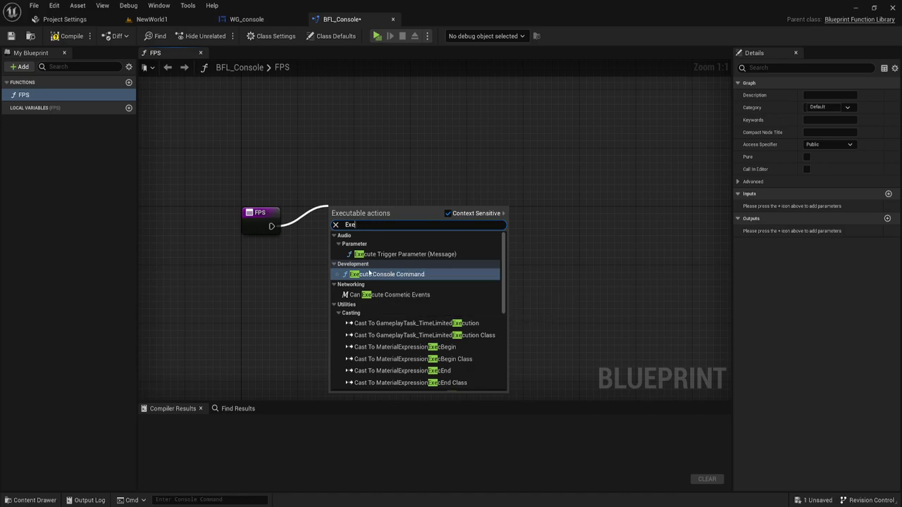
pyautogui.click(383, 275)
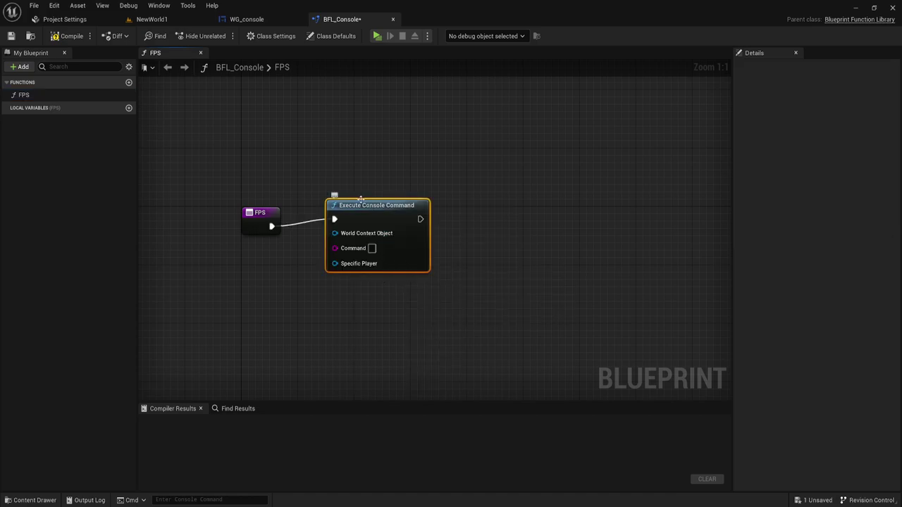
pyautogui.moveTo(334, 139); pyautogui.dragTo(444, 353)
pyautogui.moveTo(290, 156); pyautogui.dragTo(495, 332)
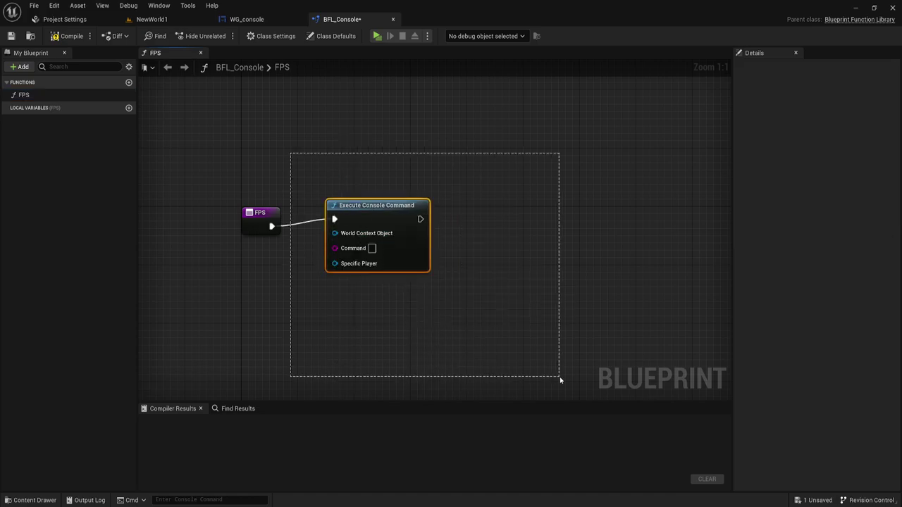
pyautogui.moveTo(447, 317); pyautogui.dragTo(535, 330, button='right')
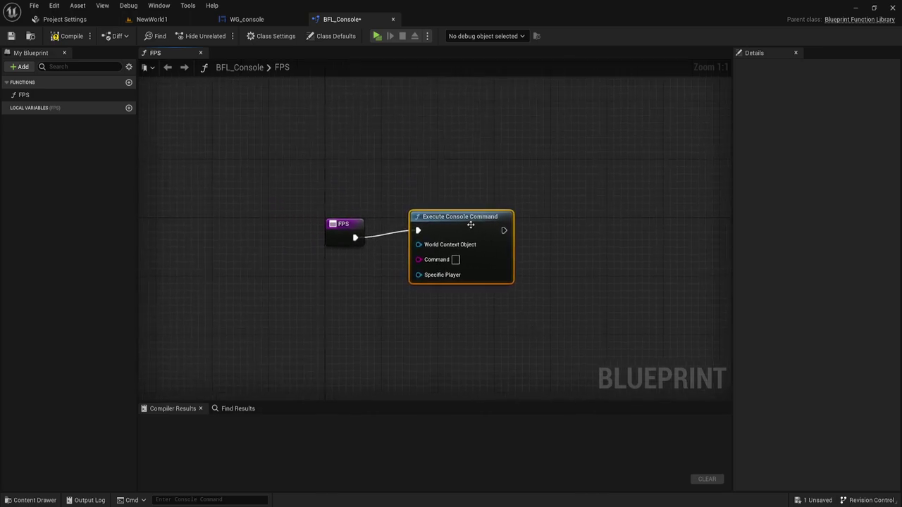
pyautogui.moveTo(470, 222); pyautogui.dragTo(470, 228)
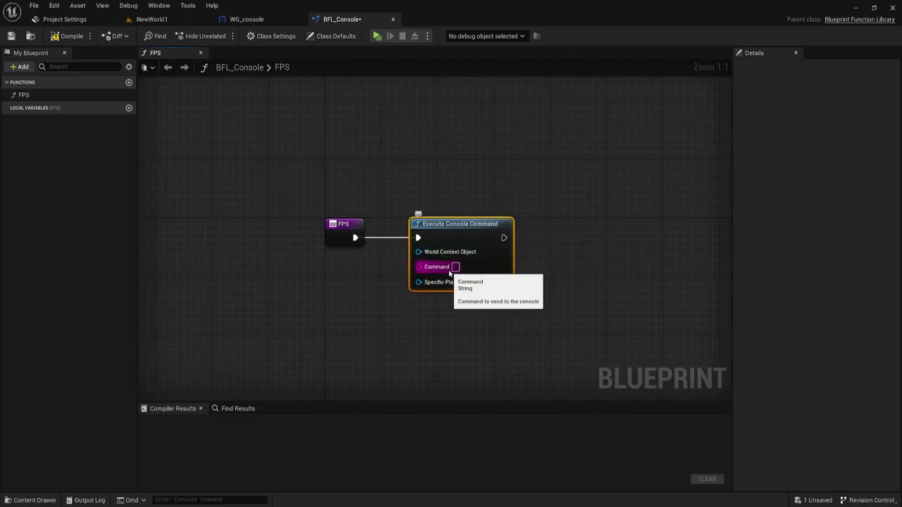
pyautogui.moveTo(402, 195); pyautogui.dragTo(532, 314)
pyautogui.moveTo(543, 318); pyautogui.dragTo(545, 283, button='right')
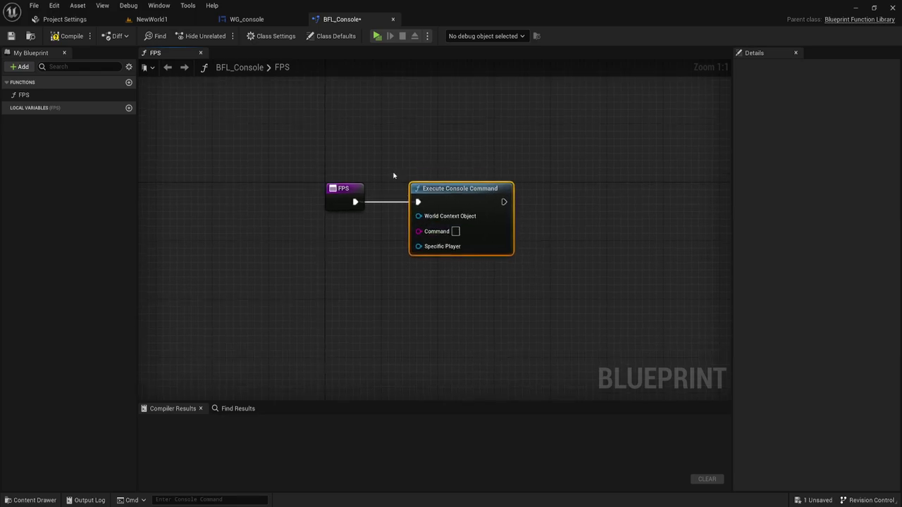
pyautogui.moveTo(393, 172); pyautogui.dragTo(527, 266)
# Set the Execute Console Command's Command to 'stat fps' and compile BFL_Console
pyautogui.click(455, 231)
pyautogui.moveTo(317, 135); pyautogui.dragTo(582, 284)
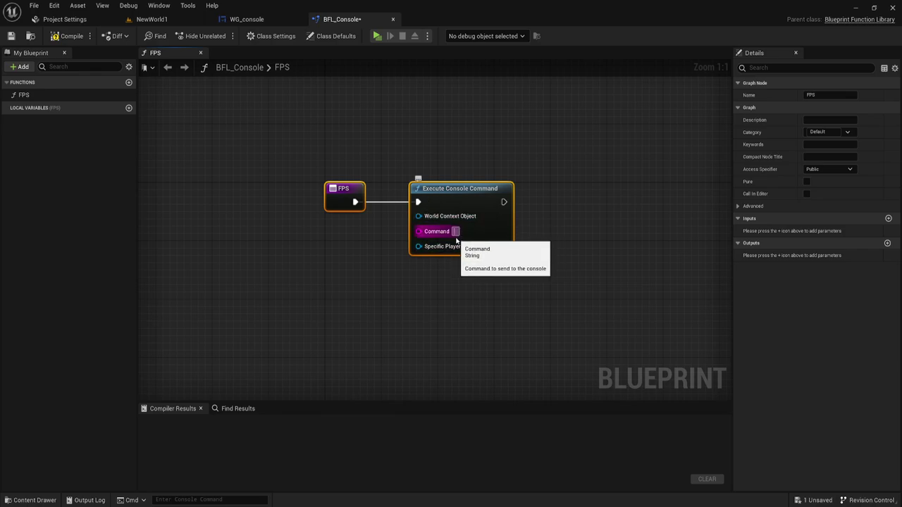
pyautogui.write('st')
pyautogui.write('at f')
pyautogui.write('ps')
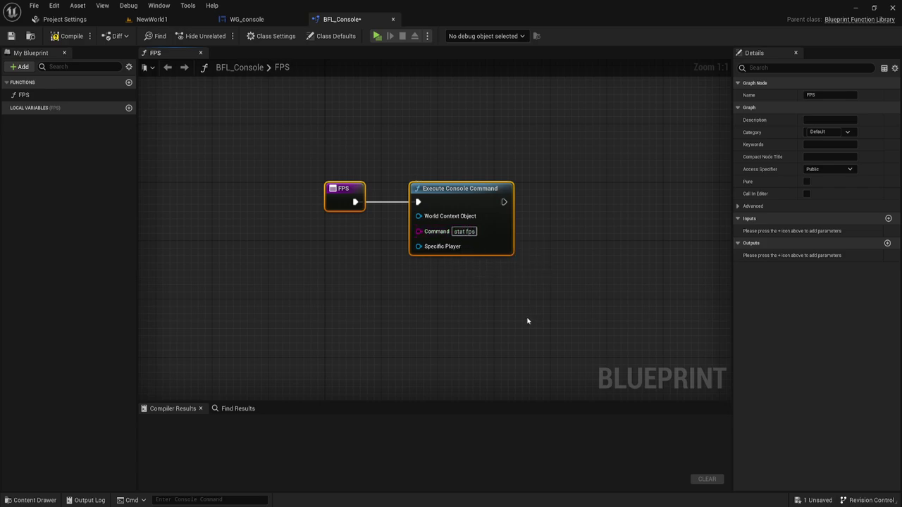
pyautogui.click(527, 318)
pyautogui.click(67, 36)
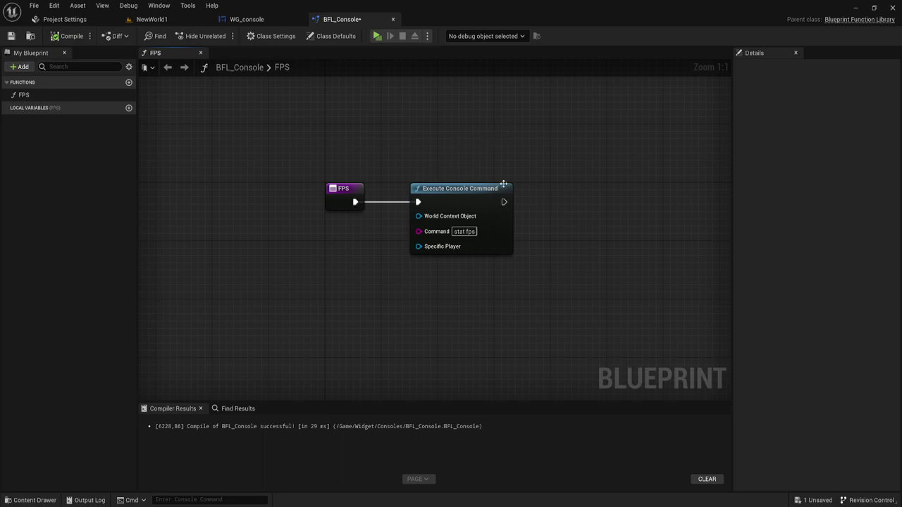
# Switch to the WG_console Event Graph and pan around its On Pressed event
pyautogui.click(269, 23)
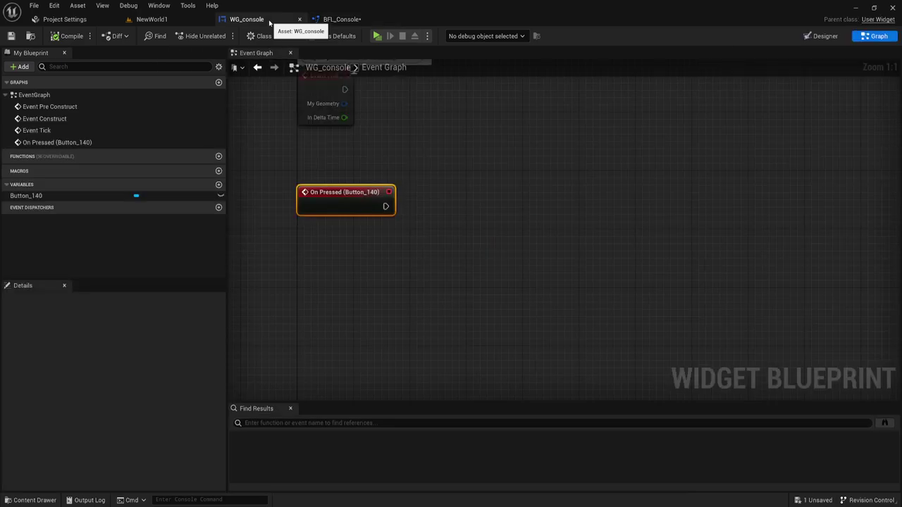
pyautogui.moveTo(428, 229); pyautogui.dragTo(427, 213, button='right')
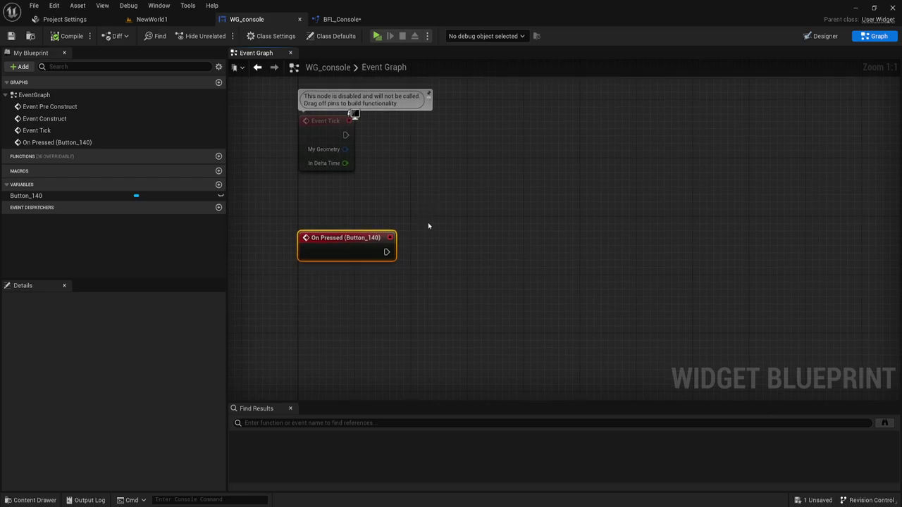
pyautogui.moveTo(443, 262); pyautogui.dragTo(404, 225, button='right')
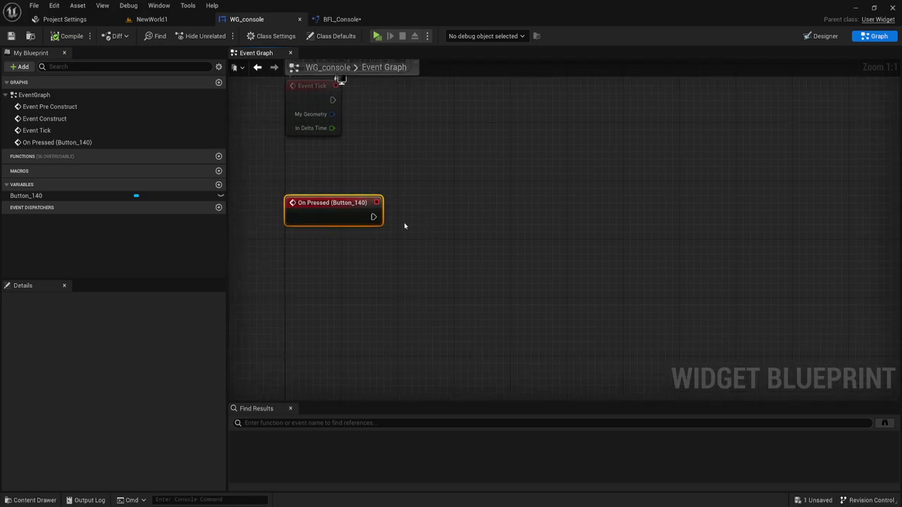
pyautogui.moveTo(397, 191); pyautogui.dragTo(723, 298)
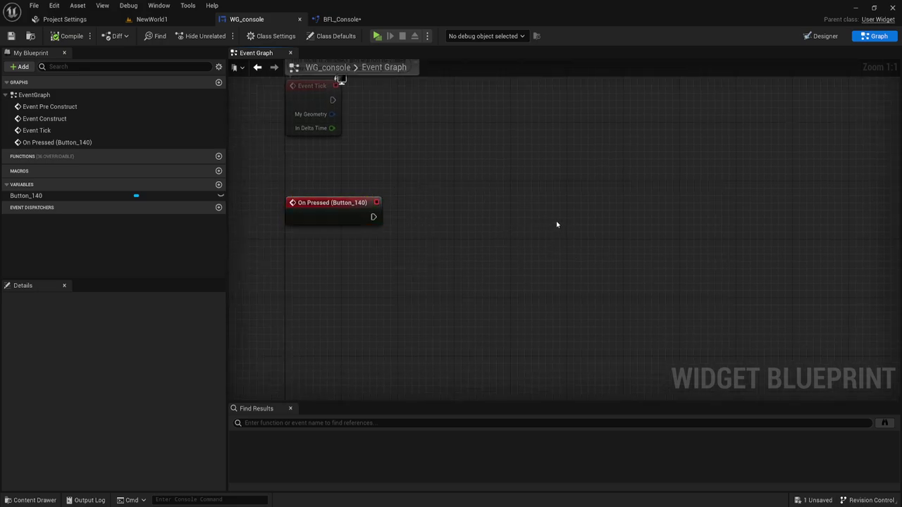
pyautogui.moveTo(555, 224); pyautogui.dragTo(521, 204, button='right')
# Save the BFL_Console library and return to the WG_console Event Graph
pyautogui.click(336, 17)
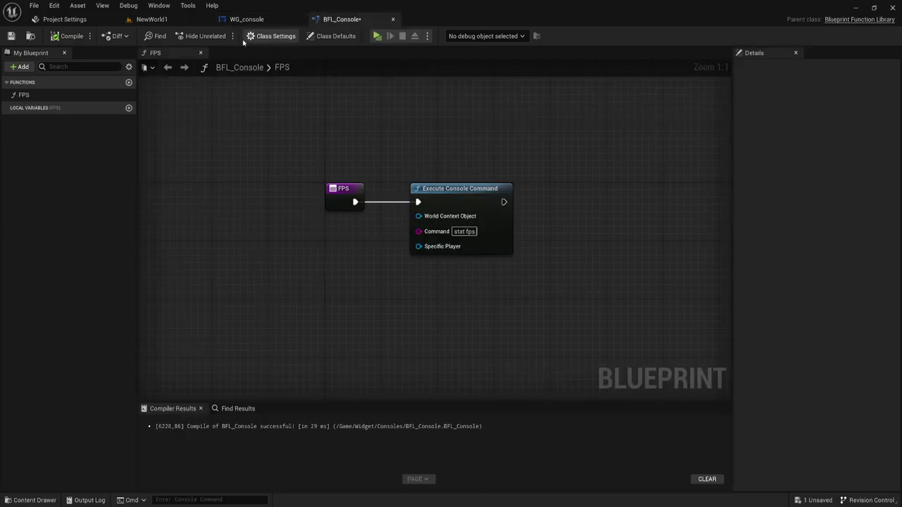
pyautogui.click(10, 35)
pyautogui.click(246, 19)
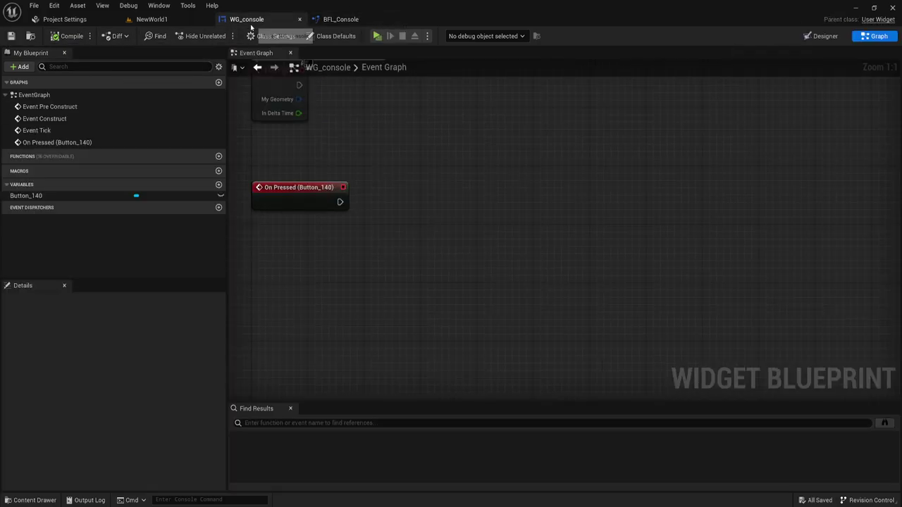
pyautogui.moveTo(425, 207); pyautogui.dragTo(449, 194, button='right')
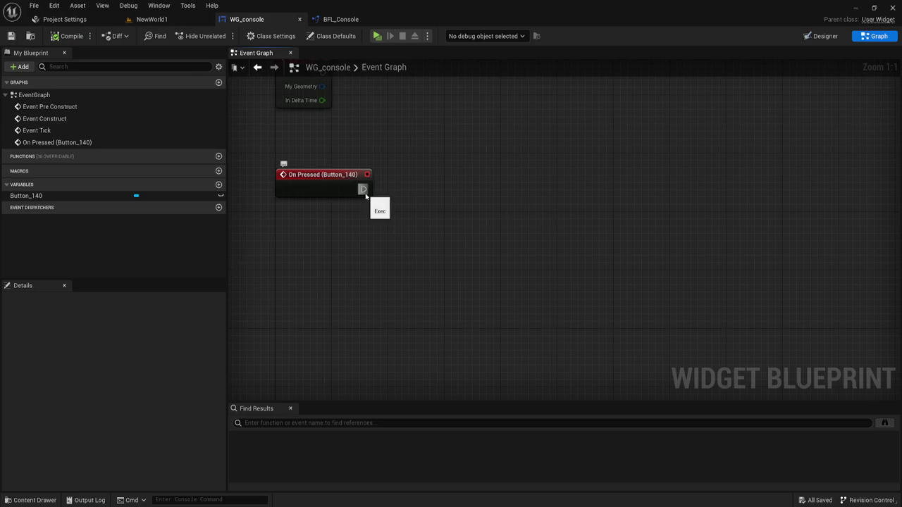
# Add a Branch node wired from the On Pressed (Button_140) event
pyautogui.click(441, 186)
pyautogui.moveTo(450, 206)
pyautogui.mouseDown()
pyautogui.moveTo(495, 195)
pyautogui.moveTo(363, 189)
pyautogui.mouseUp()
pyautogui.moveTo(524, 192); pyautogui.dragTo(623, 188)
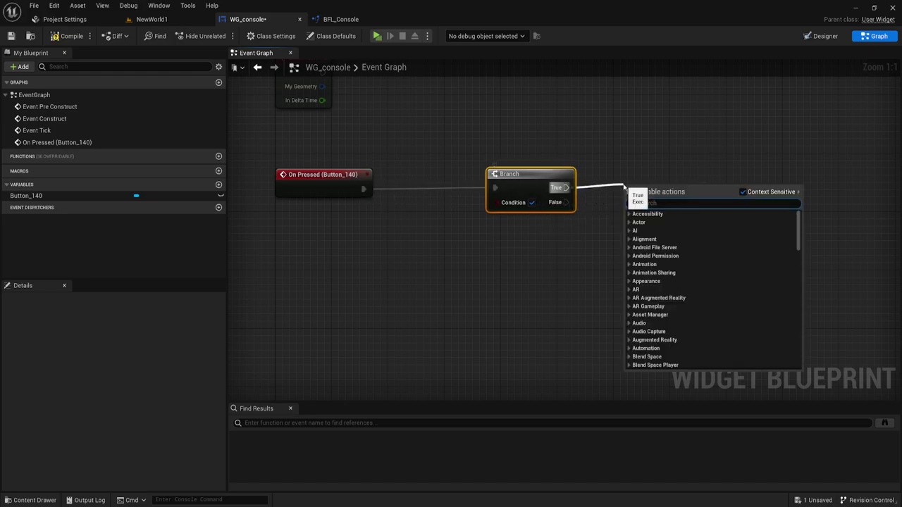
pyautogui.click(341, 19)
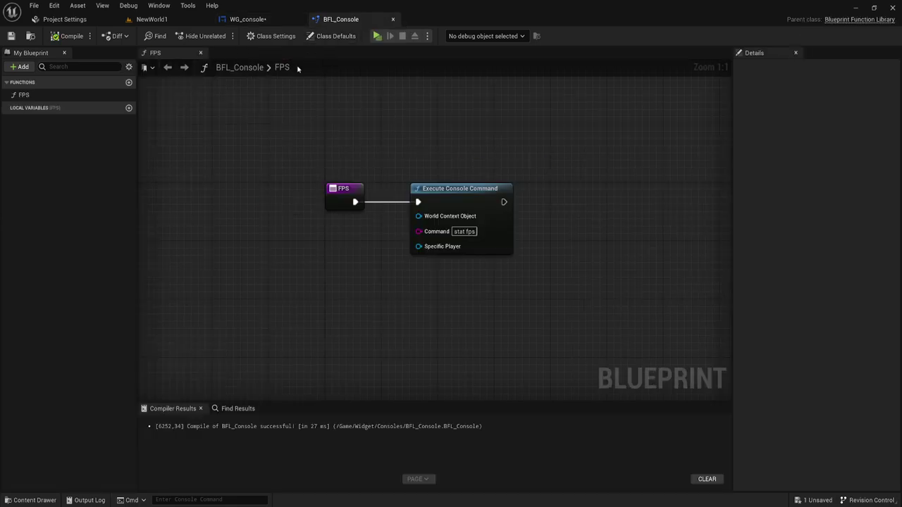
pyautogui.moveTo(283, 157); pyautogui.dragTo(534, 282)
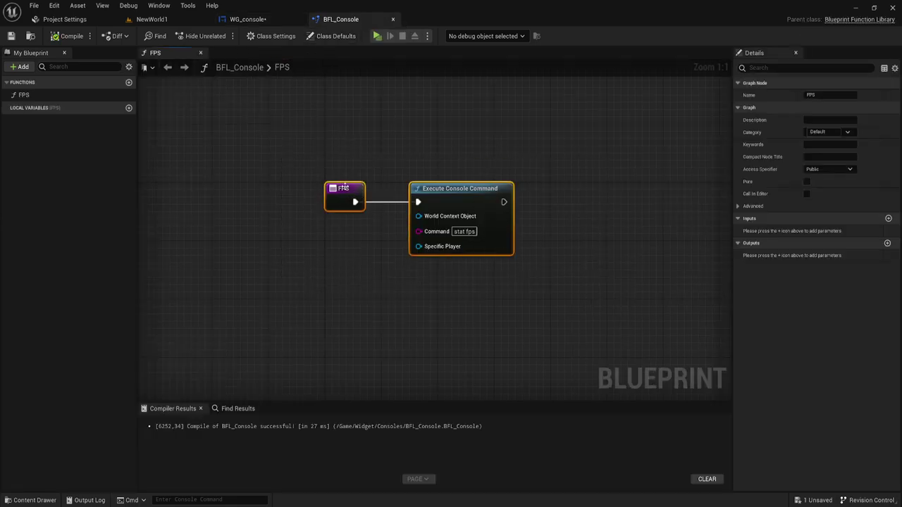
pyautogui.click(247, 19)
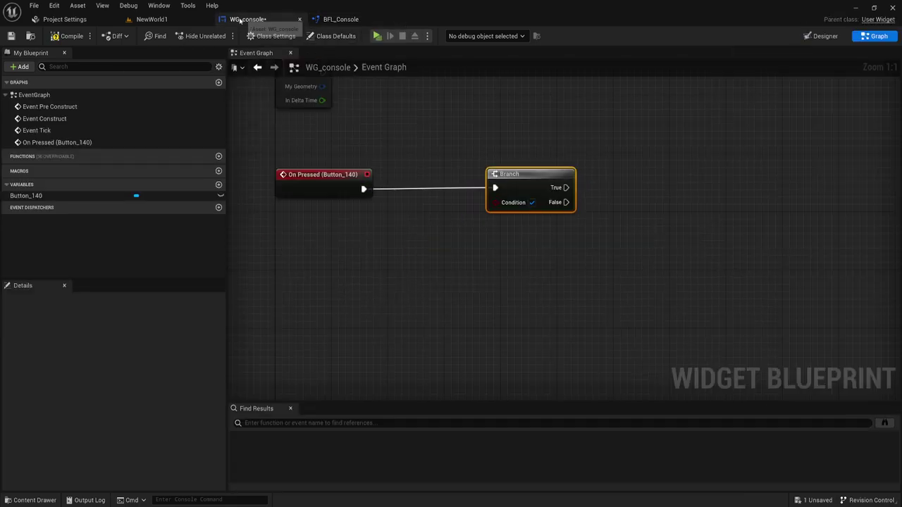
# Call the BFL_Console FPS function from the Branch's True output
pyautogui.moveTo(565, 188); pyautogui.dragTo(636, 188)
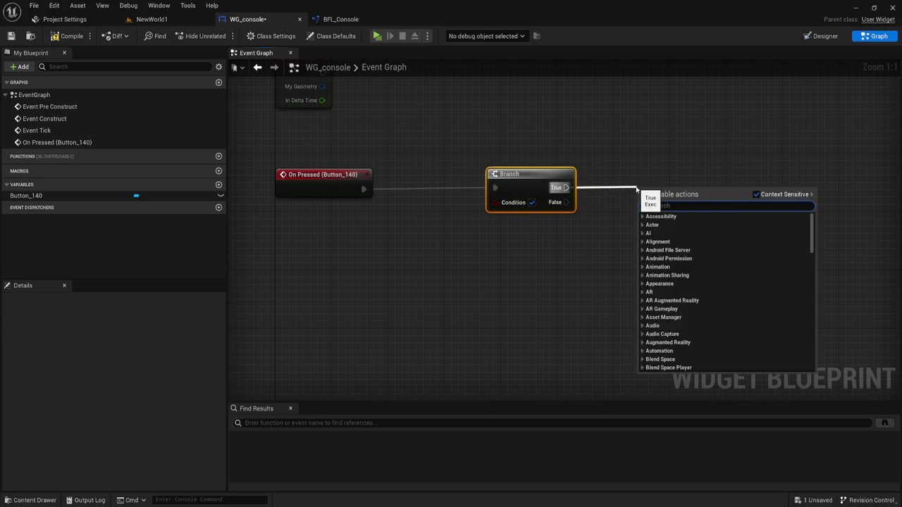
pyautogui.write('ps')
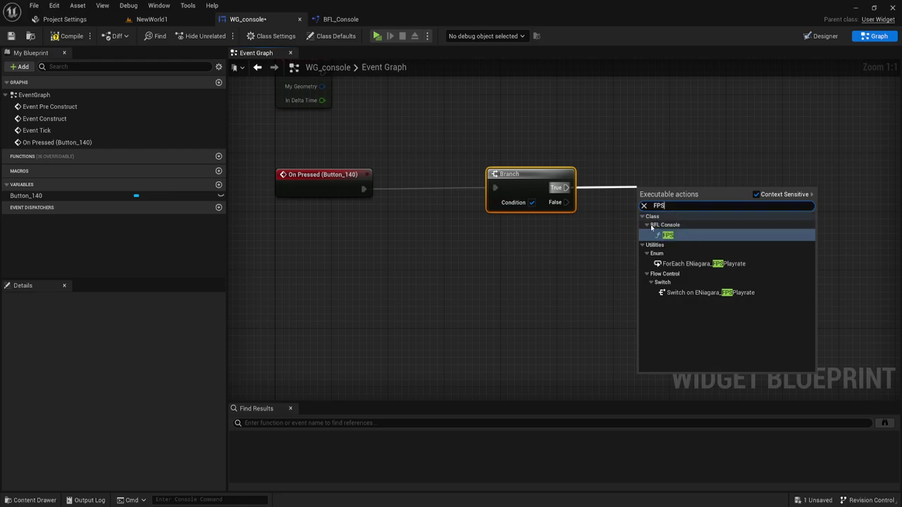
pyautogui.click(669, 235)
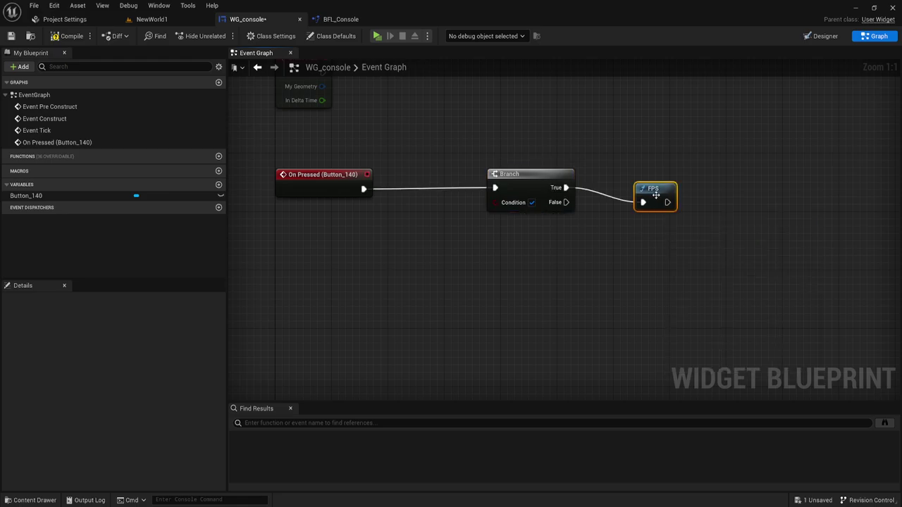
pyautogui.moveTo(638, 190); pyautogui.dragTo(596, 176)
pyautogui.moveTo(493, 241); pyautogui.dragTo(553, 202, button='right')
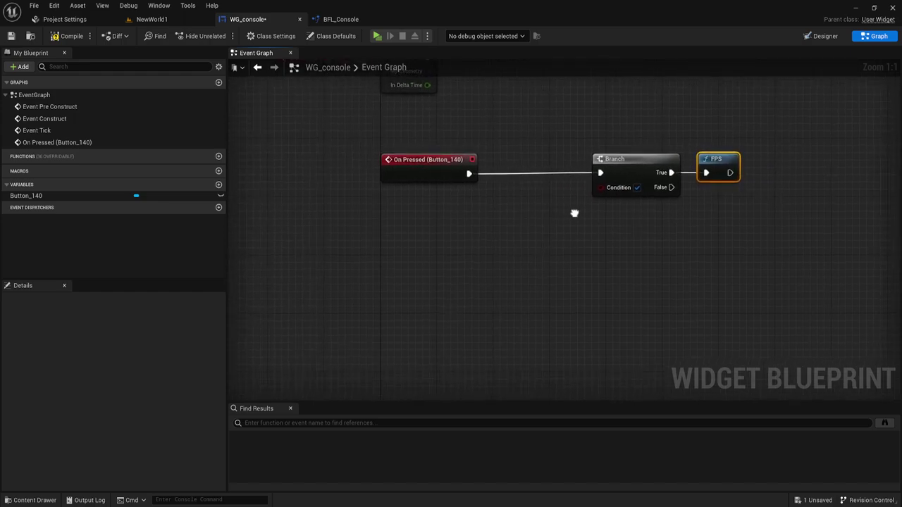
pyautogui.moveTo(549, 106)
pyautogui.keyDown('shift'); pyautogui.mouseDown()
pyautogui.moveTo(648, 166)
pyautogui.moveTo(705, 165)
pyautogui.mouseUp(); pyautogui.keyUp('shift')
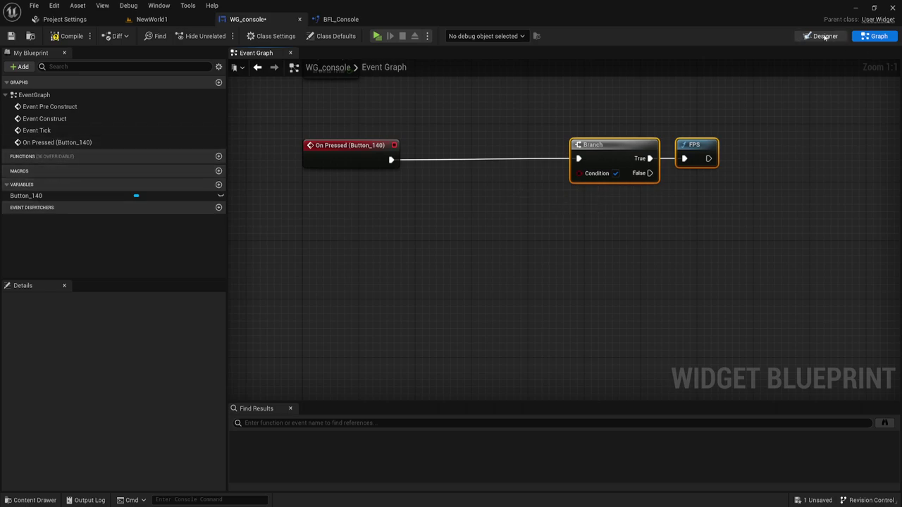
# In the Designer, tick Is Variable on the console's text box, making it EditableTextBox_80
pyautogui.click(824, 37)
pyautogui.click(305, 320)
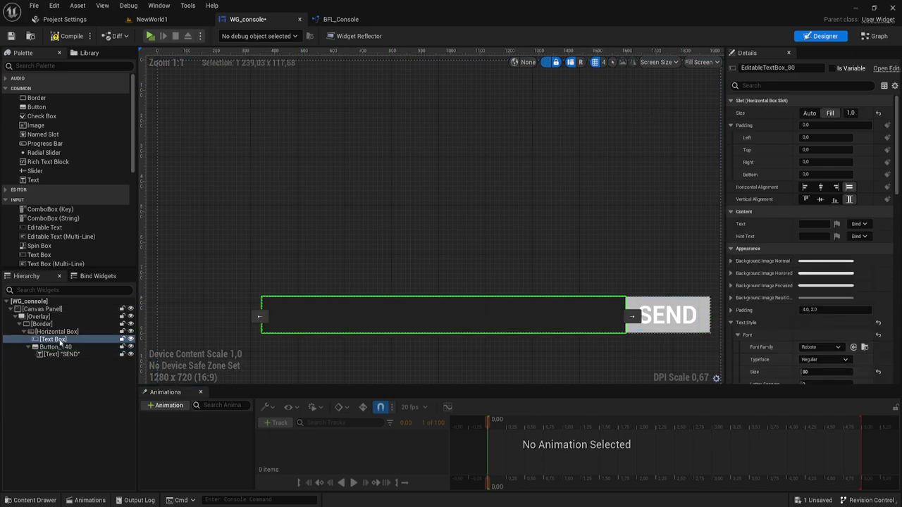
pyautogui.click(832, 69)
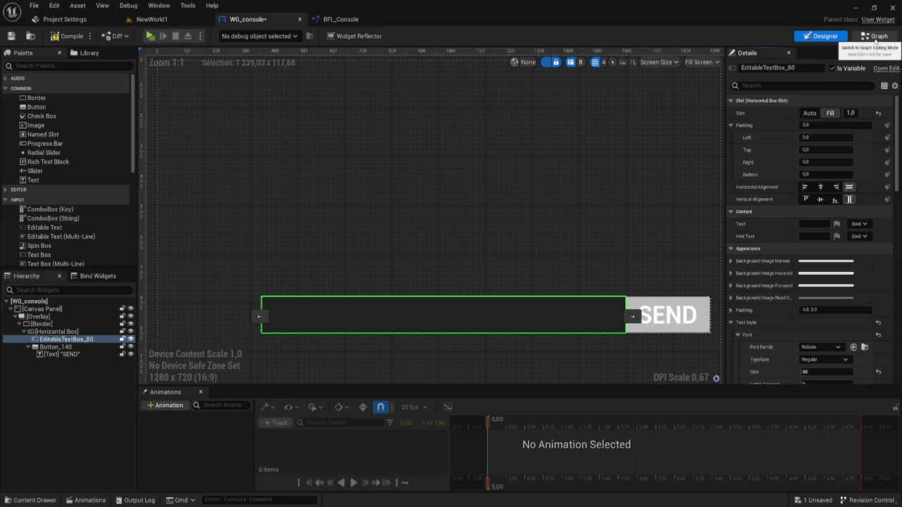
# Place an EditableTextBox_80 getter in the graph with a Get Text node on it
pyautogui.click(875, 37)
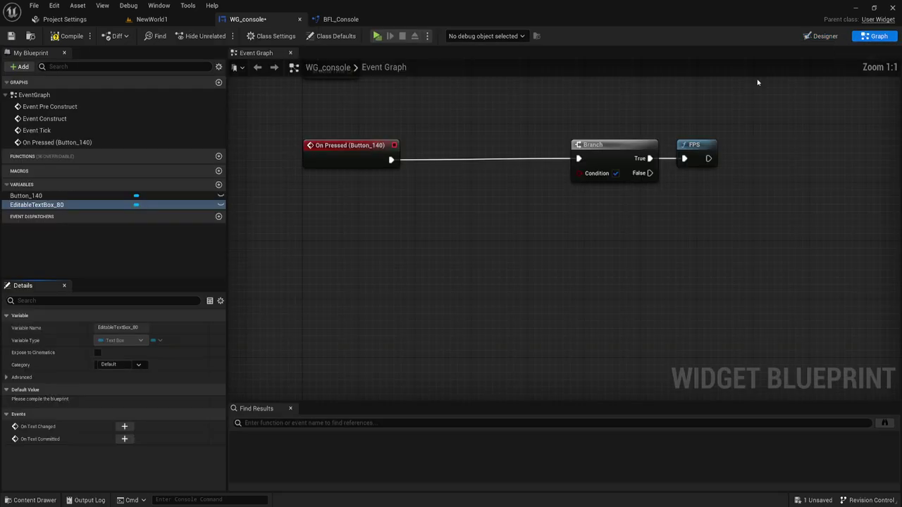
pyautogui.click(40, 204)
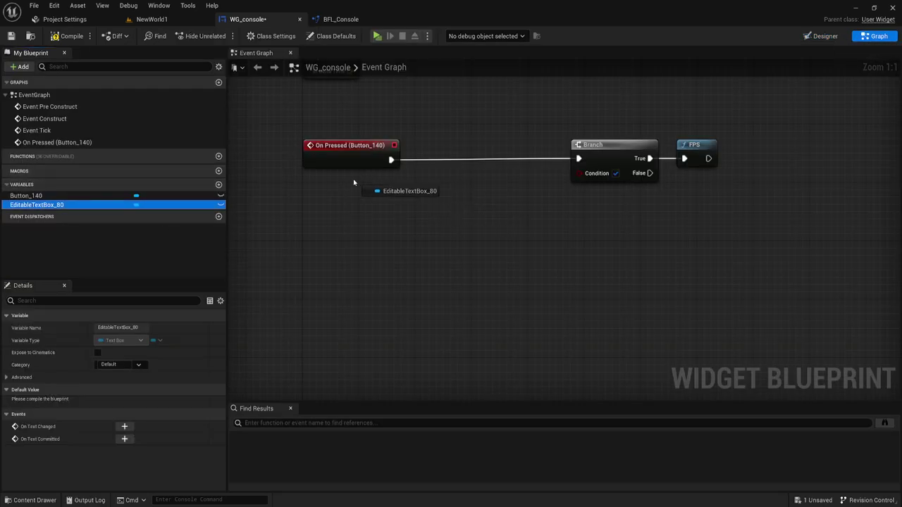
pyautogui.moveTo(40, 204)
pyautogui.mouseDown()
pyautogui.moveTo(366, 186)
pyautogui.moveTo(415, 213)
pyautogui.mouseUp()
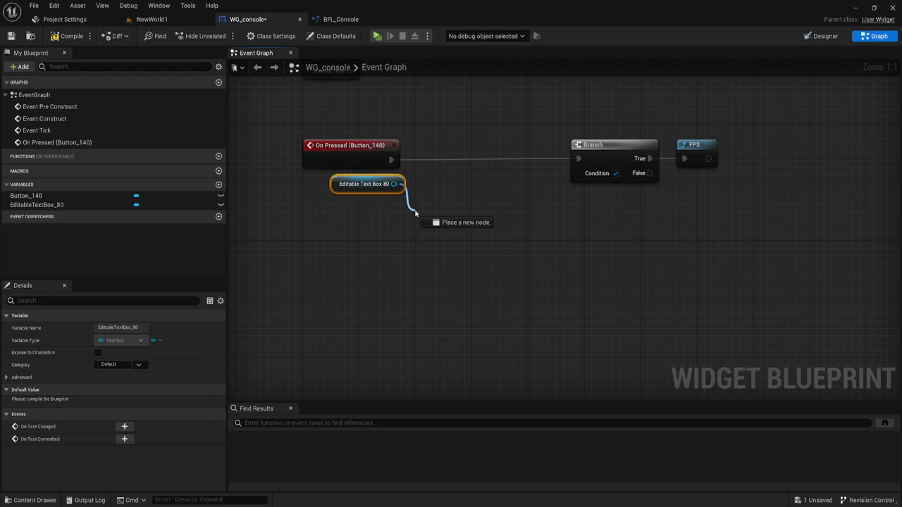
pyautogui.write('ge')
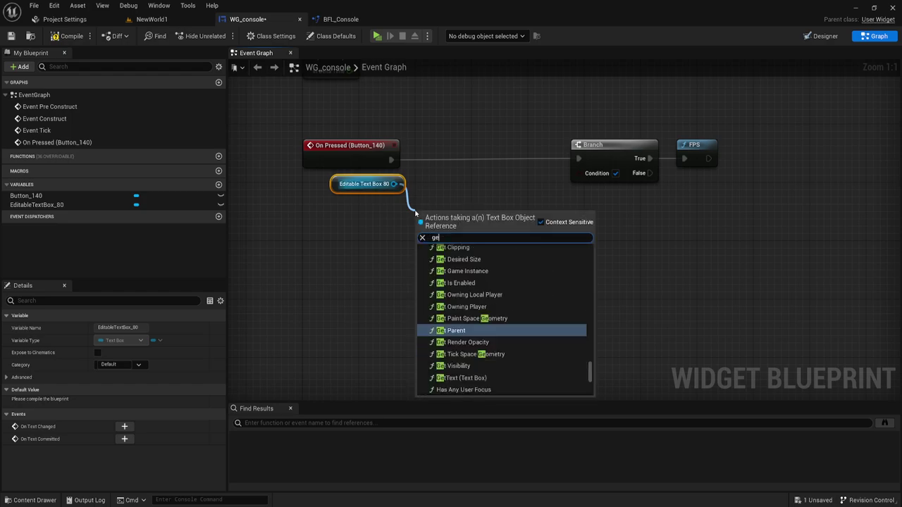
pyautogui.write('t te')
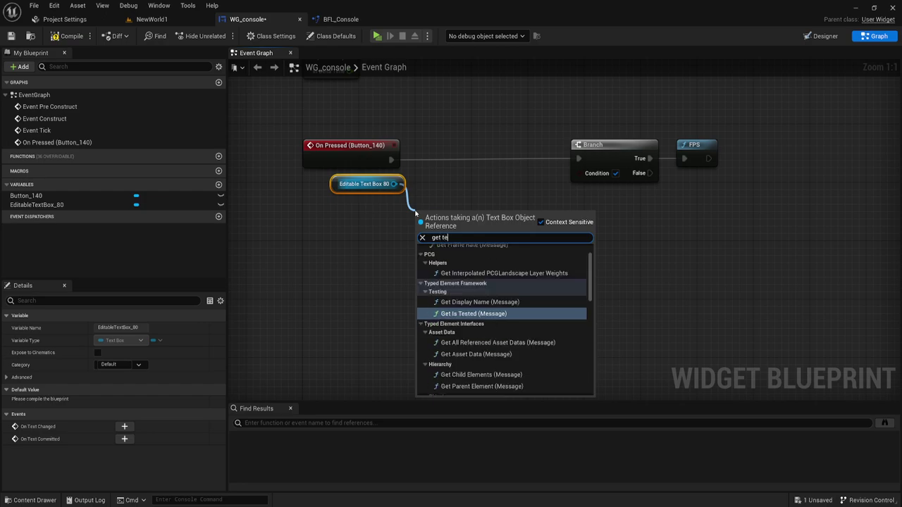
pyautogui.write('xt')
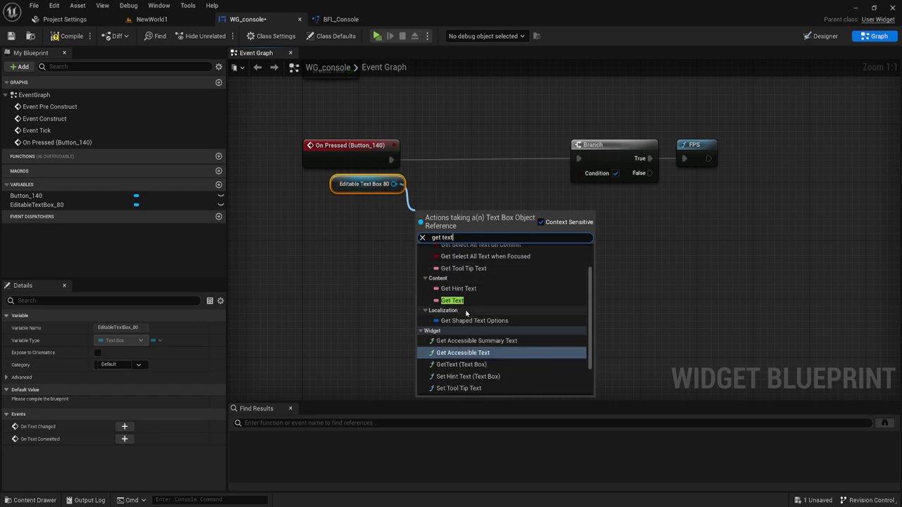
pyautogui.click(454, 300)
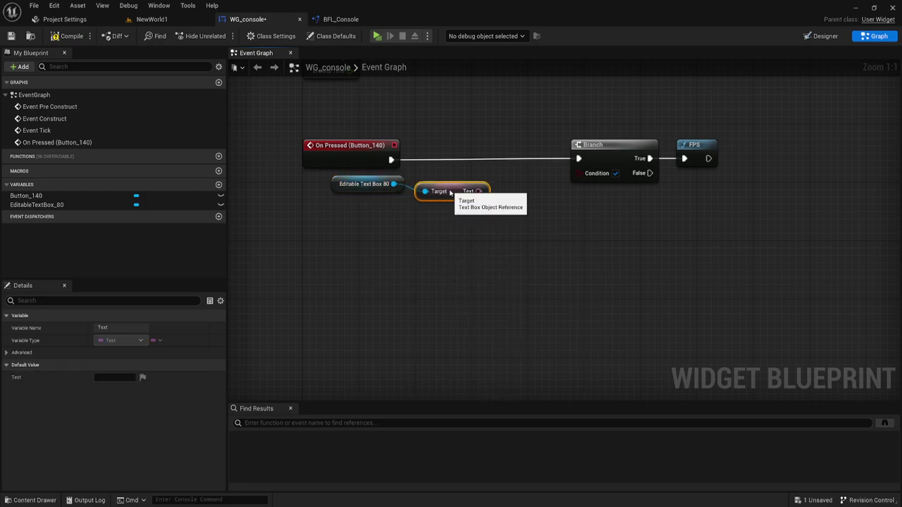
pyautogui.moveTo(431, 213); pyautogui.dragTo(431, 198)
pyautogui.moveTo(288, 203); pyautogui.dragTo(413, 174)
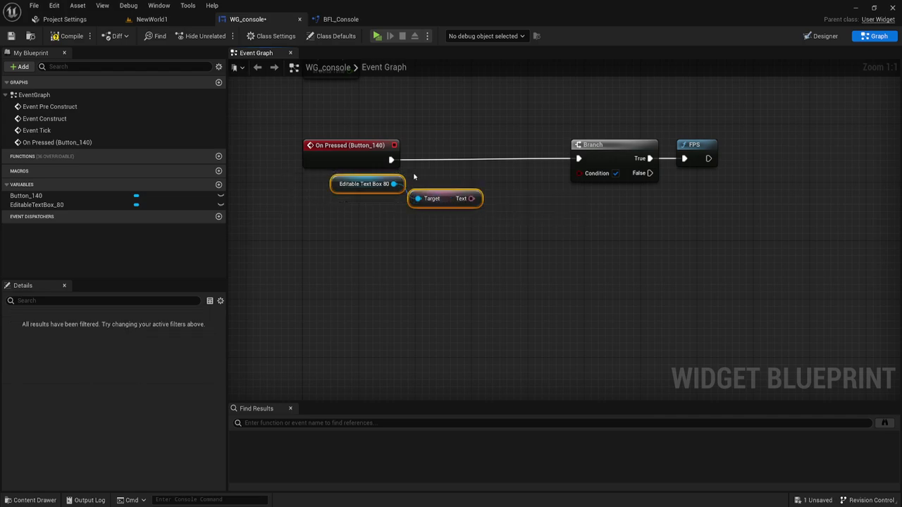
pyautogui.moveTo(408, 180)
pyautogui.mouseDown()
pyautogui.moveTo(500, 218)
pyautogui.moveTo(490, 221)
pyautogui.mouseUp()
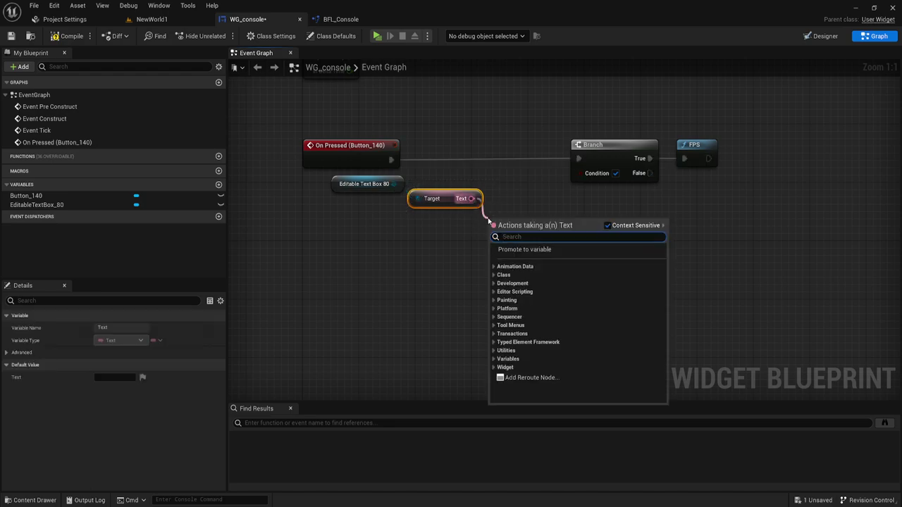
# Feed the Get Text output into an Equal Exactly (Text) comparison node
pyautogui.write('==')
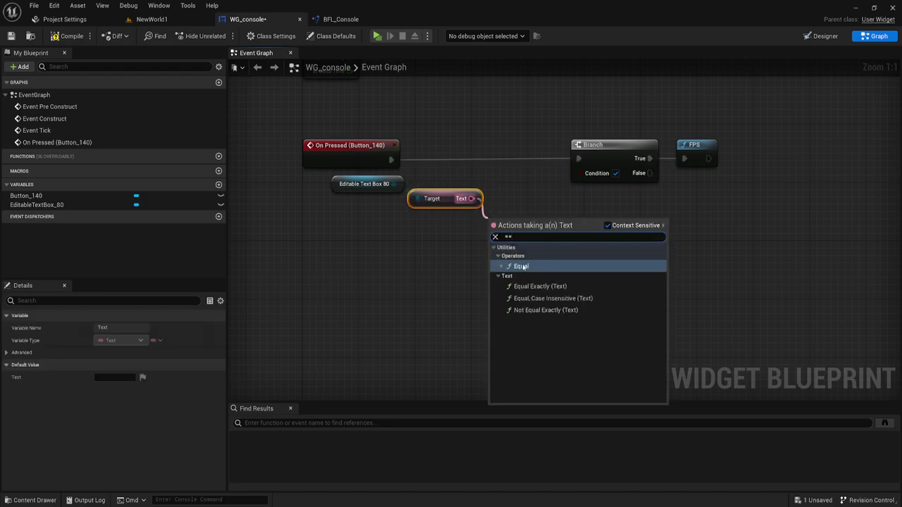
pyautogui.click(520, 266)
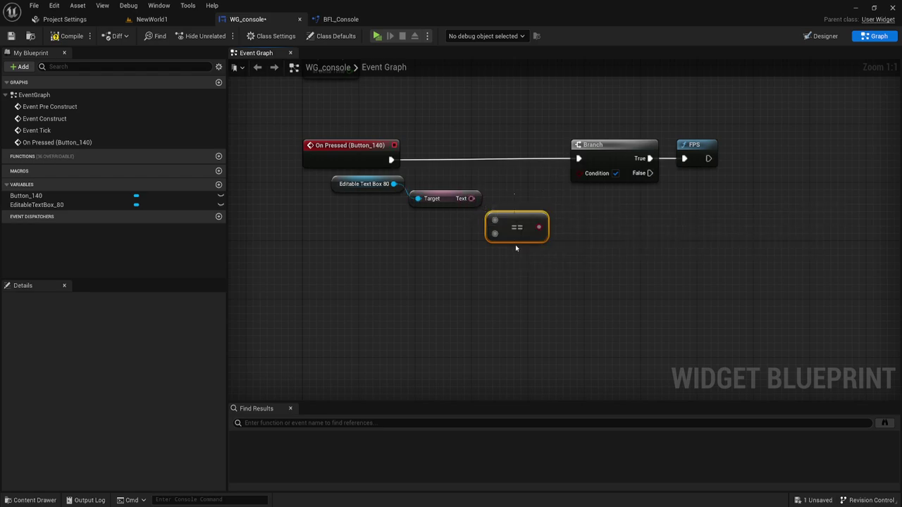
pyautogui.press('Delete')
pyautogui.moveTo(472, 198); pyautogui.dragTo(491, 213)
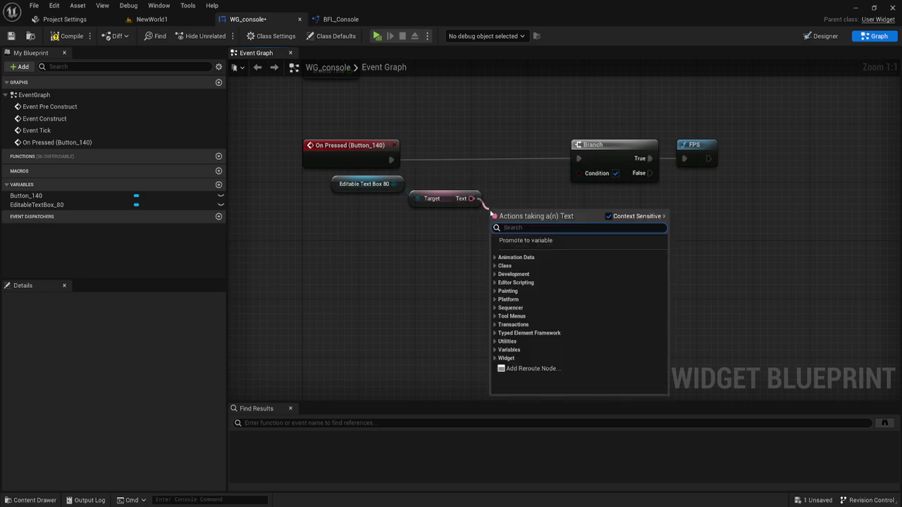
pyautogui.write('===')
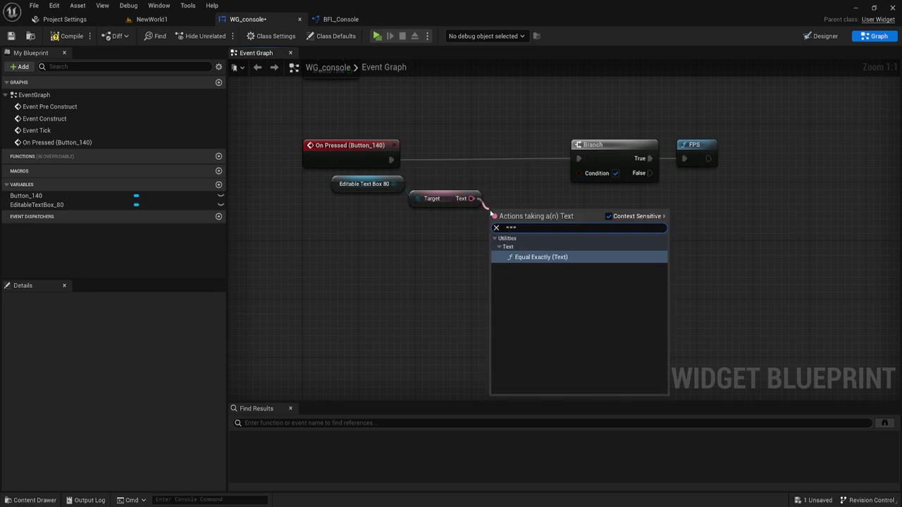
pyautogui.click(527, 257)
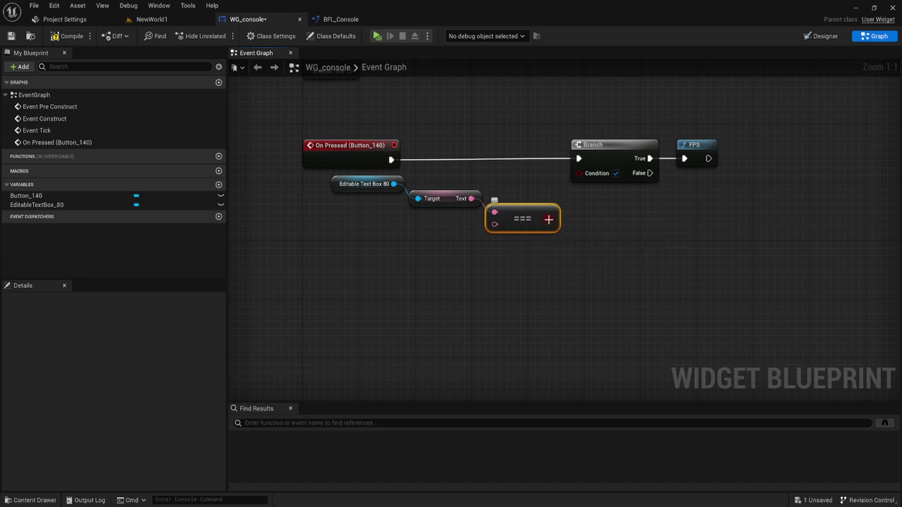
# Wire the comparison into the Branch Condition and add a Make Literal Text for its second input
pyautogui.moveTo(550, 219)
pyautogui.mouseDown()
pyautogui.moveTo(584, 185)
pyautogui.moveTo(580, 174)
pyautogui.mouseUp()
pyautogui.moveTo(591, 218); pyautogui.dragTo(637, 221, button='right')
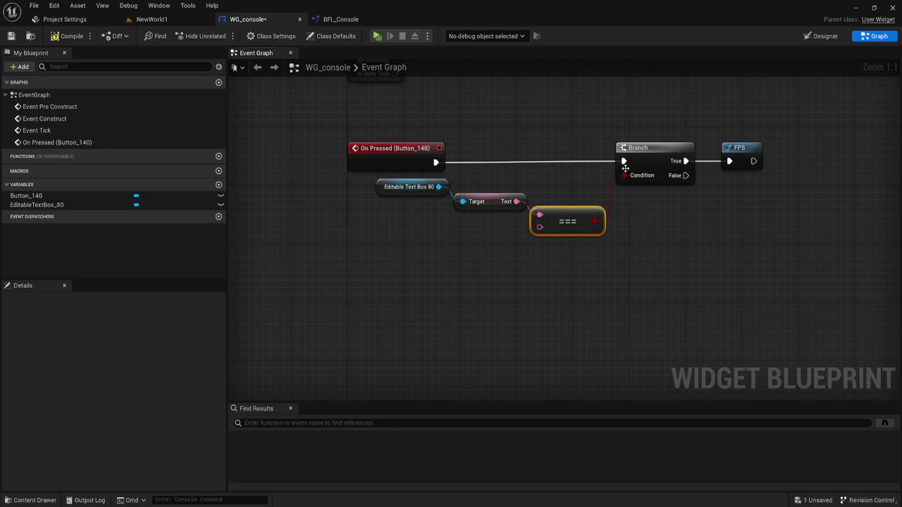
pyautogui.moveTo(603, 248); pyautogui.dragTo(614, 242, button='right')
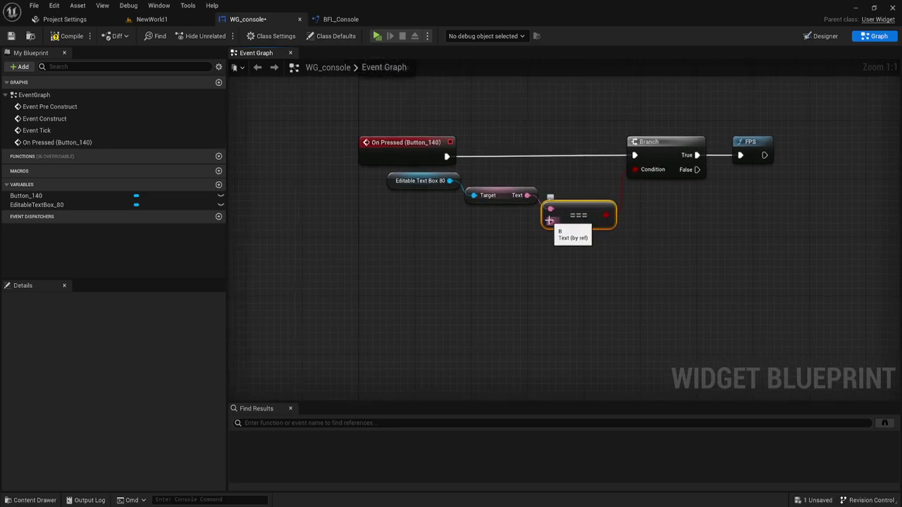
pyautogui.moveTo(550, 221); pyautogui.dragTo(497, 246)
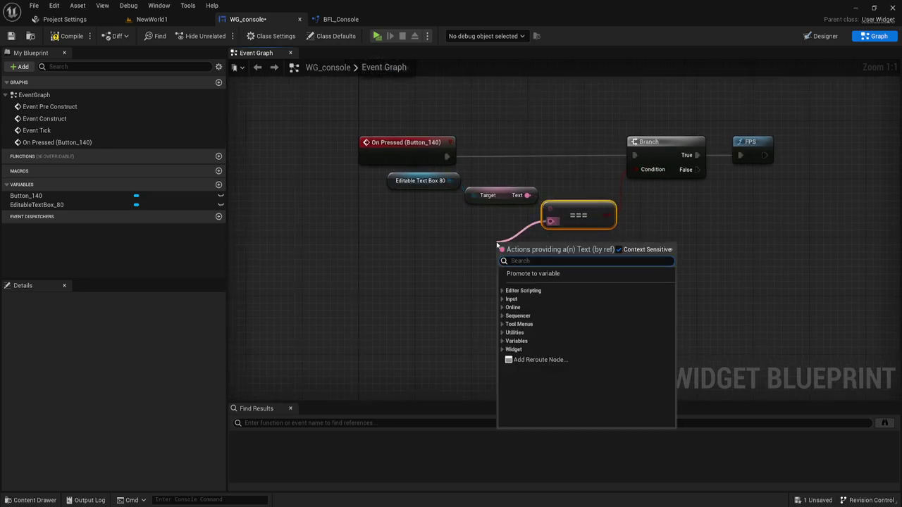
pyautogui.write('make')
pyautogui.press('Return')
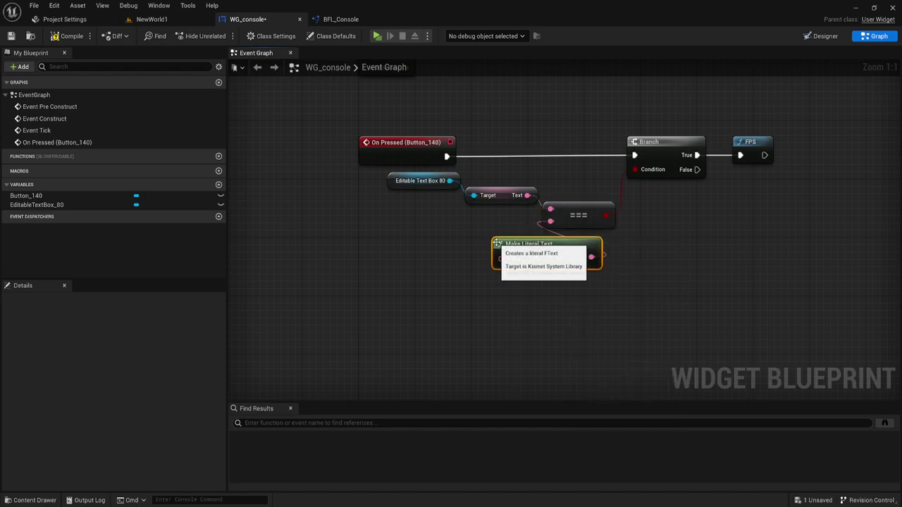
pyautogui.moveTo(525, 245)
pyautogui.mouseDown()
pyautogui.moveTo(438, 232)
pyautogui.moveTo(460, 224)
pyautogui.mouseUp()
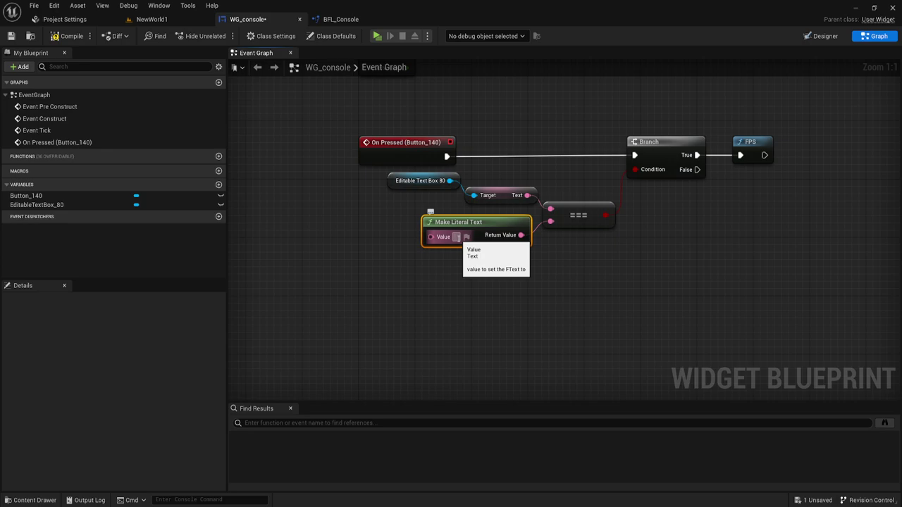
# Set the literal text value to CC_fpsON and save WG_console
pyautogui.click(455, 236)
pyautogui.write('f')
pyautogui.write('ps')
pyautogui.press('Return')
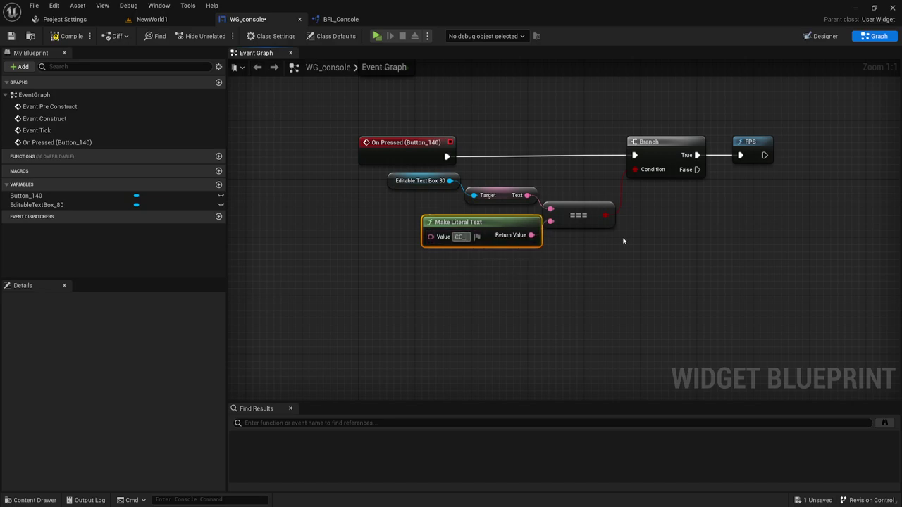
pyautogui.write('f')
pyautogui.write('ps')
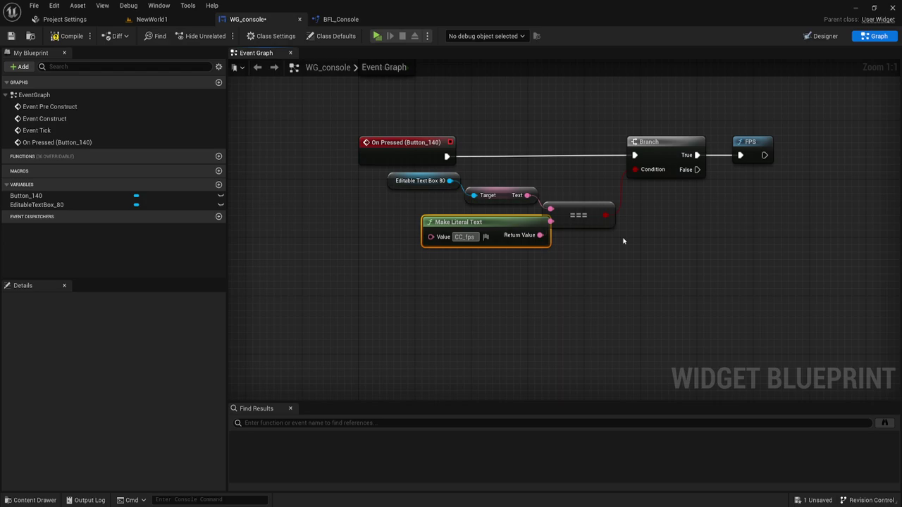
pyautogui.write('ON')
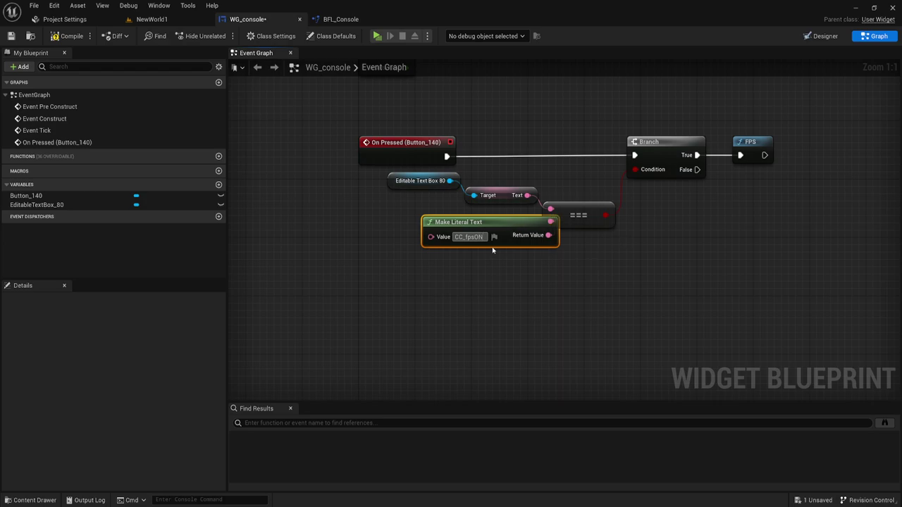
pyautogui.click(469, 237)
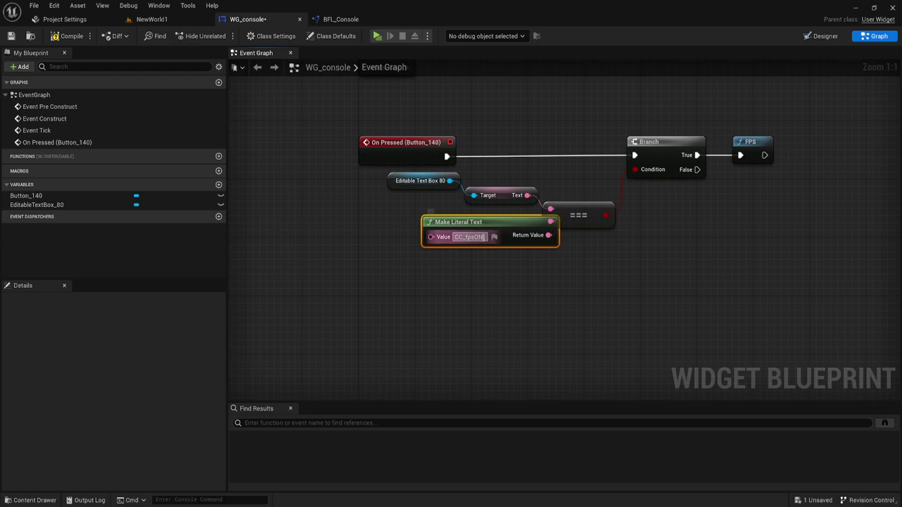
pyautogui.click(471, 245)
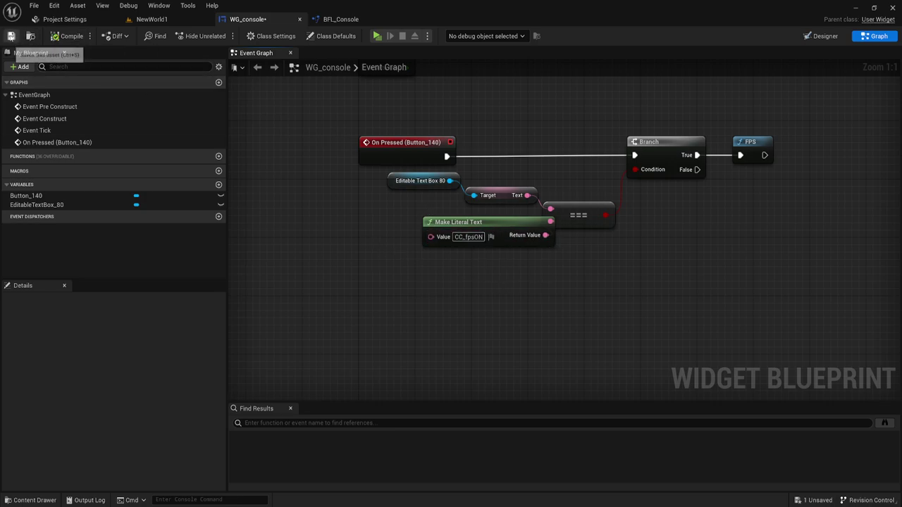
pyautogui.click(10, 35)
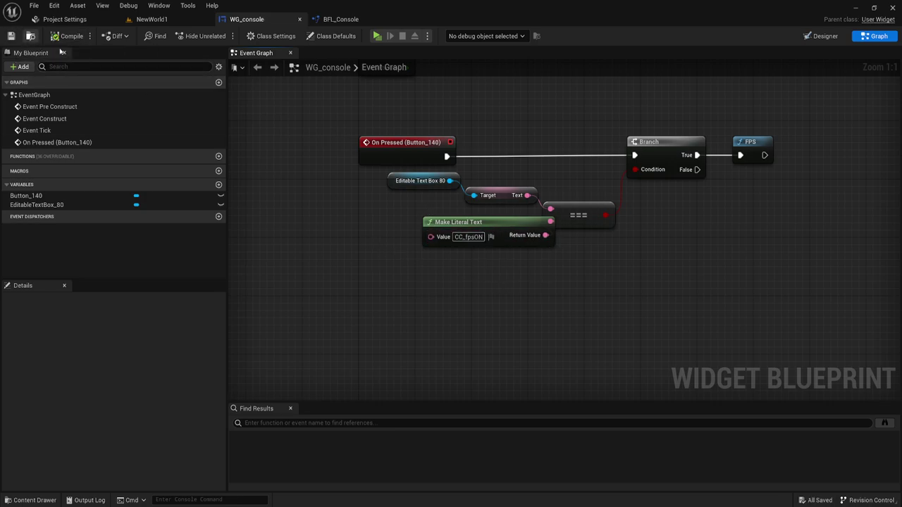
# Switch to the NewWorld1 level editor and open its world Blueprints list
pyautogui.click(171, 18)
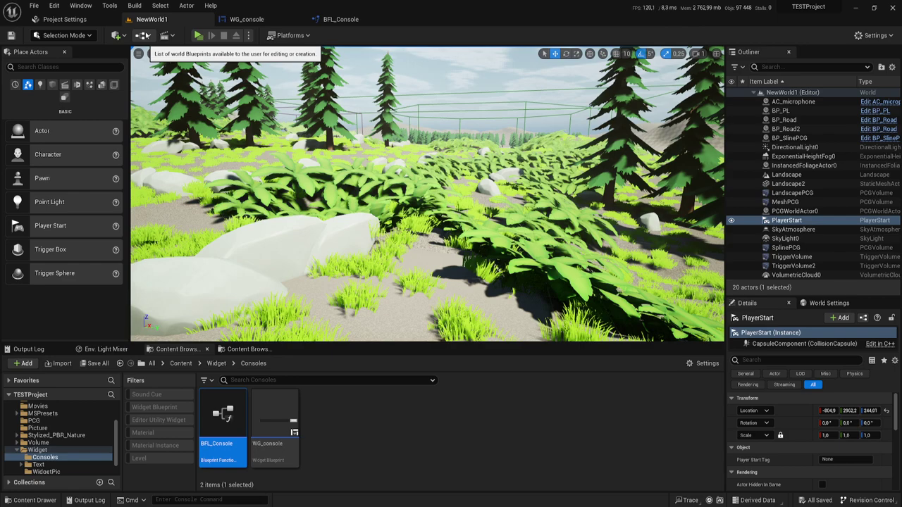
pyautogui.click(144, 35)
# Open the NewWorld1 Level Blueprint and add a Delay node after Event BeginPlay
pyautogui.click(183, 102)
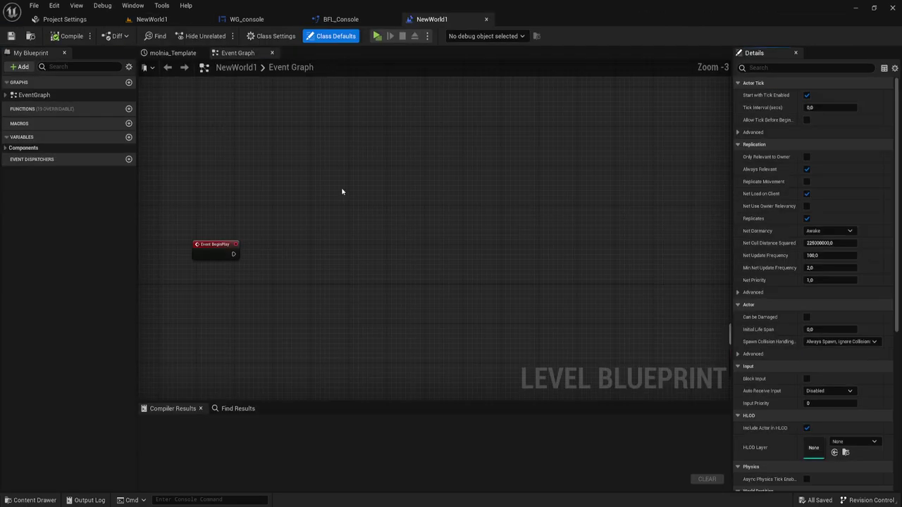
pyautogui.moveTo(247, 246); pyautogui.dragTo(310, 242, button='right')
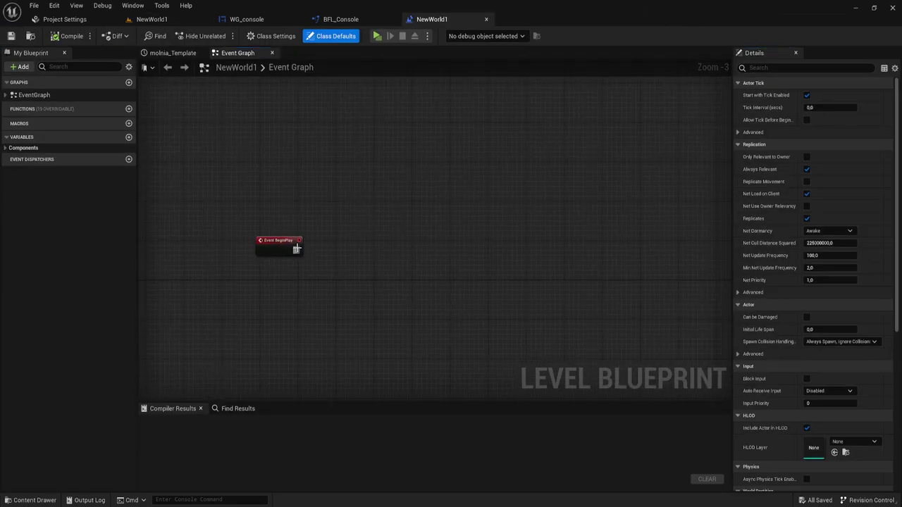
pyautogui.moveTo(295, 249); pyautogui.dragTo(328, 256)
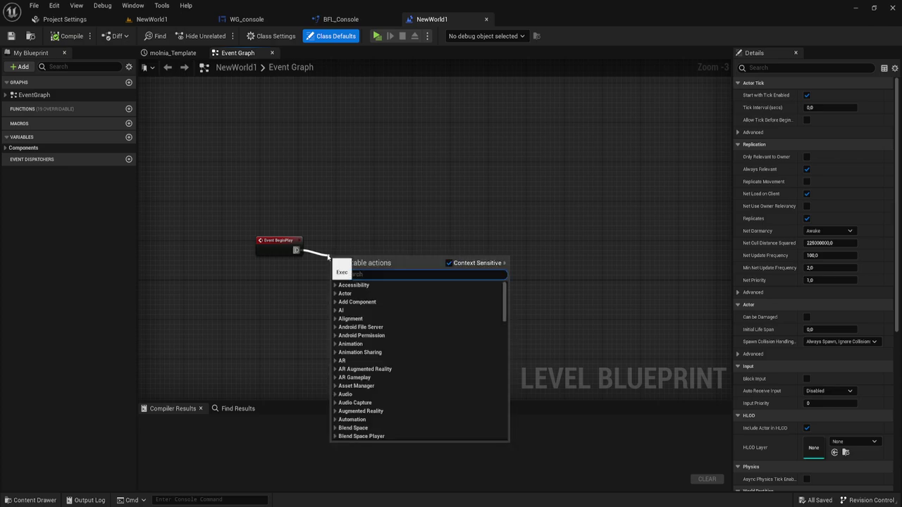
pyautogui.write('delay')
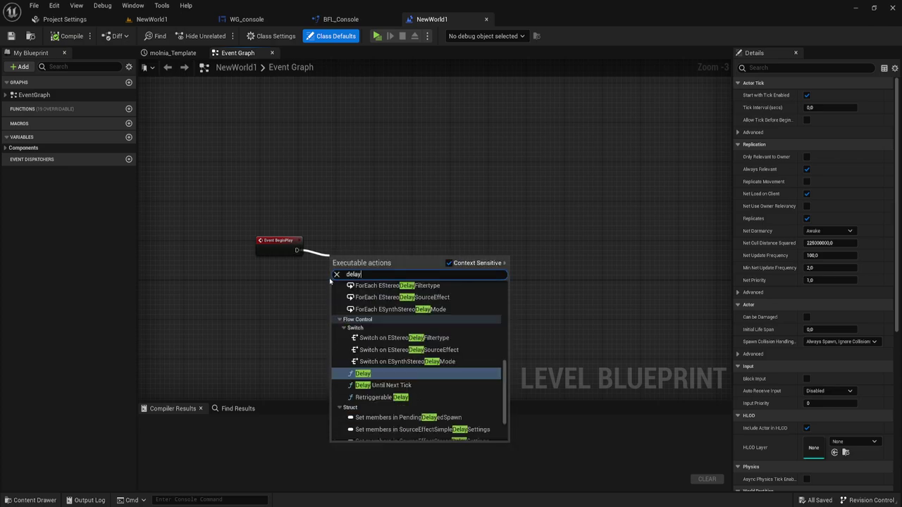
pyautogui.click(364, 373)
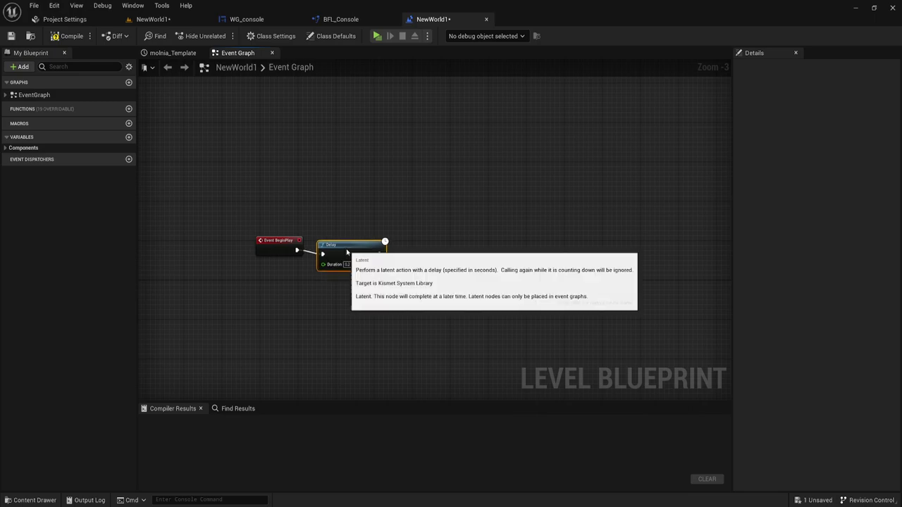
# Add a Create Widget node after the Delay, with class set to WG_console
pyautogui.scroll(3, 347, 252)
pyautogui.moveTo(347, 251); pyautogui.dragTo(259, 242, button='right')
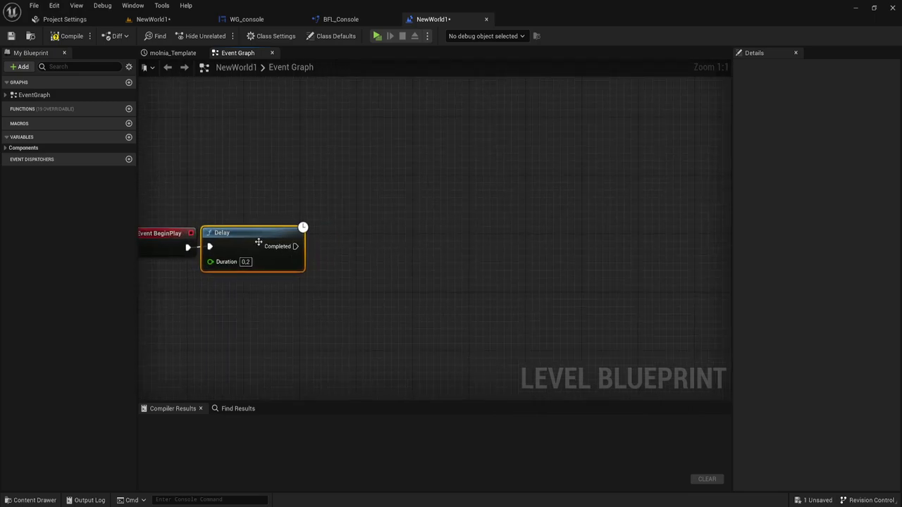
pyautogui.moveTo(295, 246); pyautogui.dragTo(343, 251)
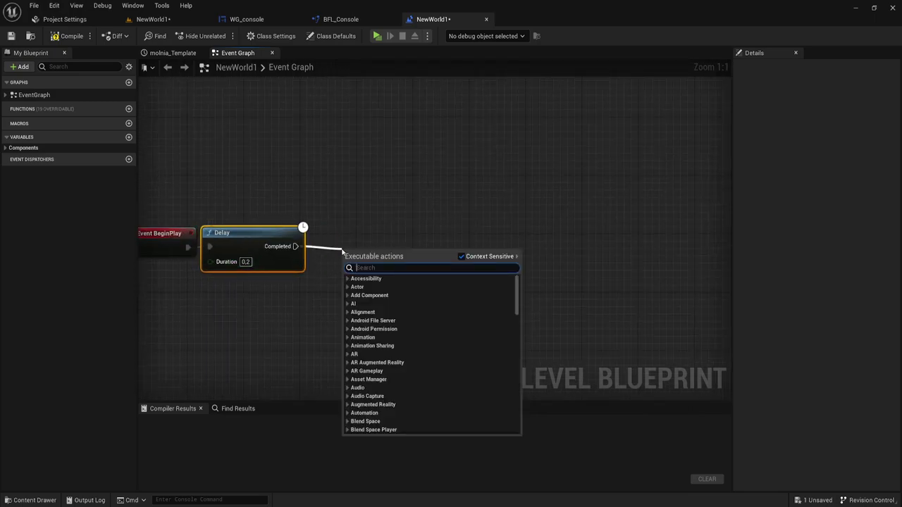
pyautogui.write('crea')
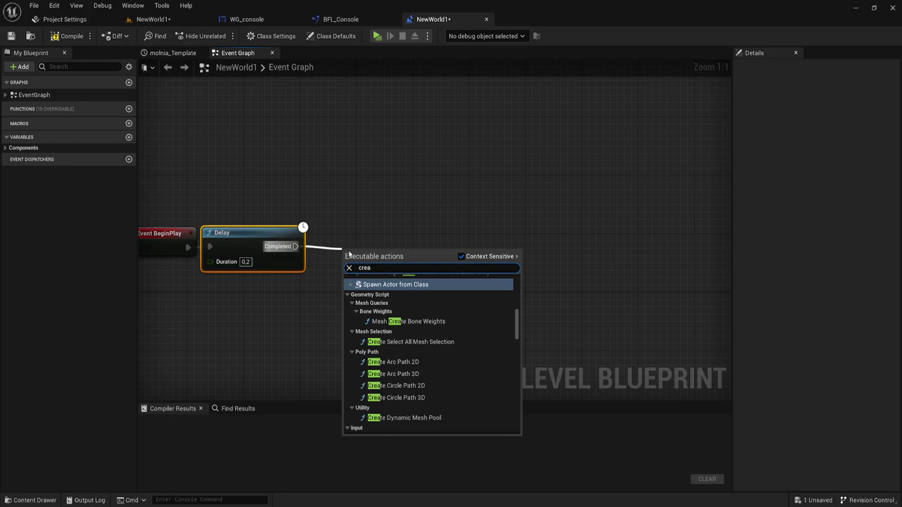
pyautogui.write('te w')
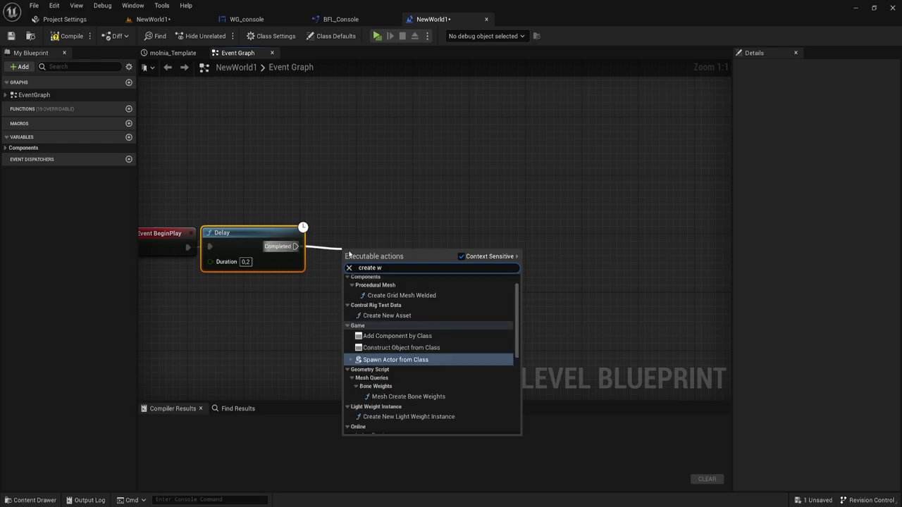
pyautogui.write('id')
pyautogui.press('Return')
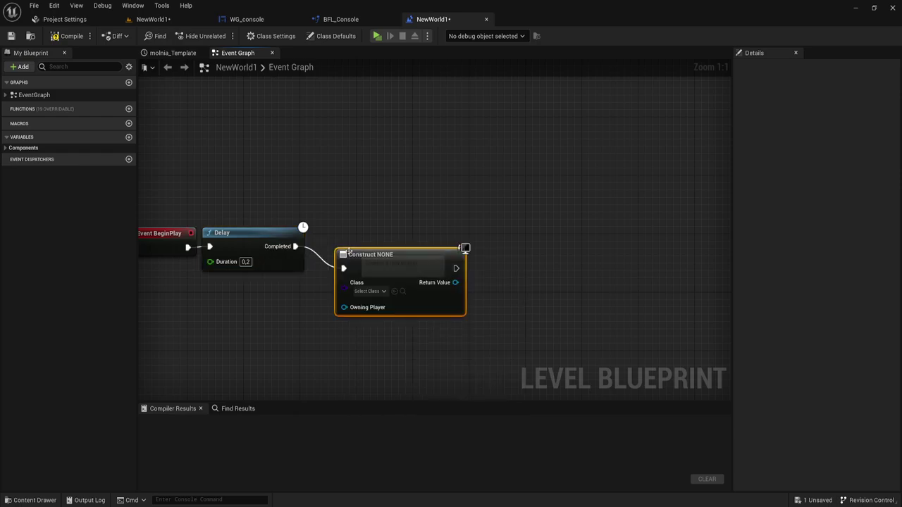
pyautogui.moveTo(363, 250); pyautogui.dragTo(335, 228)
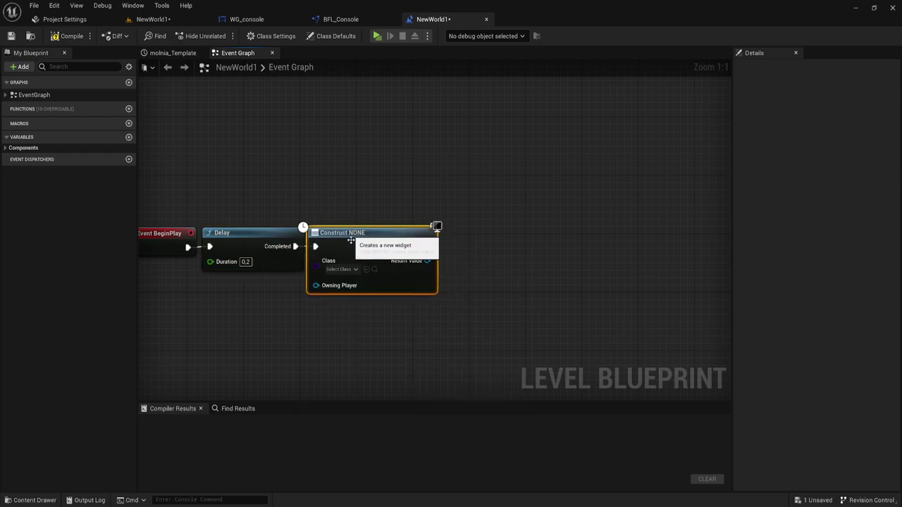
pyautogui.click(354, 270)
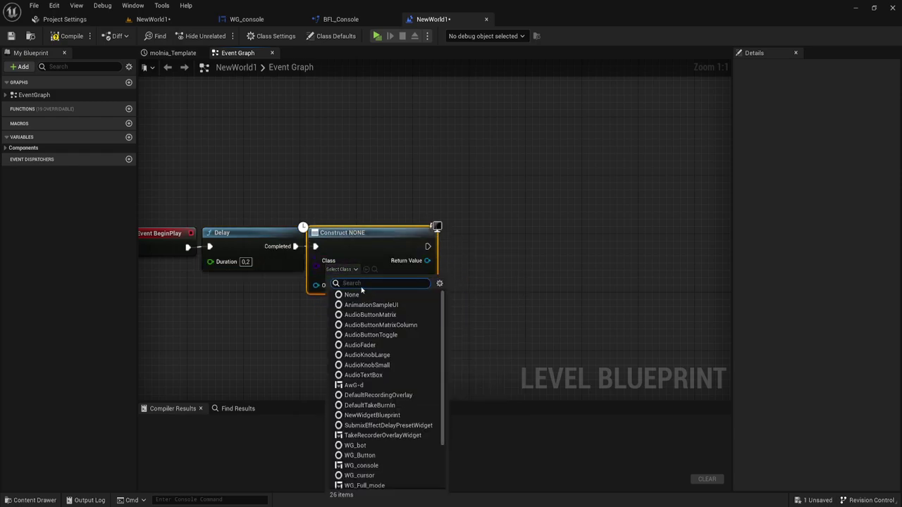
pyautogui.scroll(-3, 366, 414)
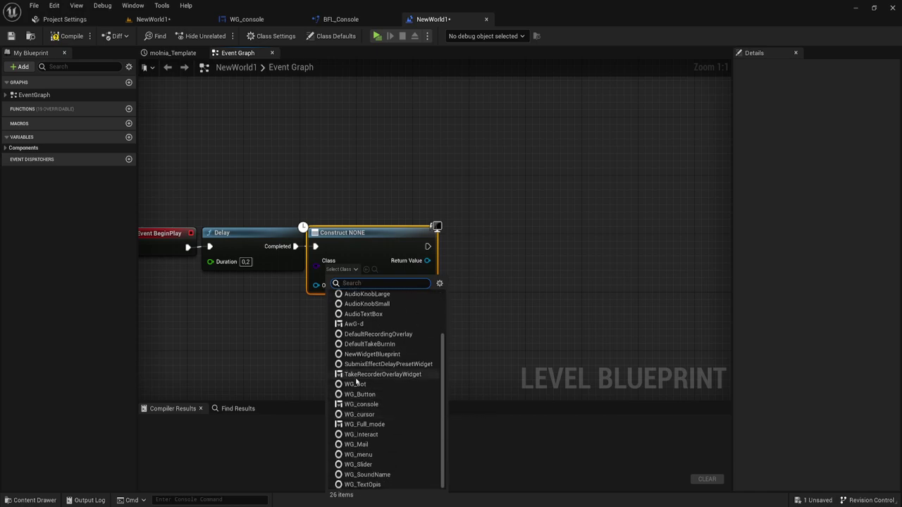
pyautogui.click(365, 405)
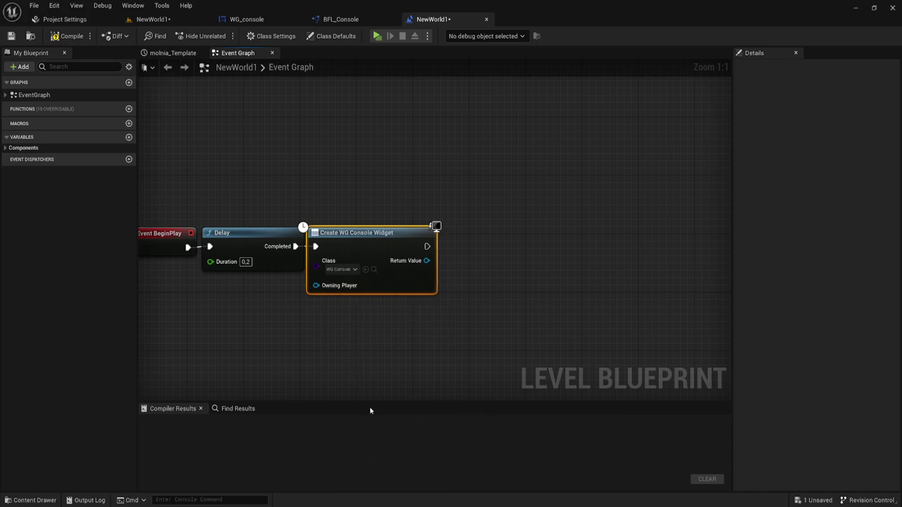
# Add the created WG_console widget to the viewport with an Add to Viewport node
pyautogui.moveTo(426, 260); pyautogui.dragTo(441, 262)
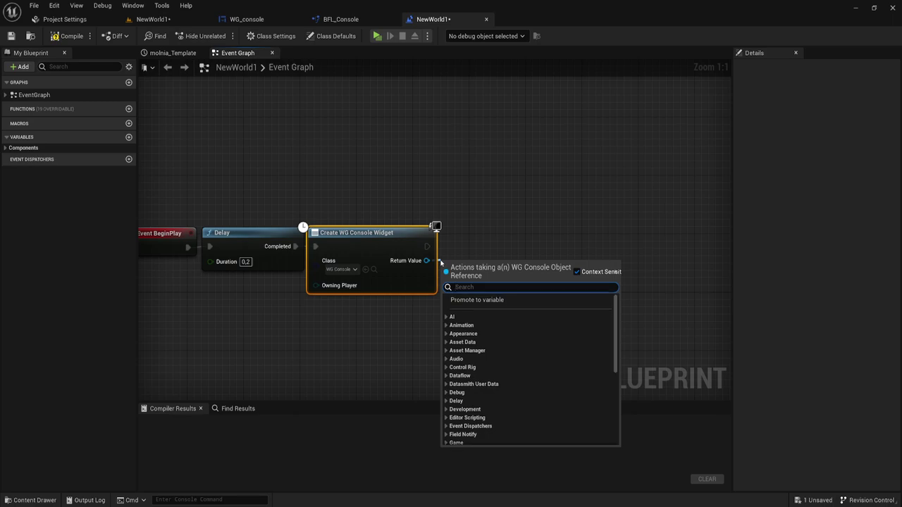
pyautogui.write('add')
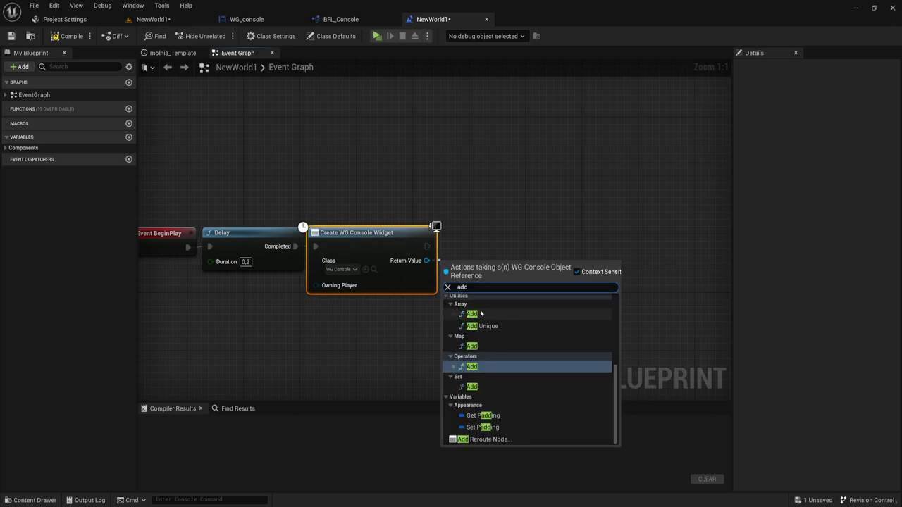
pyautogui.write(' to')
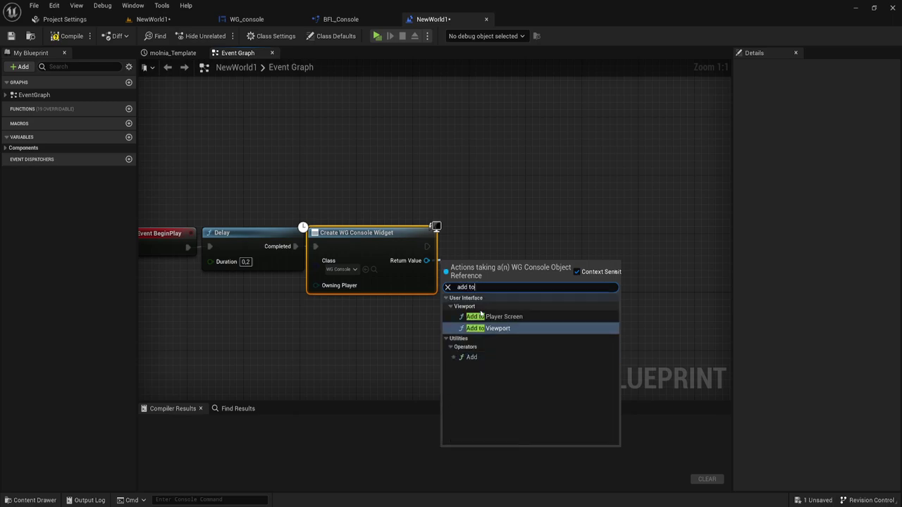
pyautogui.click(486, 328)
pyautogui.moveTo(460, 265); pyautogui.dragTo(470, 242)
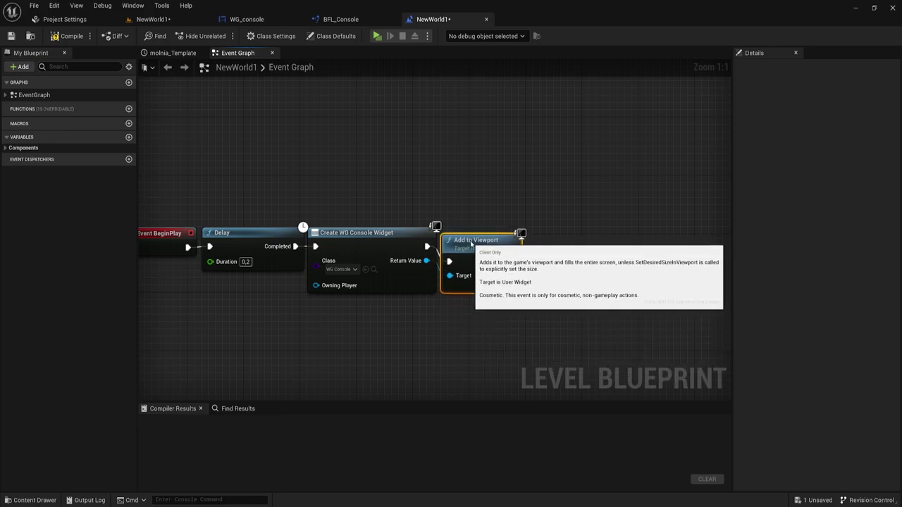
pyautogui.moveTo(470, 242); pyautogui.dragTo(453, 202, button='right')
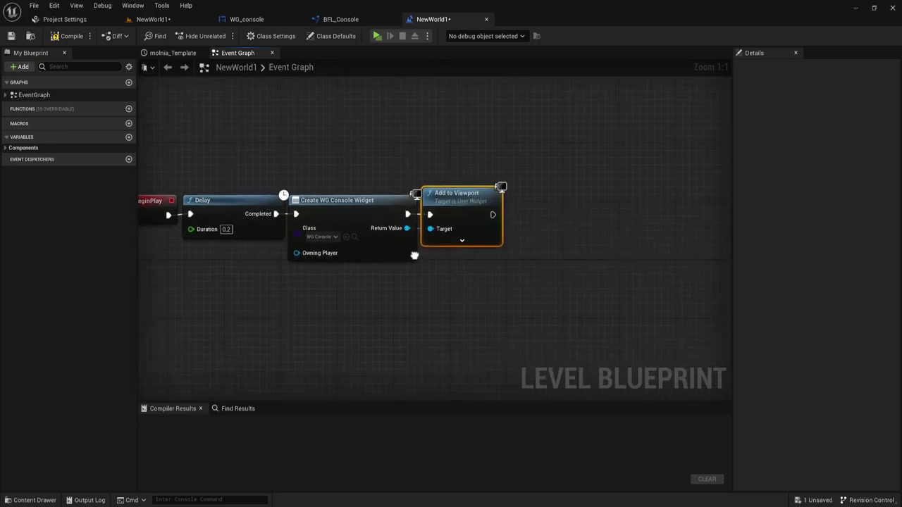
# Place a Get Player Controller node in the Level Blueprint graph
pyautogui.rightClick(348, 313)
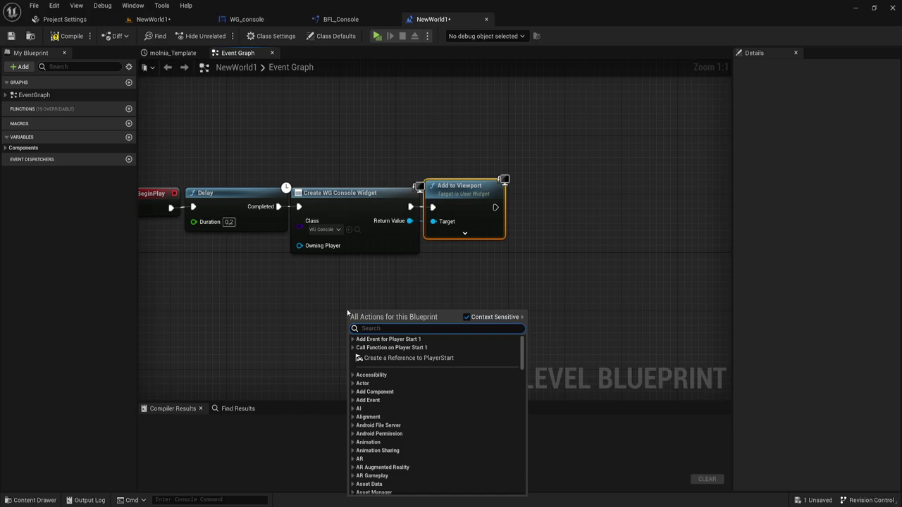
pyautogui.write('get')
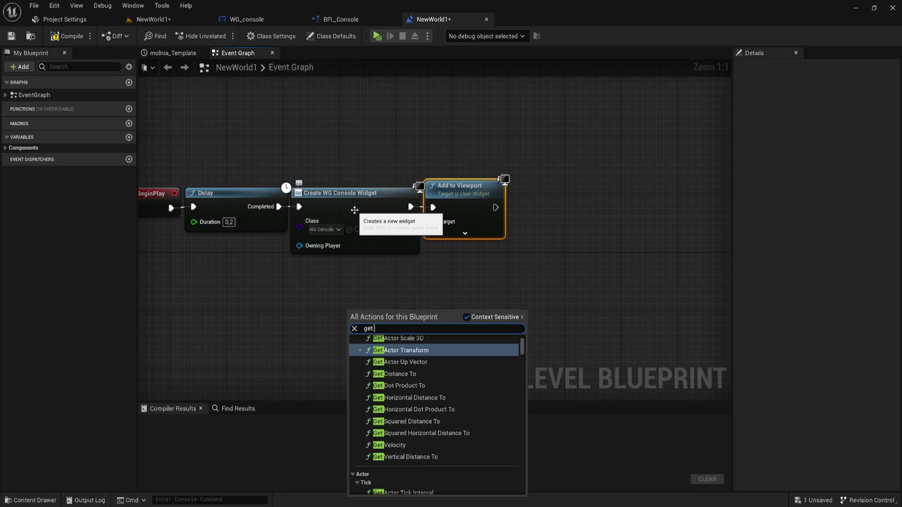
pyautogui.write('pl')
pyautogui.press('Up')
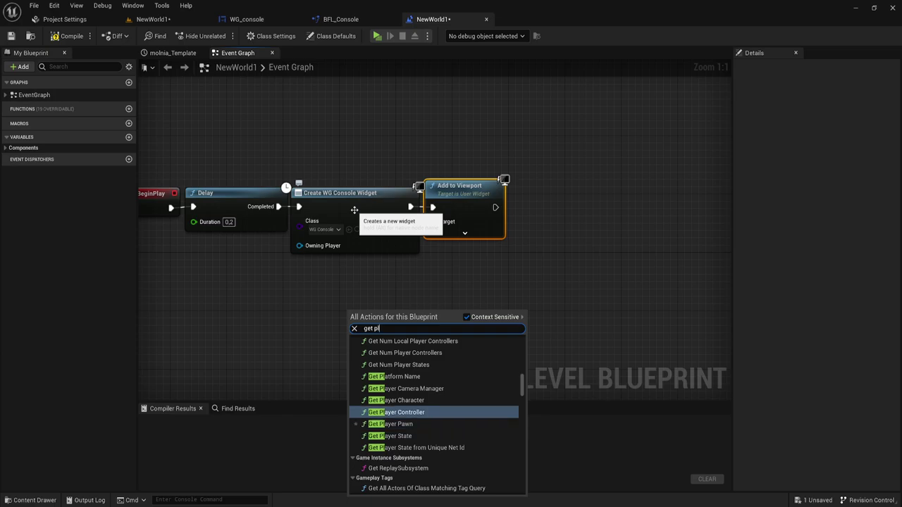
pyautogui.press('Return')
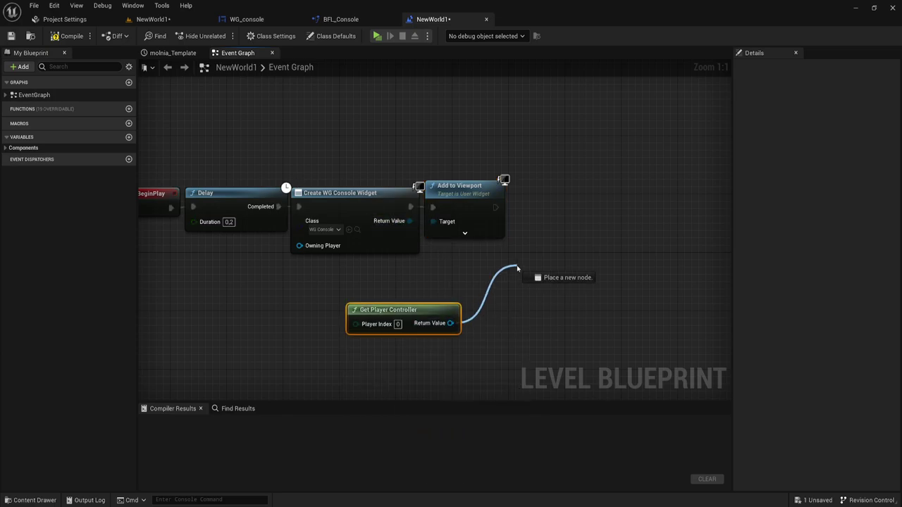
# Add an enabled Set Show Mouse Cursor on the player controller, running after Add to Viewport
pyautogui.moveTo(450, 323); pyautogui.dragTo(517, 266)
pyautogui.write('set s')
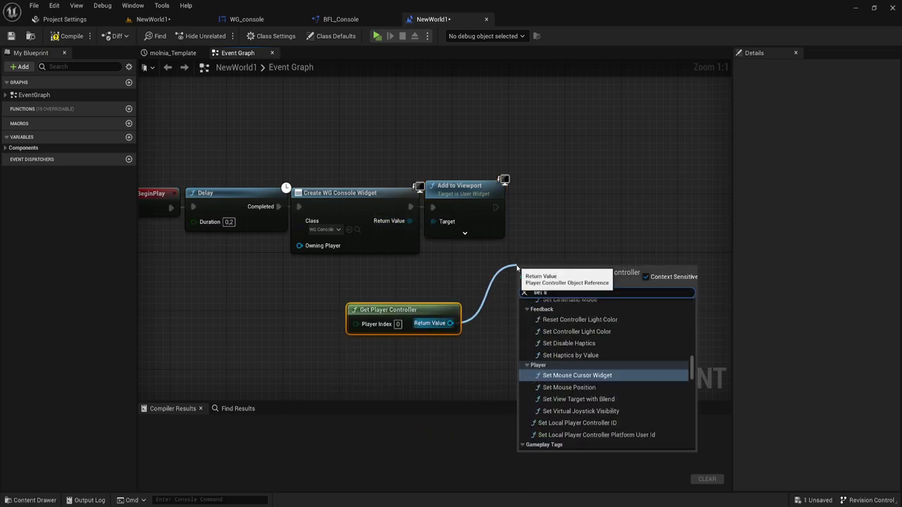
pyautogui.write('ho')
pyautogui.press('Up')
pyautogui.press('Return')
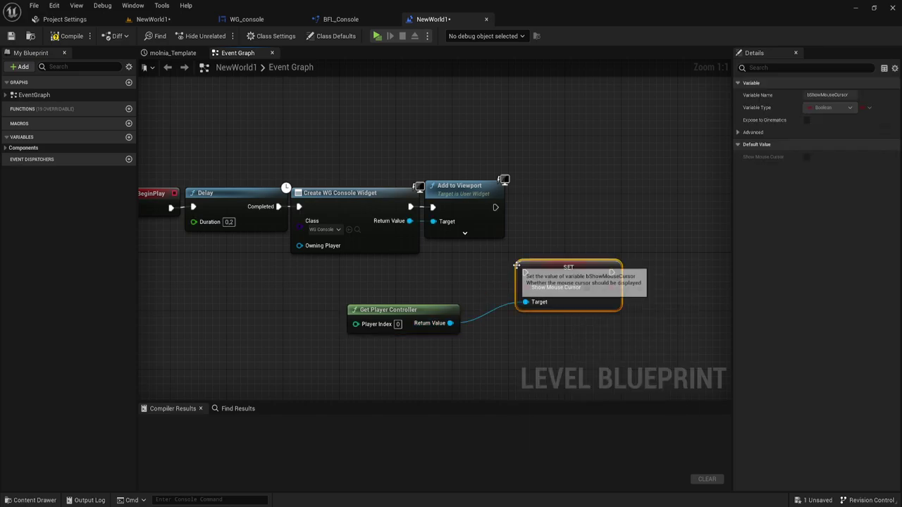
pyautogui.click(586, 287)
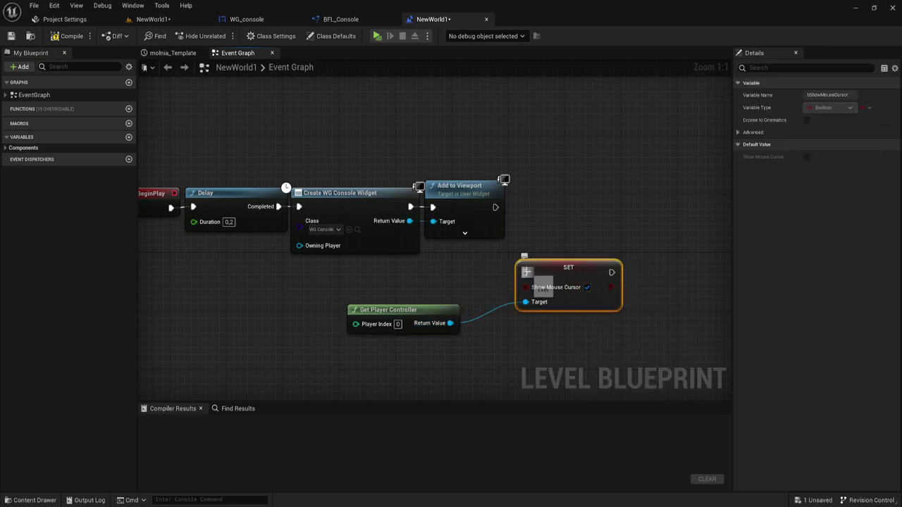
pyautogui.moveTo(524, 272); pyautogui.dragTo(496, 207)
pyautogui.moveTo(547, 266)
pyautogui.mouseDown()
pyautogui.moveTo(556, 212)
pyautogui.moveTo(540, 197)
pyautogui.mouseUp()
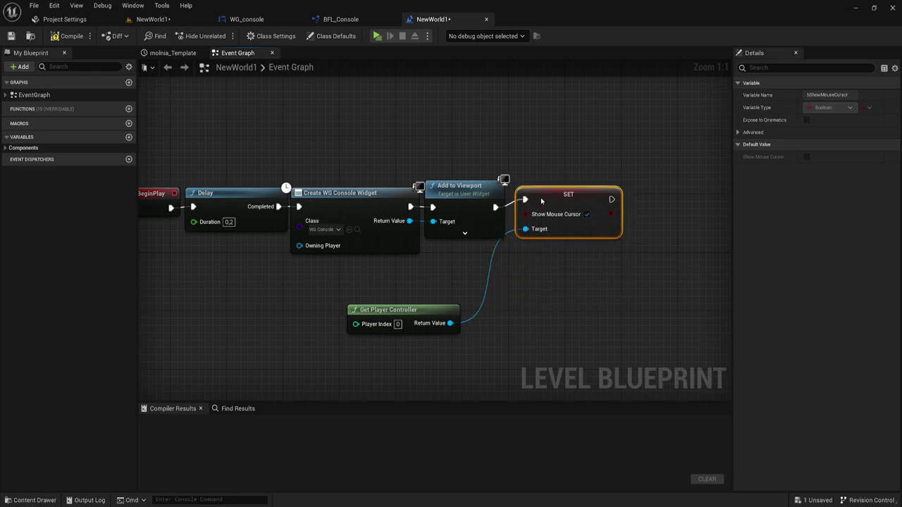
pyautogui.moveTo(548, 311); pyautogui.dragTo(453, 288, button='right')
# Move Get Player Controller up under the Create WG Console Widget node
pyautogui.click(302, 293)
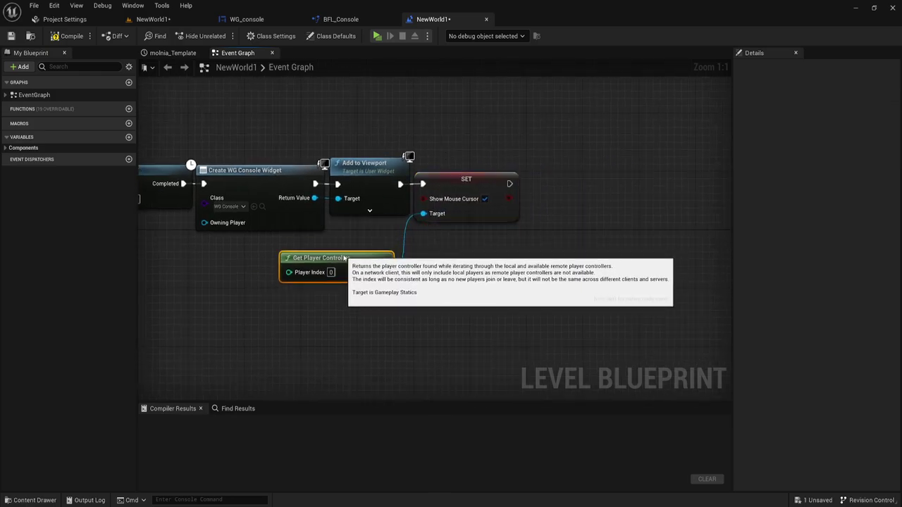
pyautogui.moveTo(310, 289); pyautogui.dragTo(330, 246)
pyautogui.moveTo(442, 260); pyautogui.dragTo(390, 265, button='right')
# Chain Set Input Mode UI Only after the SET node using the player controller, then compile
pyautogui.moveTo(323, 261); pyautogui.dragTo(420, 266)
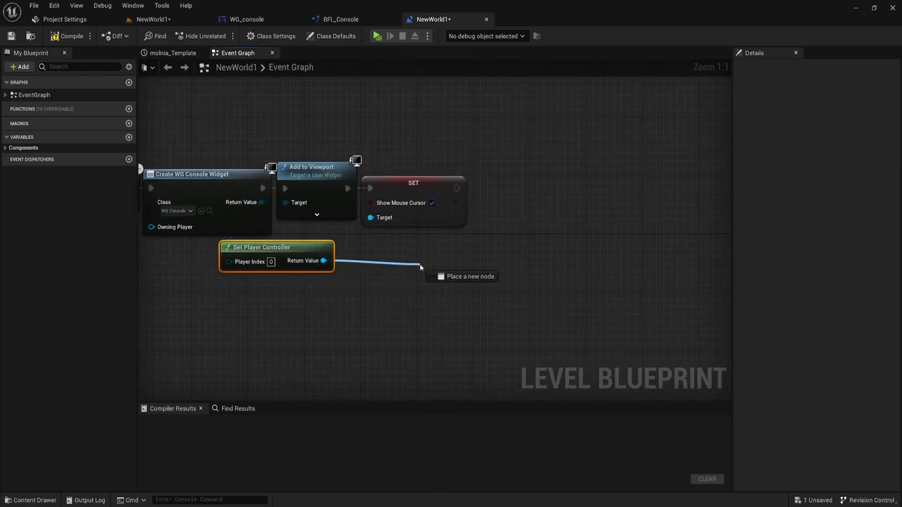
pyautogui.write('set')
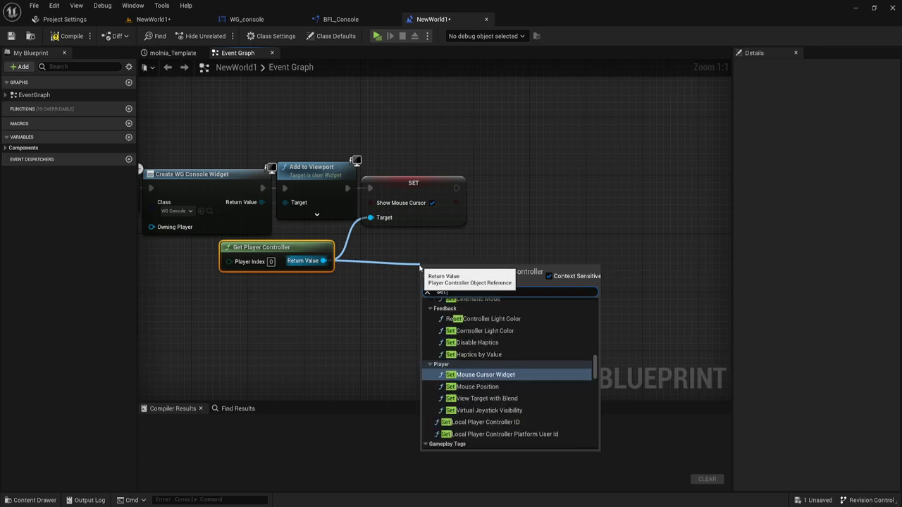
pyautogui.write(' inp')
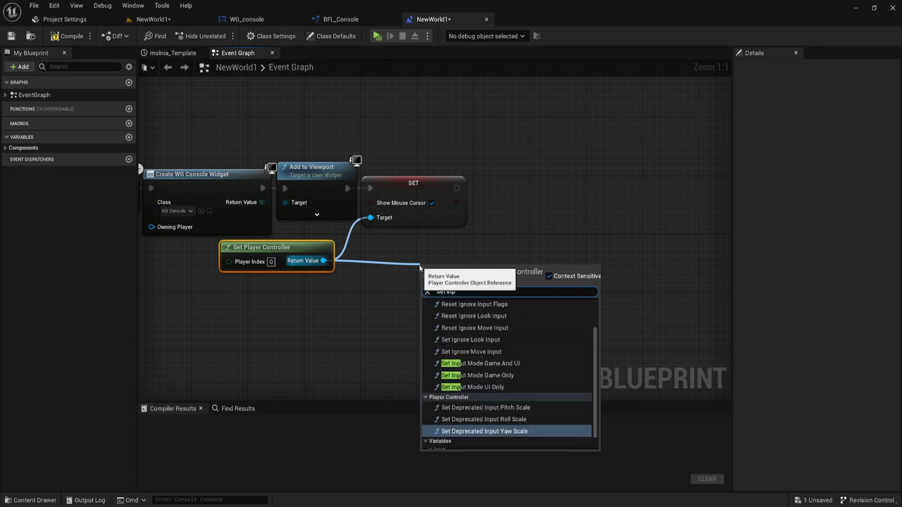
pyautogui.click(473, 387)
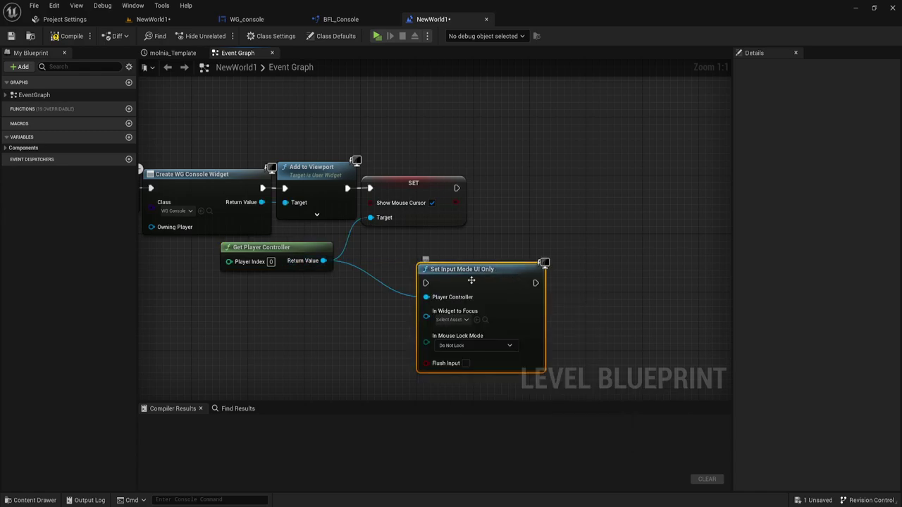
pyautogui.moveTo(471, 280); pyautogui.dragTo(526, 187)
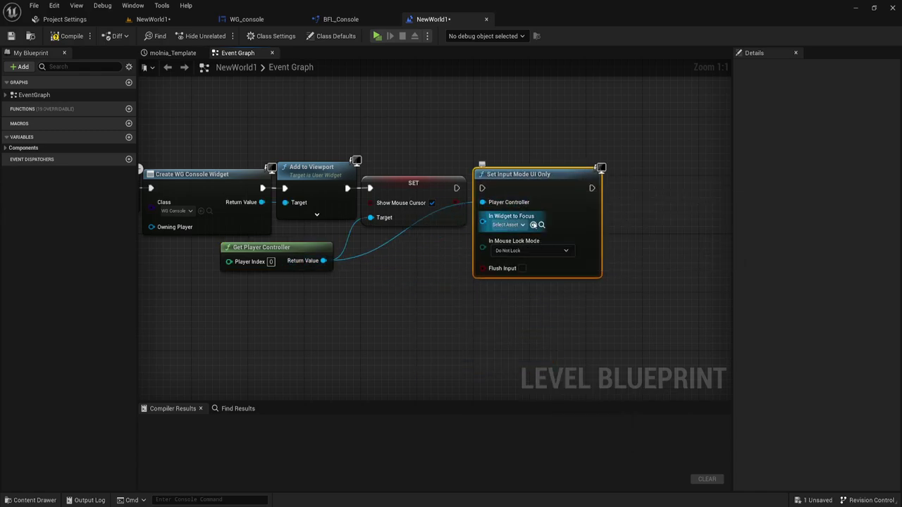
pyautogui.moveTo(457, 188); pyautogui.dragTo(483, 188)
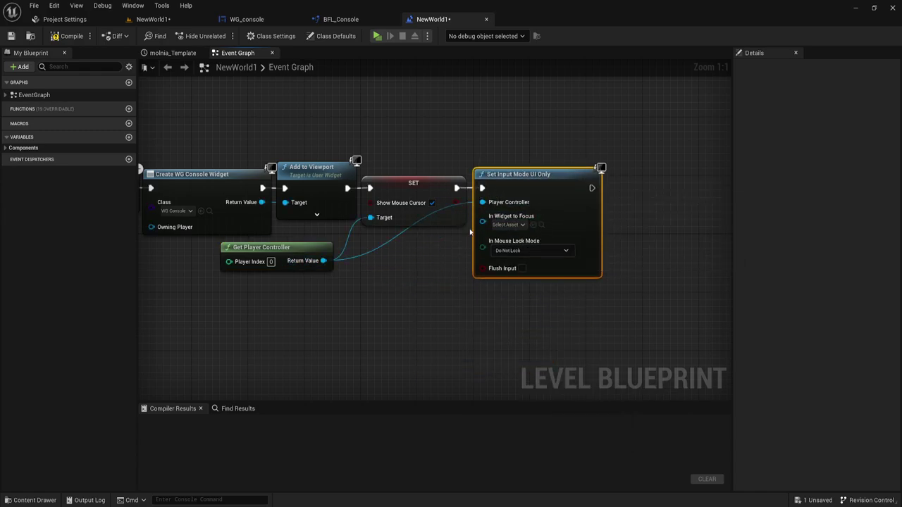
pyautogui.moveTo(412, 256); pyautogui.dragTo(425, 246, button='right')
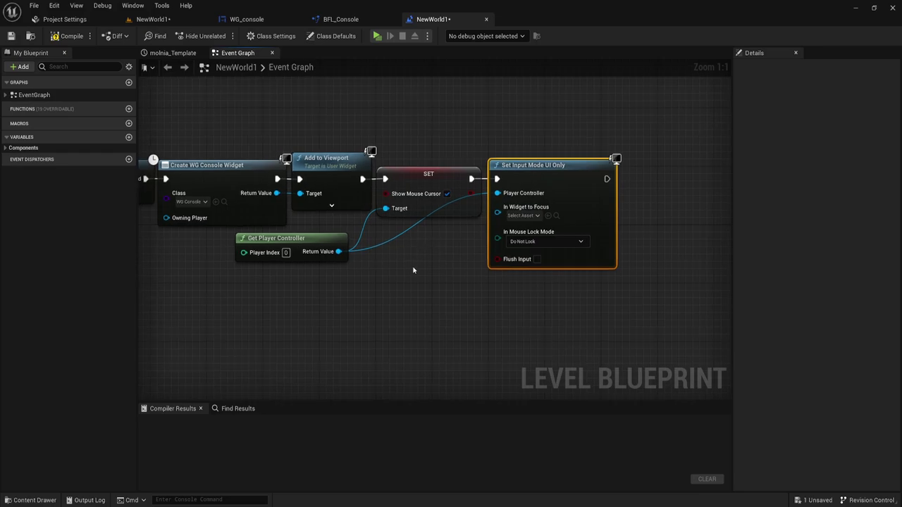
pyautogui.click(67, 36)
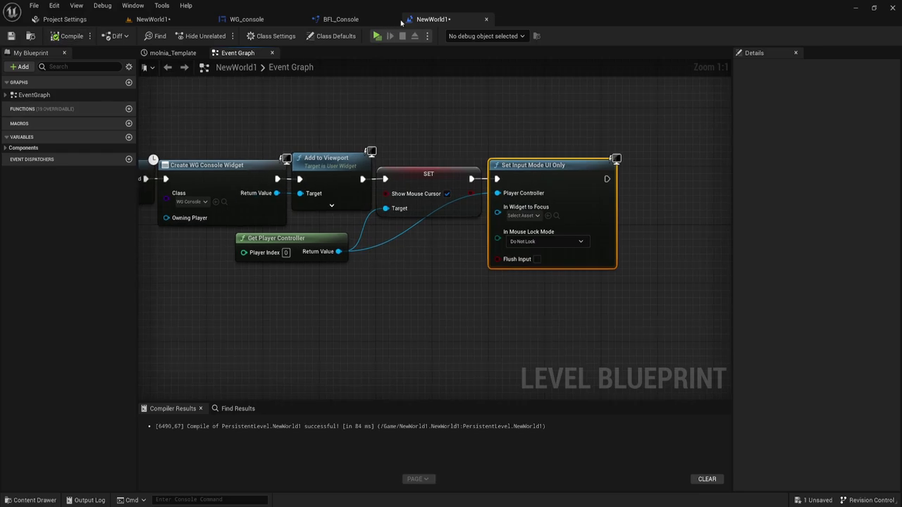
# Run NewWorld1 as a Standalone Game, click into the SEND console bar, then close the preview
pyautogui.click(153, 19)
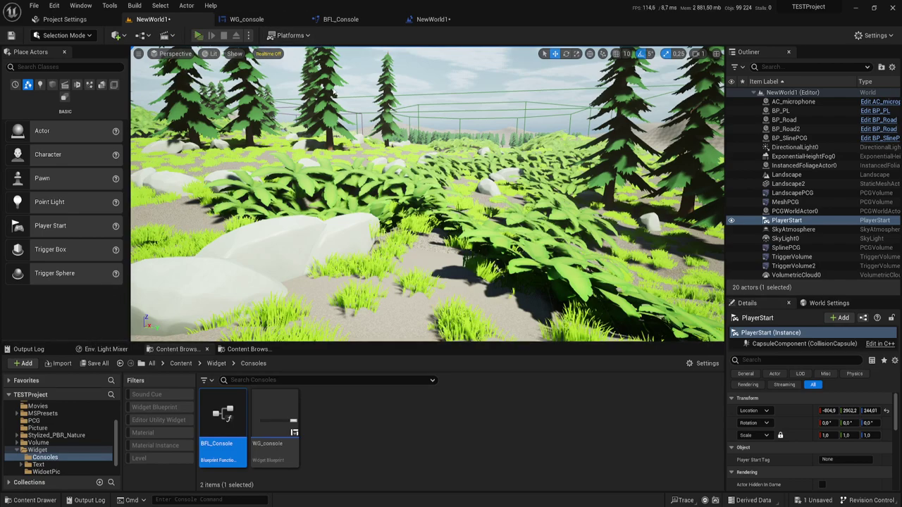
pyautogui.hotkey('alt', 'p')
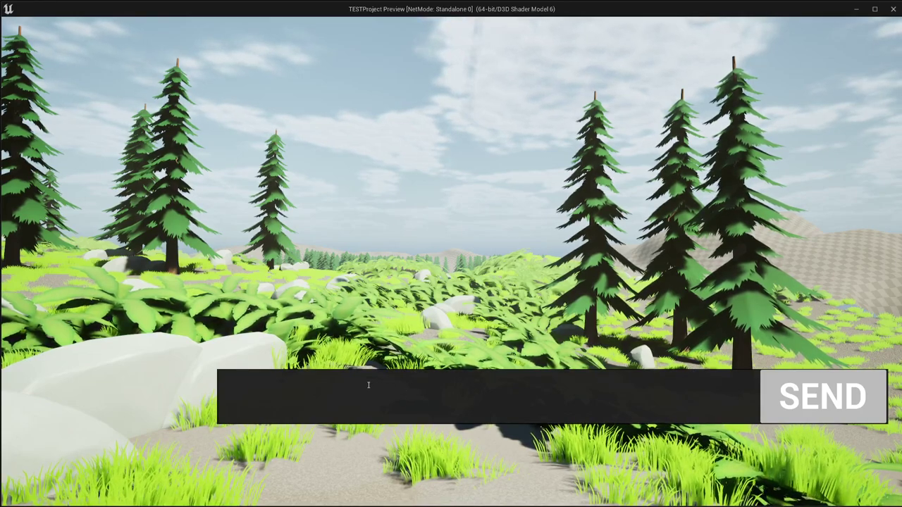
pyautogui.click(601, 399)
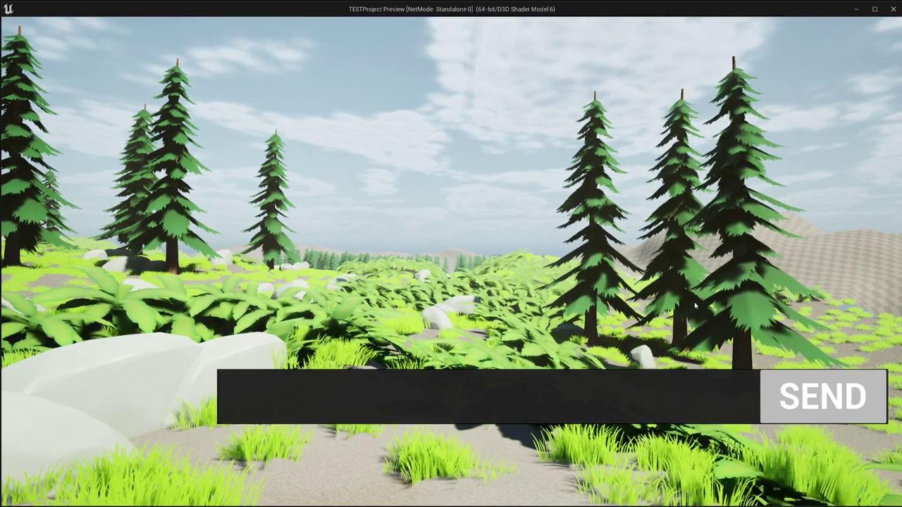
pyautogui.click(891, 9)
# Open the Input page of Project Settings from the Edit menu
pyautogui.click(54, 6)
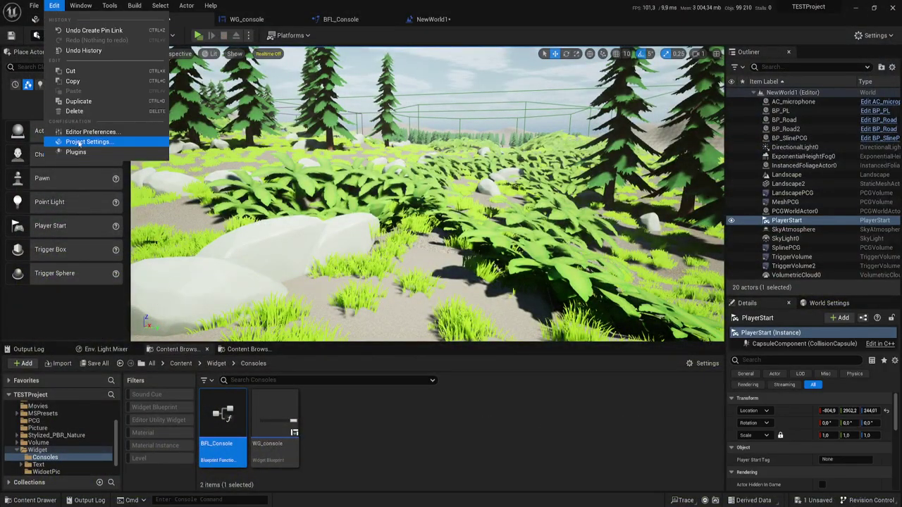
pyautogui.click(80, 143)
pyautogui.scroll(-1, 42, 408)
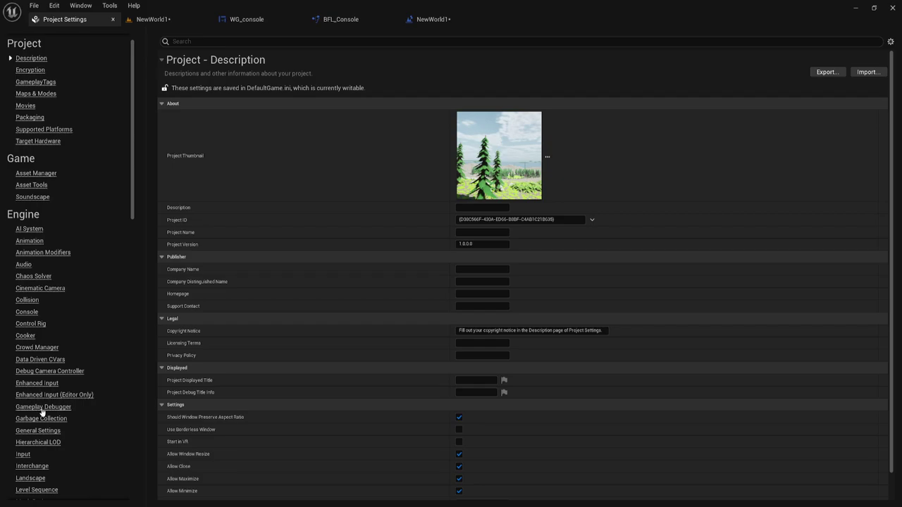
pyautogui.click(23, 454)
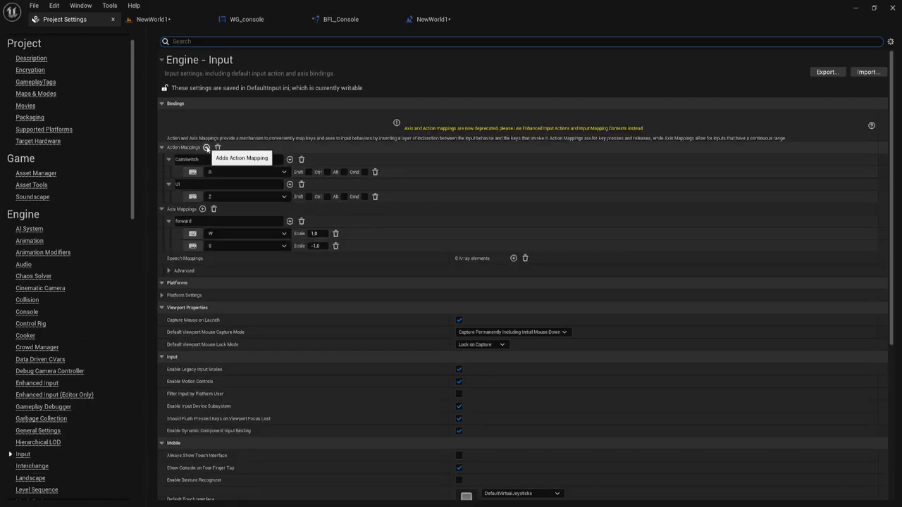
# Add an Action Mapping named Console bound to the Backspace key
pyautogui.click(206, 148)
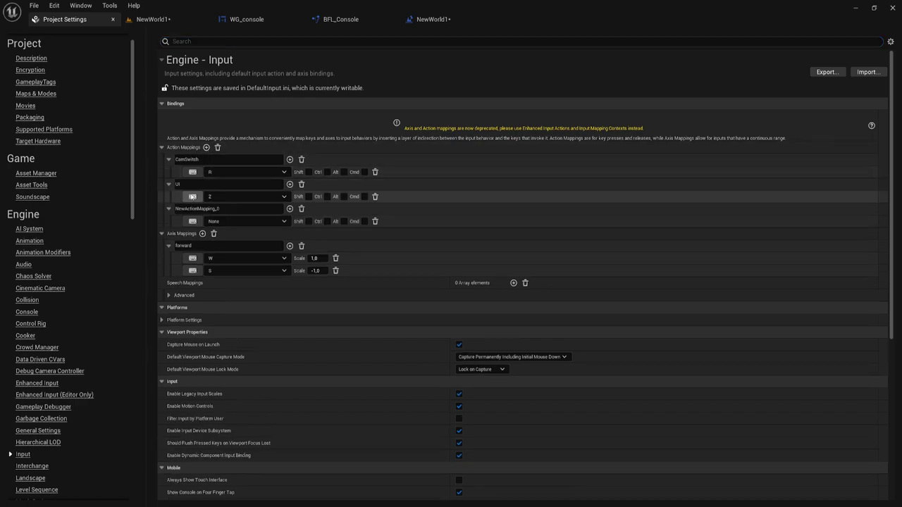
pyautogui.click(218, 208)
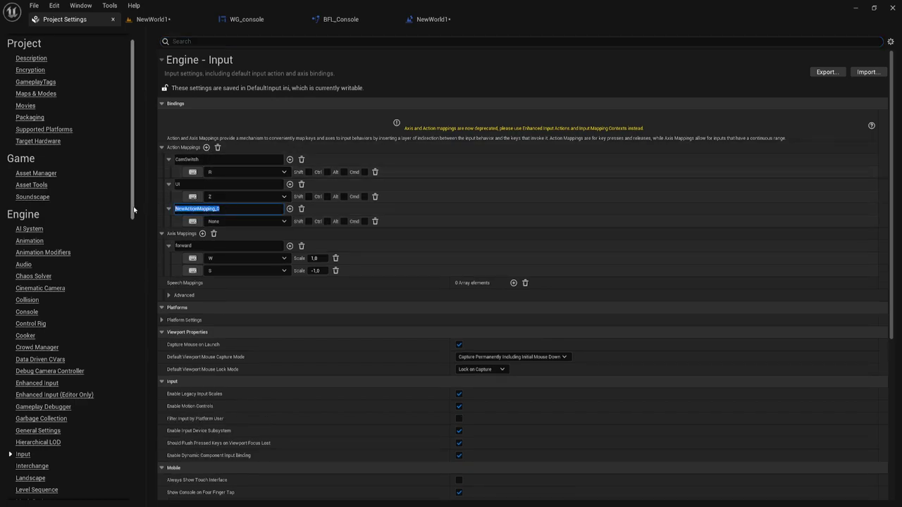
pyautogui.write('Console')
pyautogui.click(193, 223)
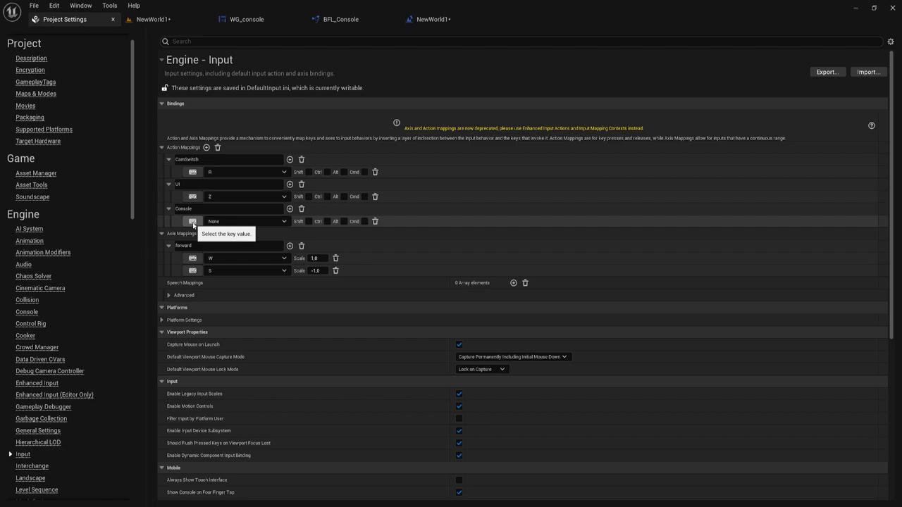
pyautogui.click(193, 223)
pyautogui.press('BackSpace')
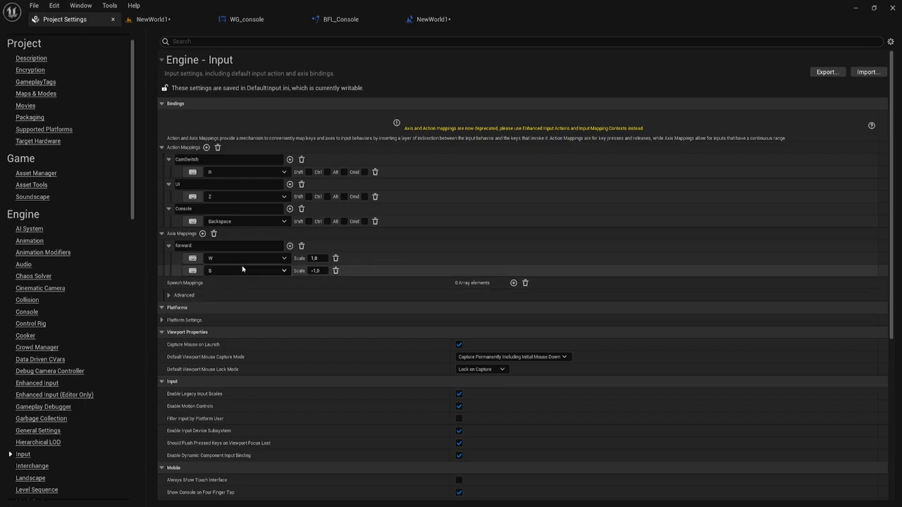
# Add an InputAction Console event whose Pressed pin creates the WG Console widget
pyautogui.click(423, 21)
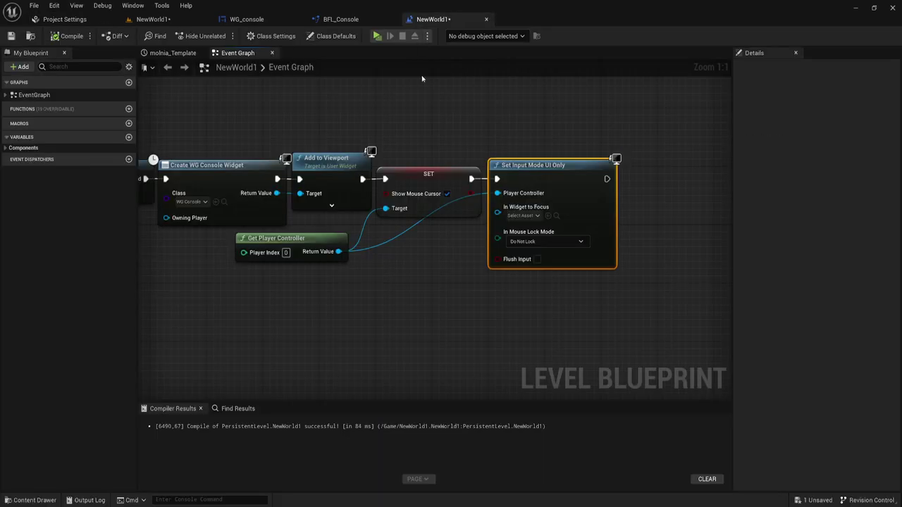
pyautogui.moveTo(141, 290)
pyautogui.mouseDown(button='right')
pyautogui.moveTo(335, 319)
pyautogui.moveTo(323, 366)
pyautogui.mouseUp(button='right')
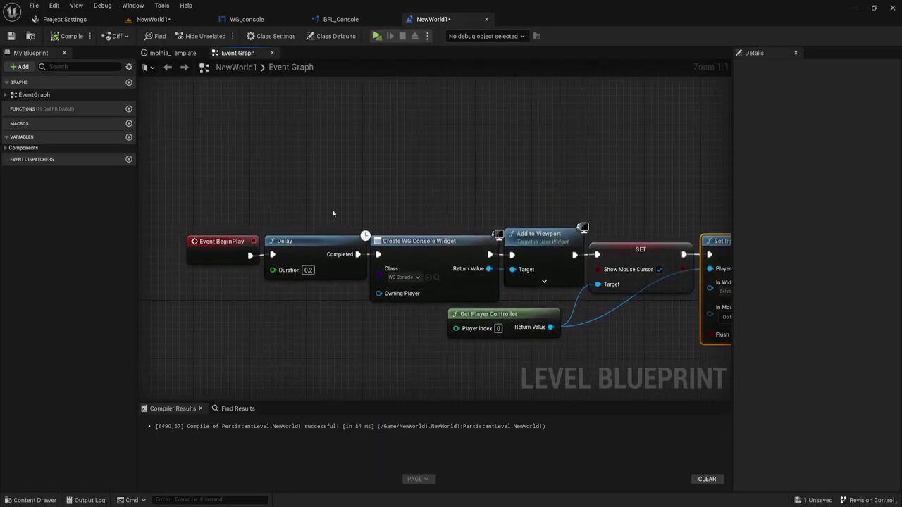
pyautogui.rightClick(273, 168)
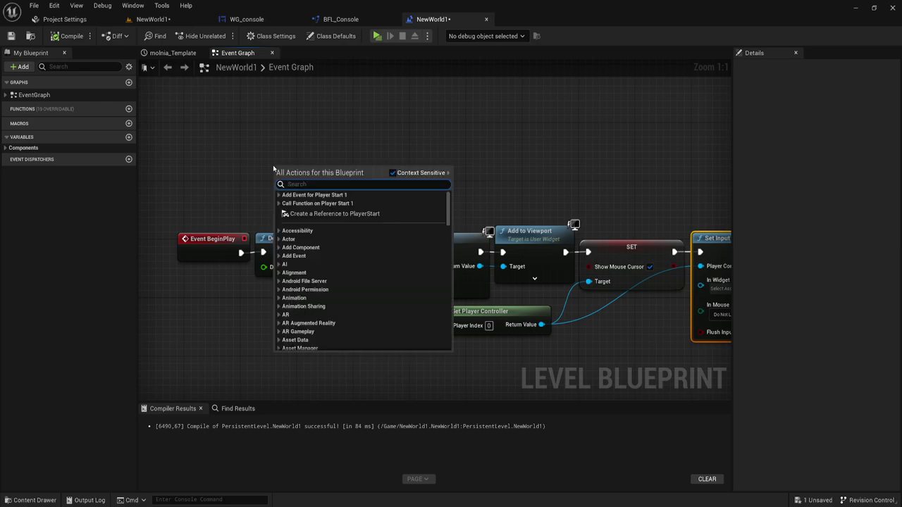
pyautogui.write('c')
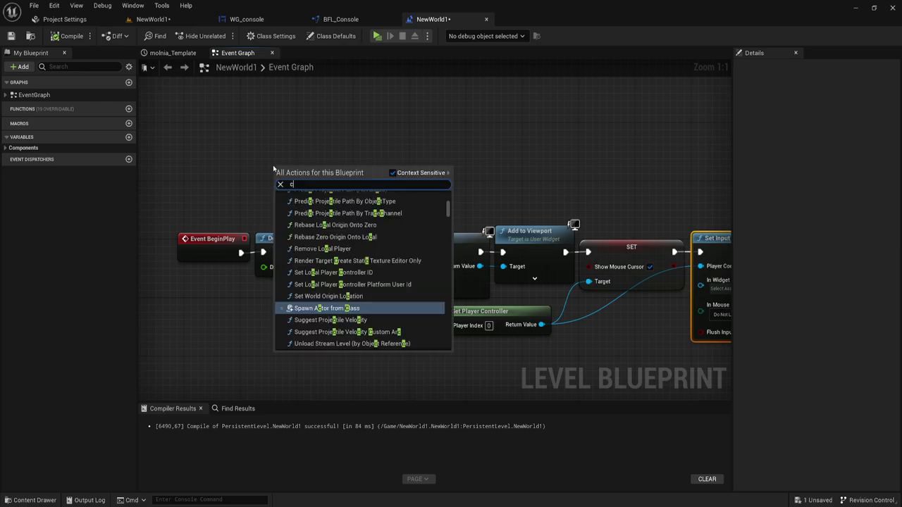
pyautogui.write('onsole')
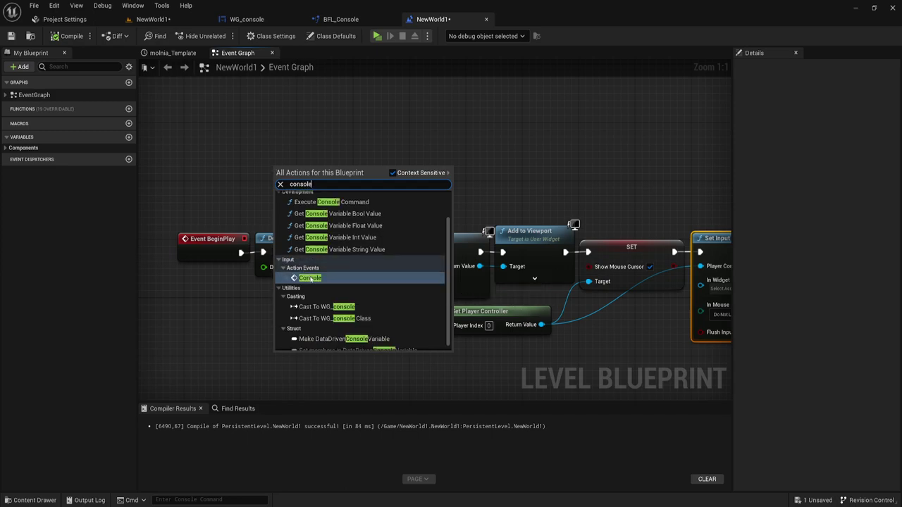
pyautogui.click(313, 279)
pyautogui.moveTo(345, 179); pyautogui.dragTo(369, 251)
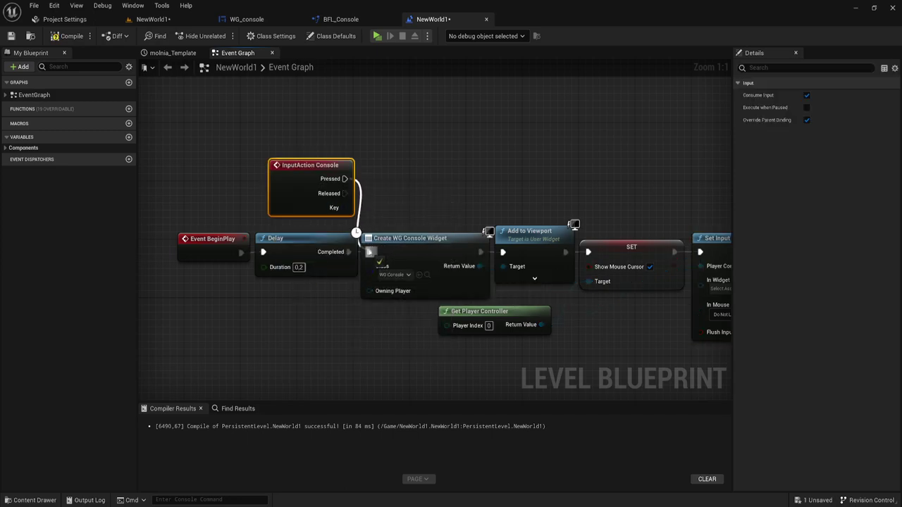
pyautogui.moveTo(301, 166); pyautogui.dragTo(287, 166)
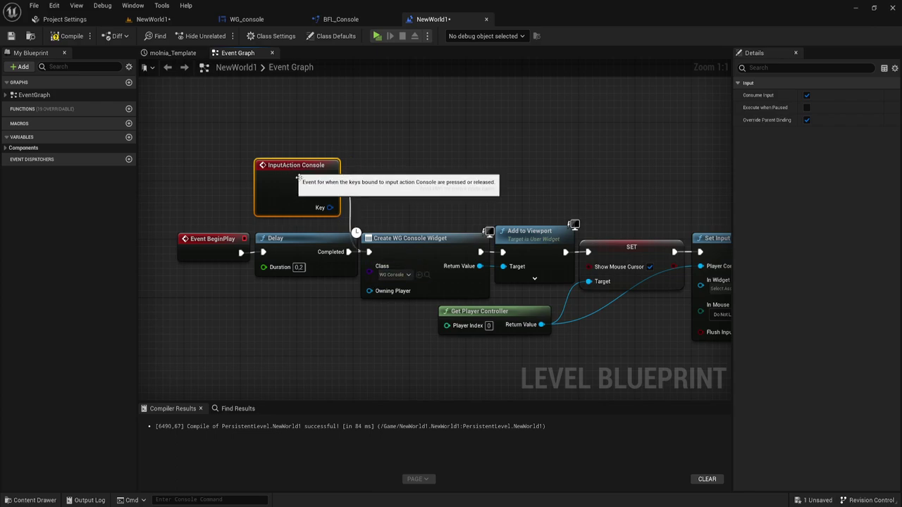
pyautogui.moveTo(441, 199)
pyautogui.mouseDown(button='right')
pyautogui.moveTo(372, 151)
pyautogui.moveTo(383, 164)
pyautogui.mouseUp(button='right')
pyautogui.rightClick(340, 162)
pyautogui.click(407, 145)
# Compile and save the Level Blueprint, then return to the NewWorld1 level editor
pyautogui.press('F7')
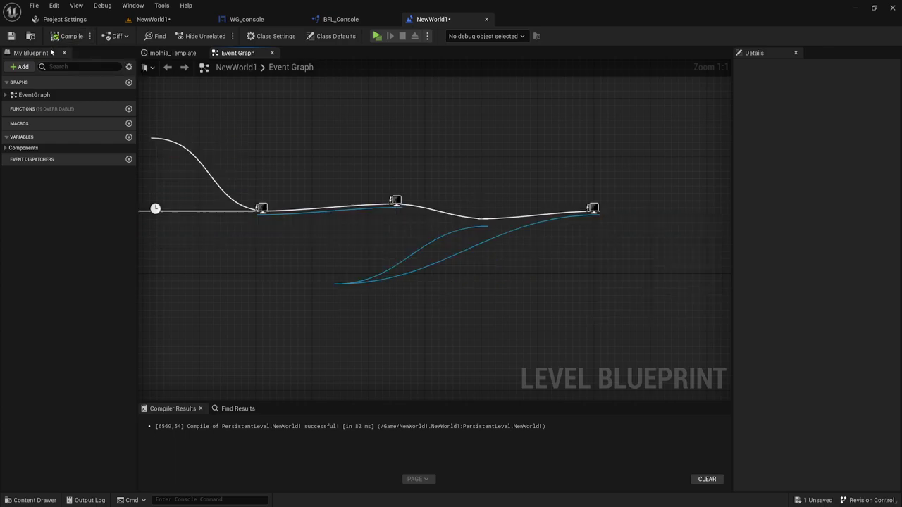
pyautogui.hotkey('ctrl', 's')
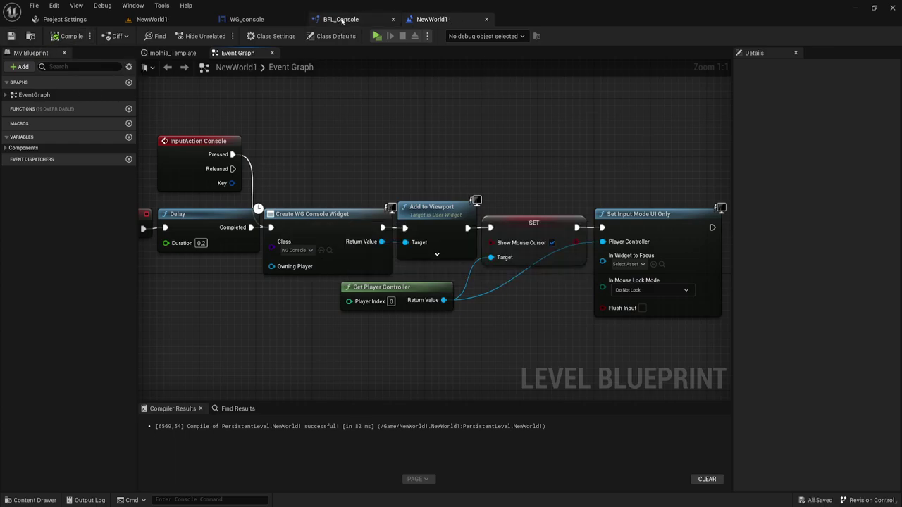
pyautogui.click(143, 19)
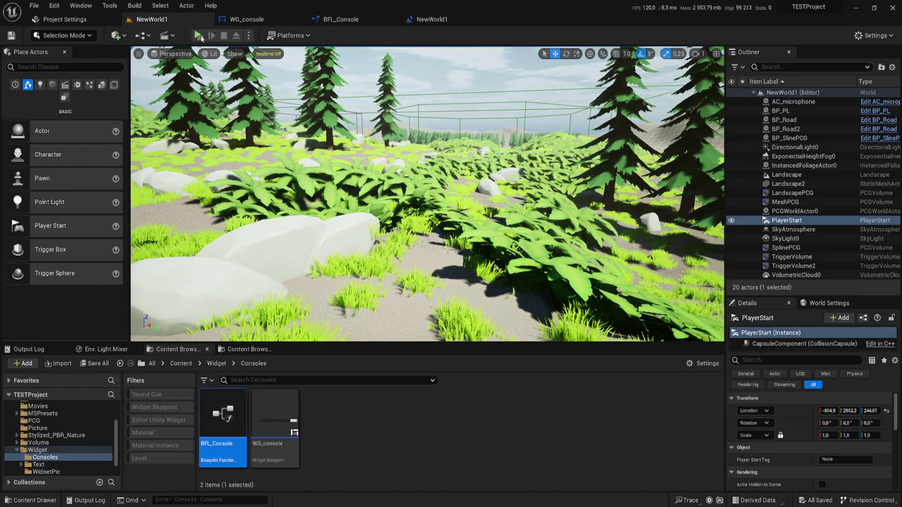
pyautogui.click(198, 35)
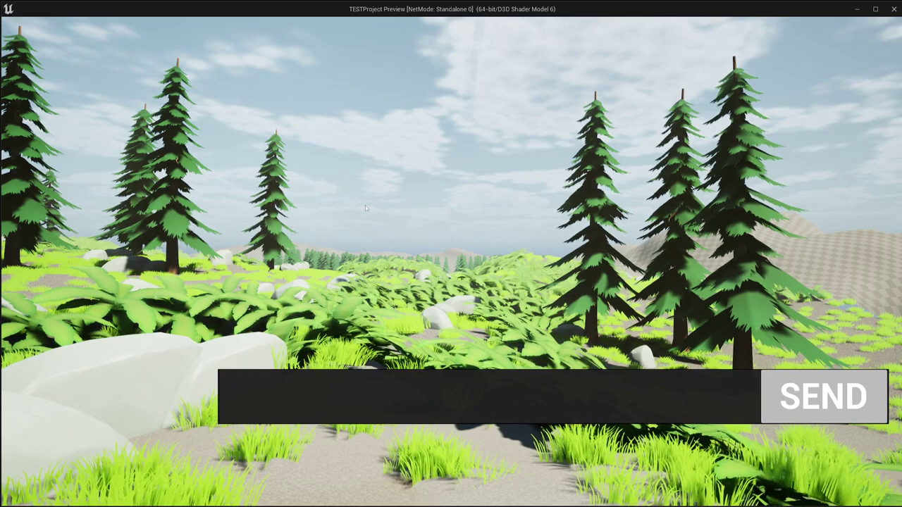
pyautogui.click(445, 403)
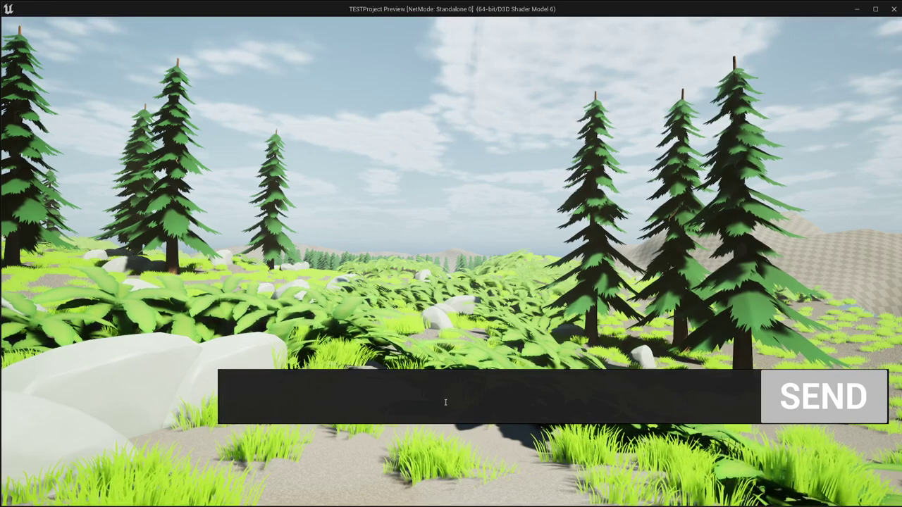
pyautogui.write('CC_fpsON')
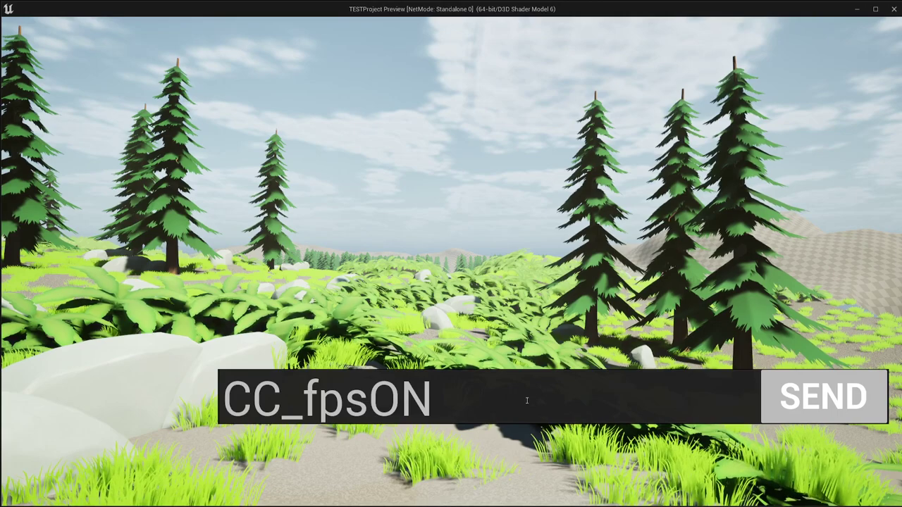
pyautogui.click(803, 402)
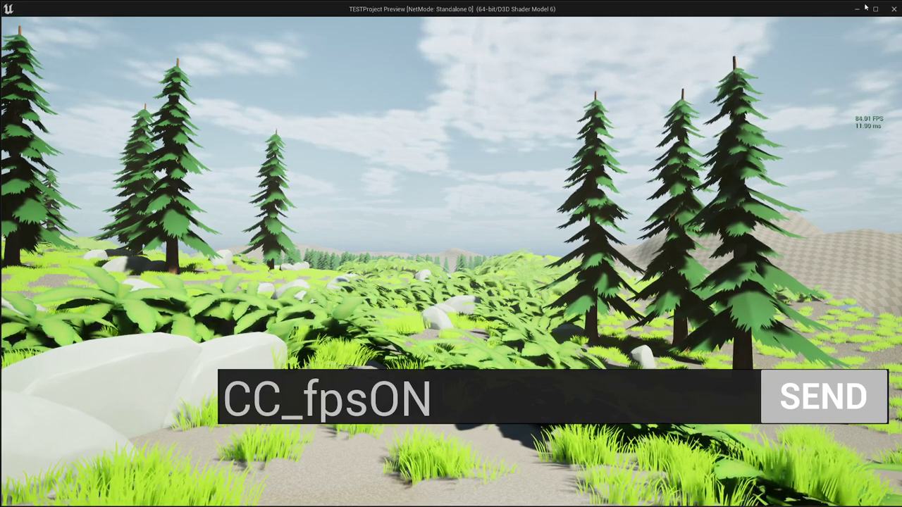
pyautogui.press('Escape')
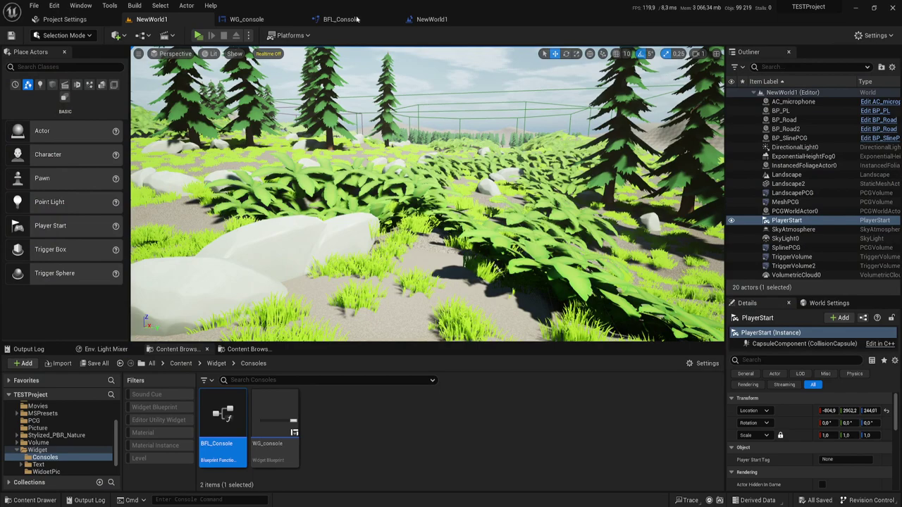
# Close the NewWorld1 Level Blueprint and select the FPS call in WG_console's Event Graph
pyautogui.click(426, 19)
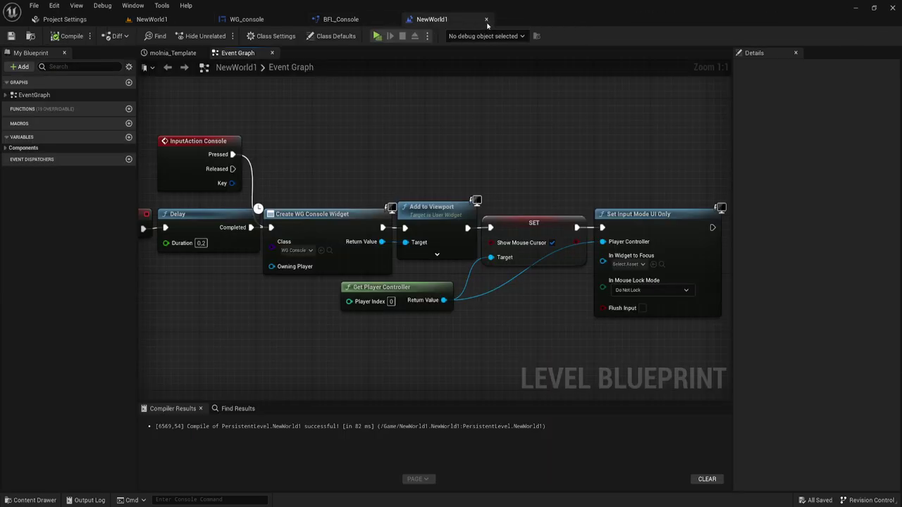
pyautogui.click(486, 19)
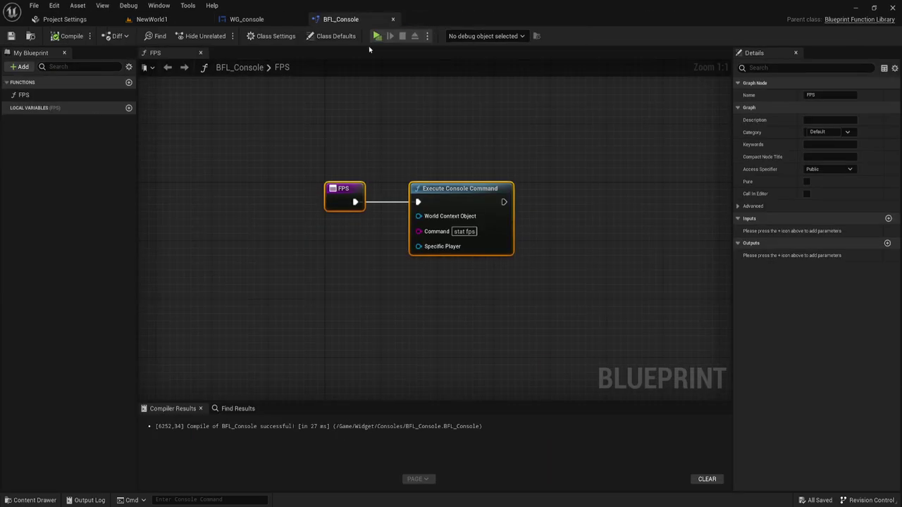
pyautogui.click(256, 20)
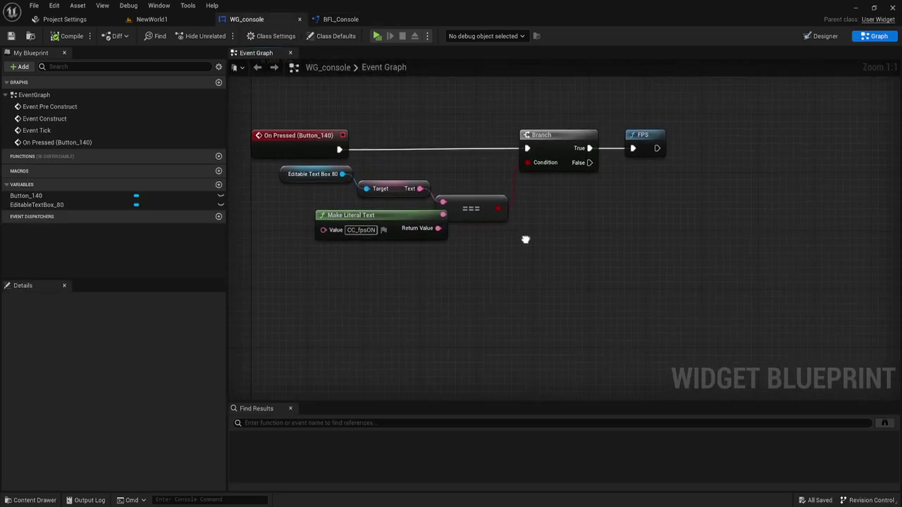
pyautogui.moveTo(615, 208); pyautogui.dragTo(704, 115)
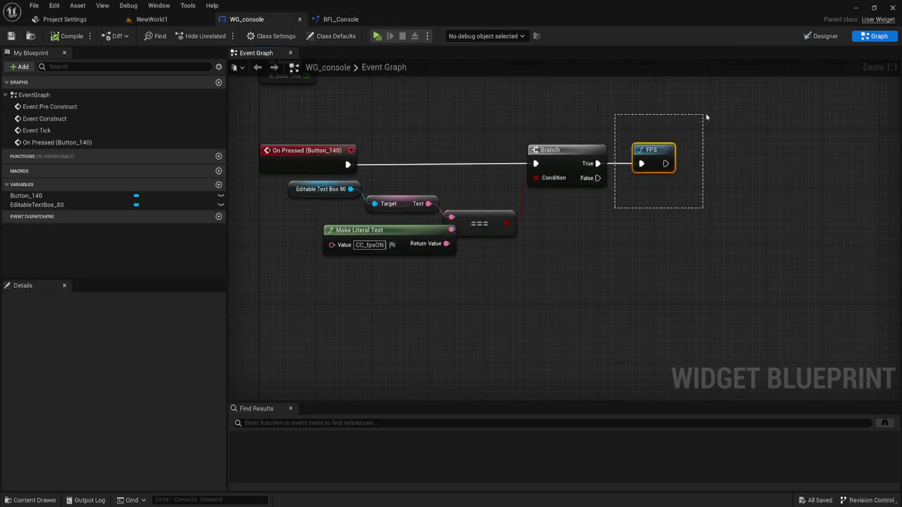
# In BFL_Console's FPS function, align the Execute Console Command node level with the entry
pyautogui.click(341, 19)
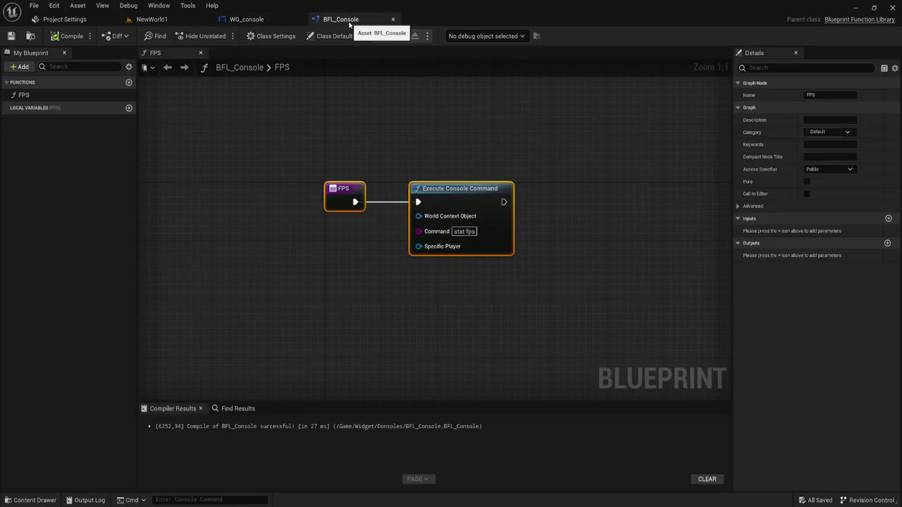
pyautogui.moveTo(350, 146); pyautogui.dragTo(515, 270)
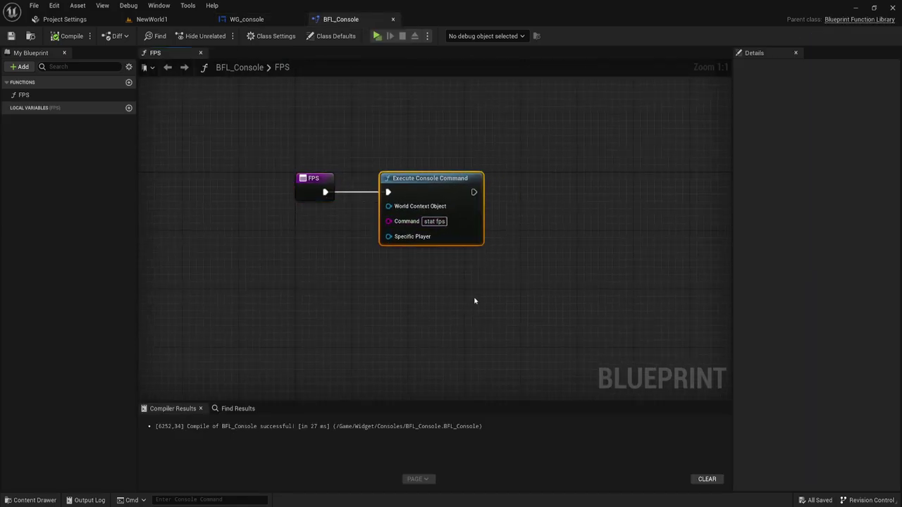
pyautogui.moveTo(394, 173); pyautogui.dragTo(394, 108)
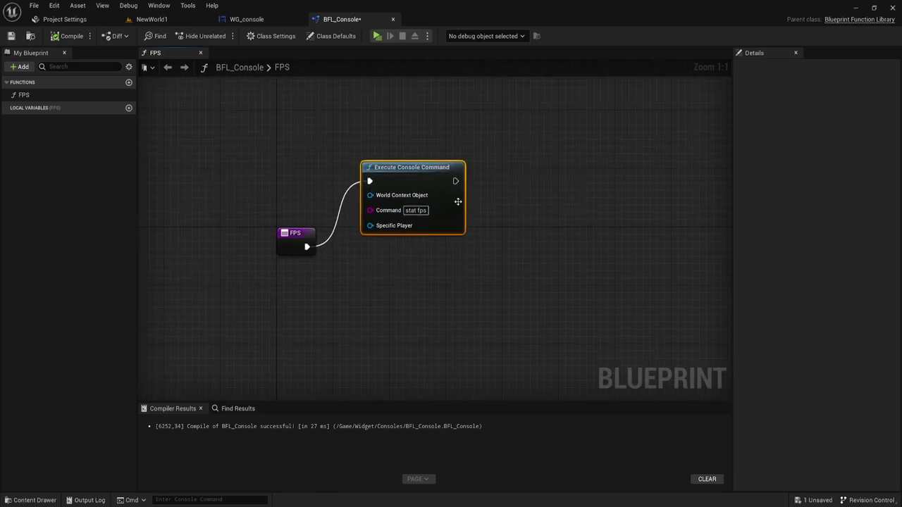
pyautogui.moveTo(458, 202); pyautogui.dragTo(451, 267)
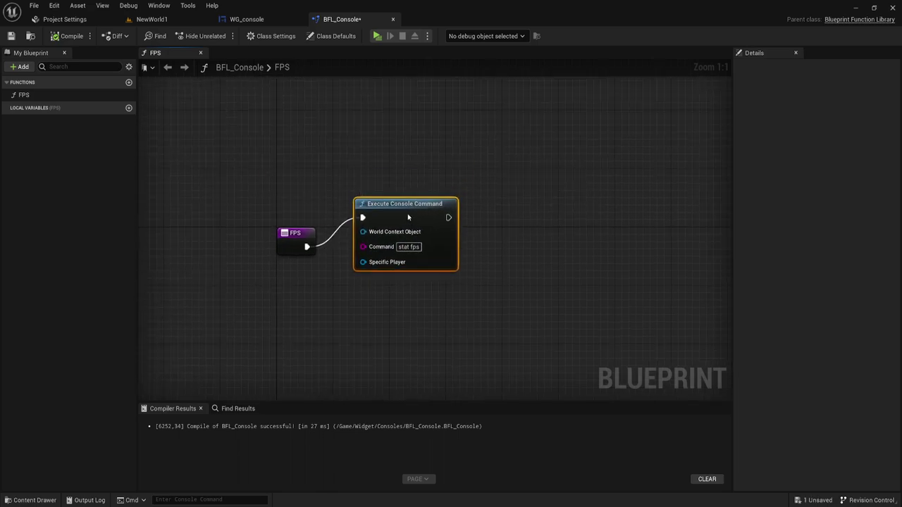
# Add a new BFL_Console function named Shadow
pyautogui.click(128, 83)
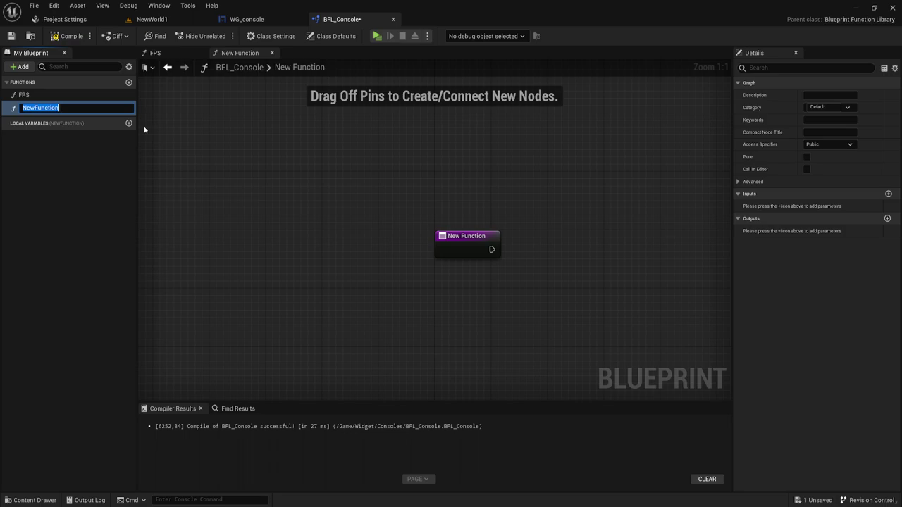
pyautogui.write('Sh')
pyautogui.write('adow')
pyautogui.press('Return')
# Have Shadow run Execute Console Command with an r.ShadowQuality command, then add a third function
pyautogui.moveTo(565, 261); pyautogui.dragTo(446, 246, button='right')
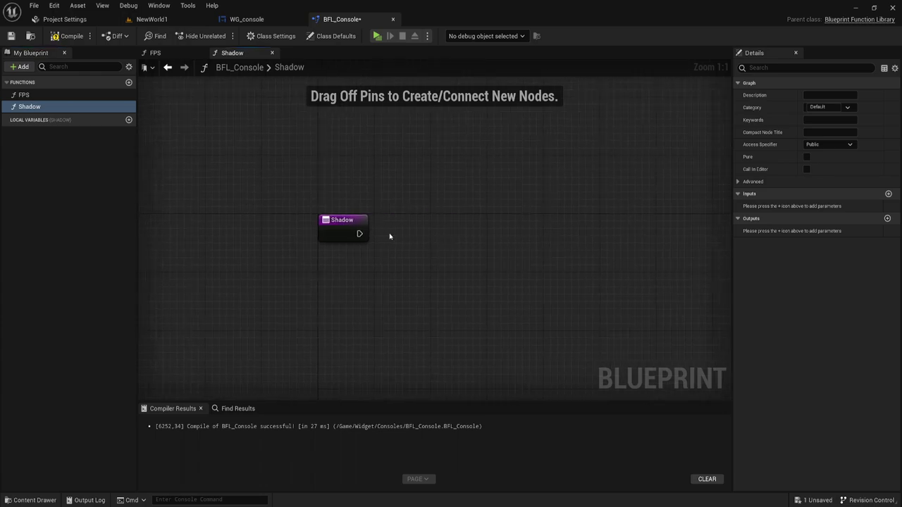
pyautogui.moveTo(356, 237); pyautogui.dragTo(412, 224)
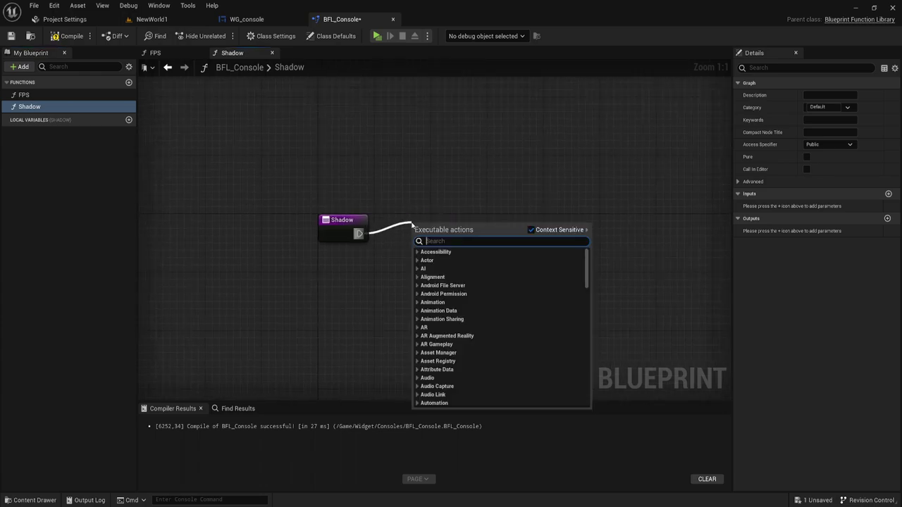
pyautogui.write('exe')
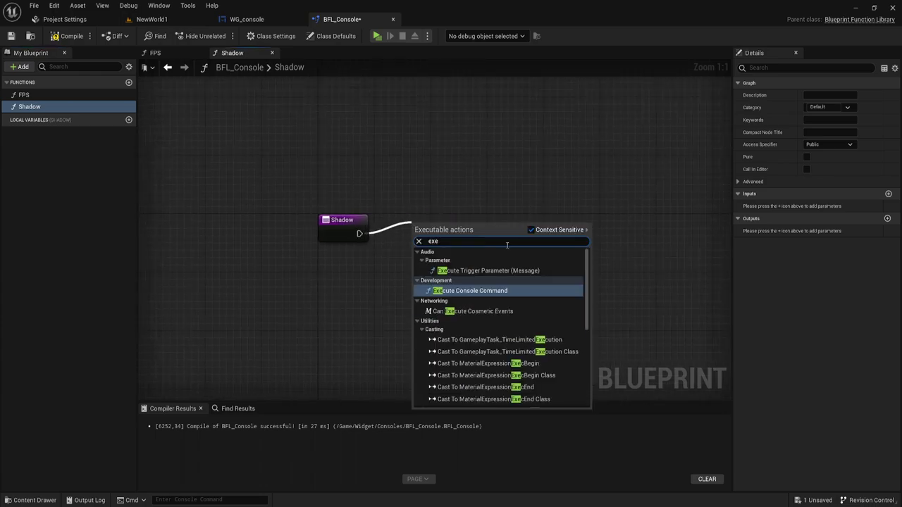
pyautogui.press('Return')
pyautogui.write('r.Shadow')
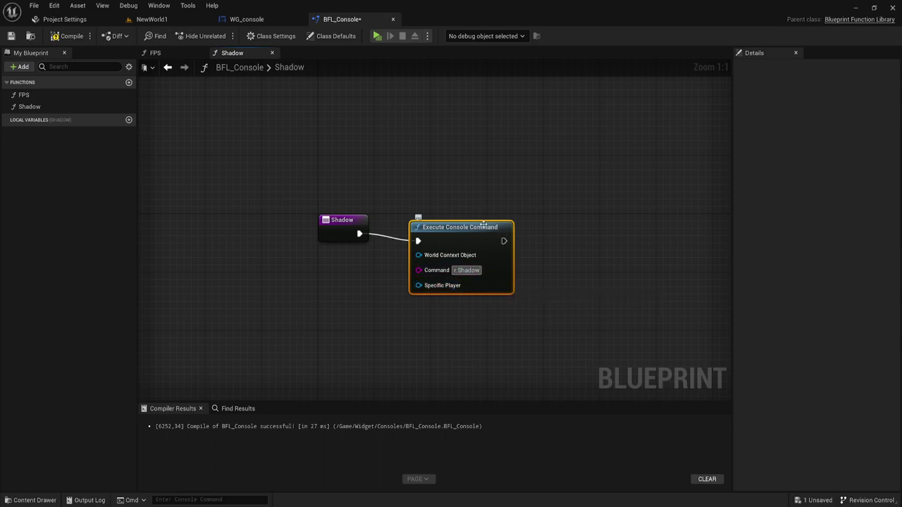
pyautogui.moveTo(465, 226); pyautogui.dragTo(444, 220)
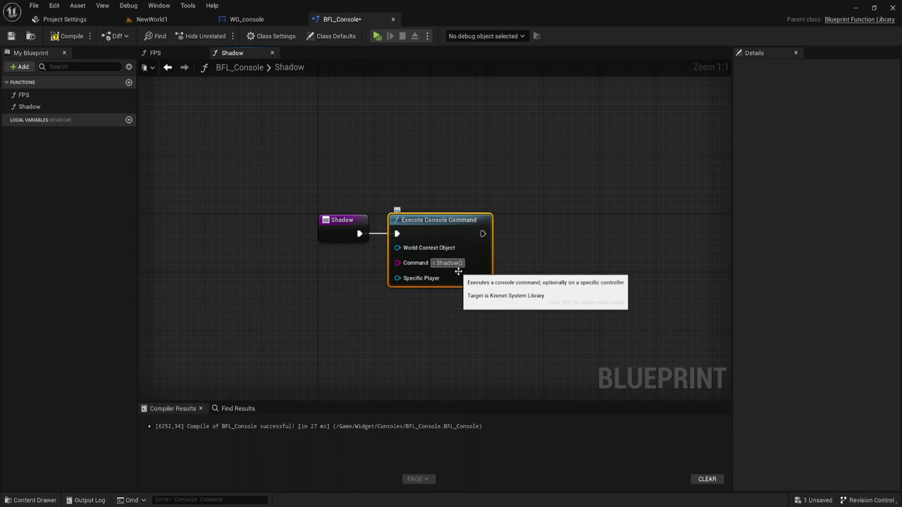
pyautogui.write('uality')
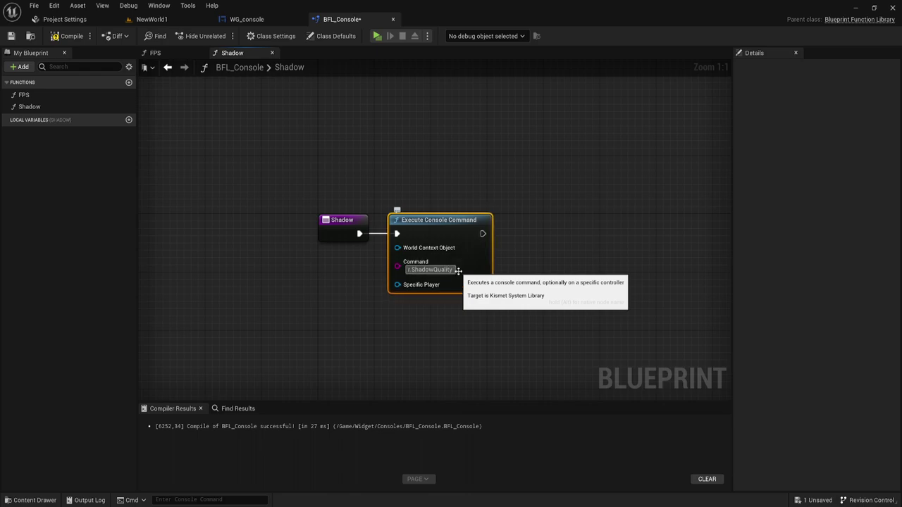
pyautogui.write(' 1')
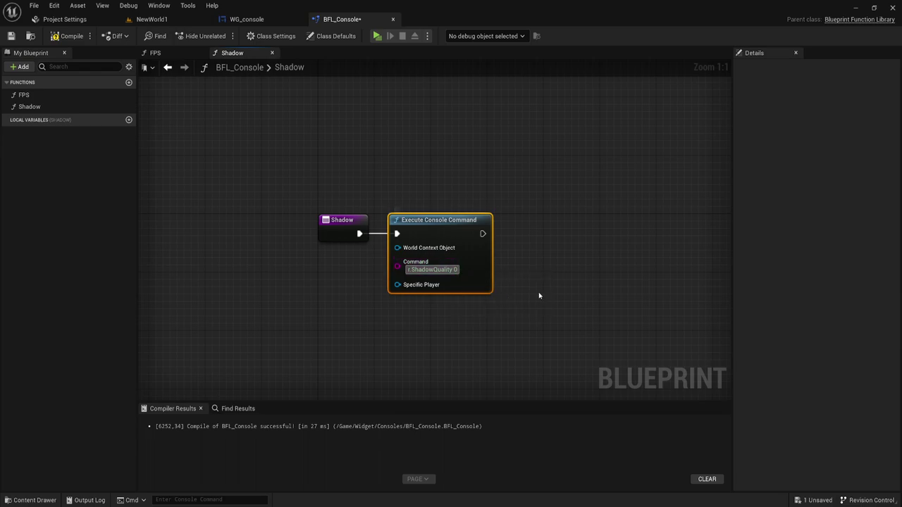
pyautogui.click(539, 278)
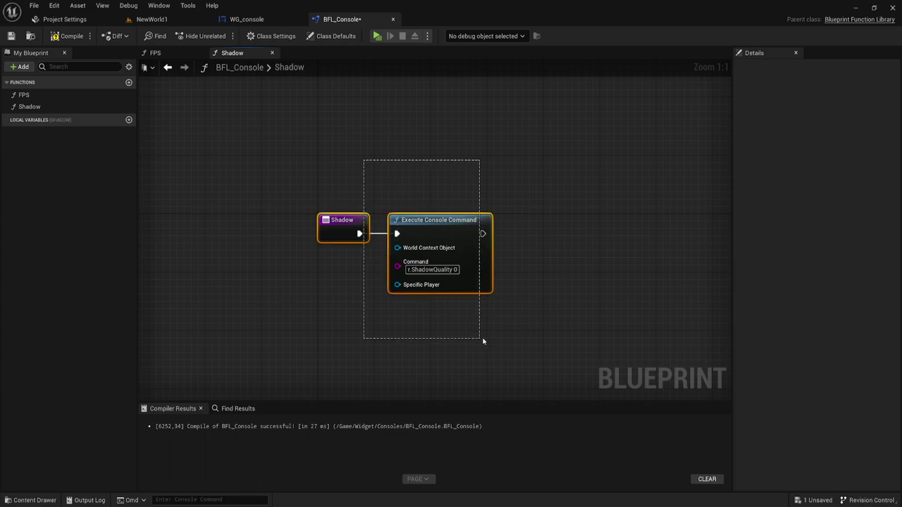
pyautogui.moveTo(364, 163); pyautogui.dragTo(479, 338)
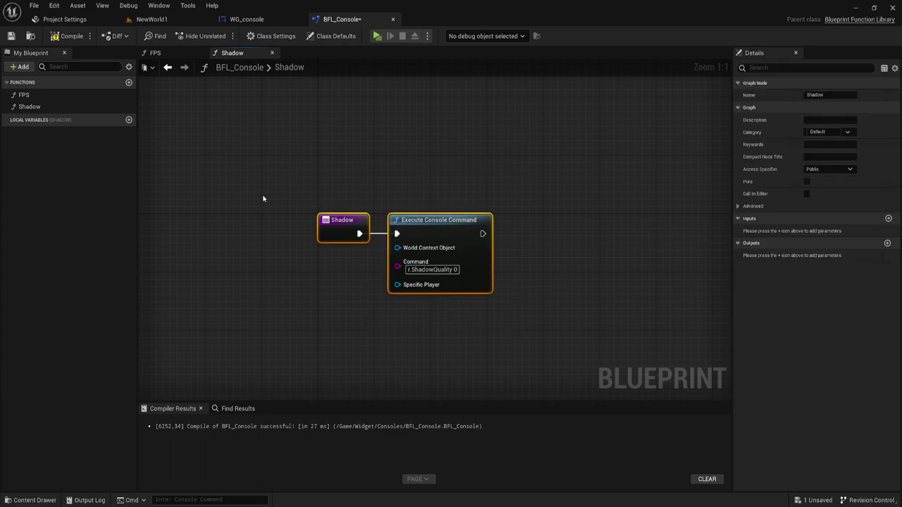
pyautogui.click(128, 82)
pyautogui.write('player stamina')
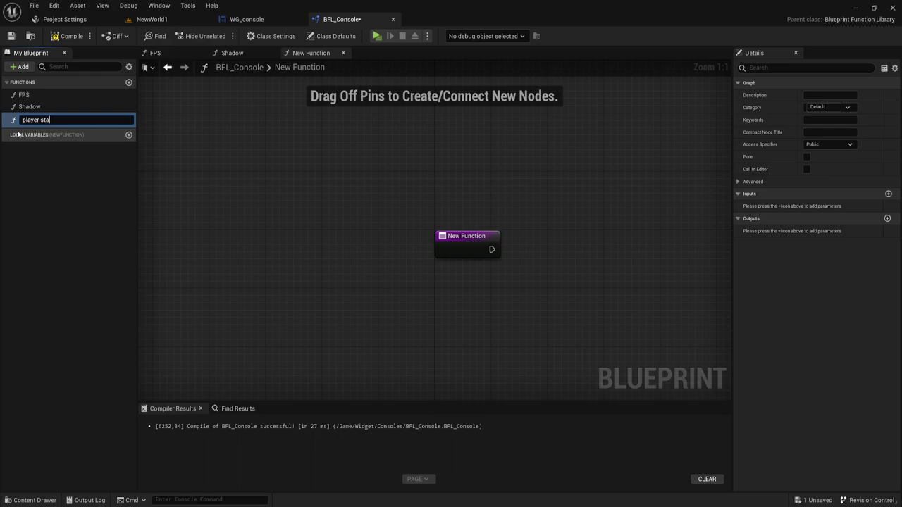
# Name the function player stamina and add a Cast To Throbber after its entry
pyautogui.press('Return')
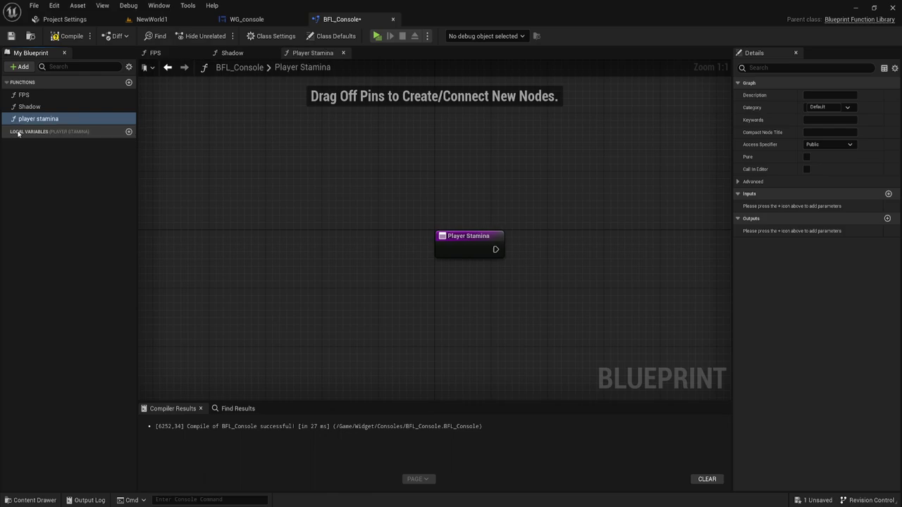
pyautogui.moveTo(526, 253); pyautogui.dragTo(317, 223, button='right')
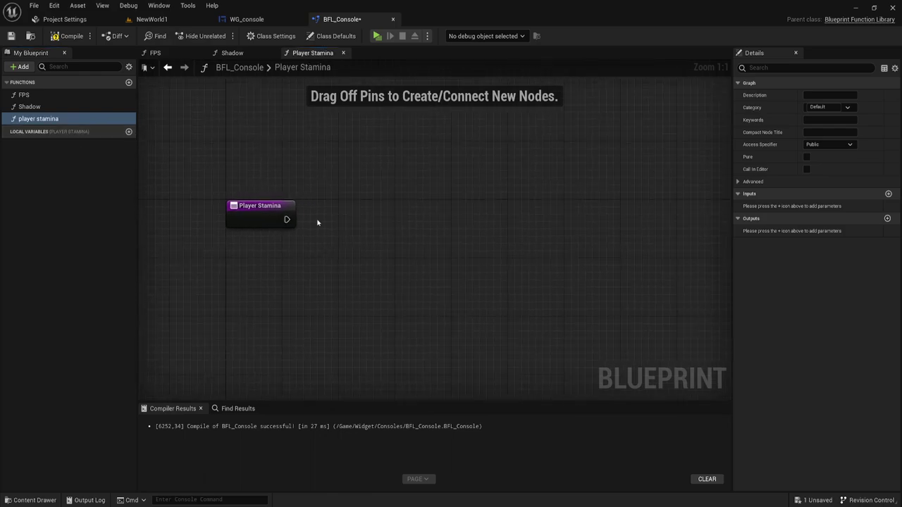
pyautogui.moveTo(287, 219); pyautogui.dragTo(313, 224)
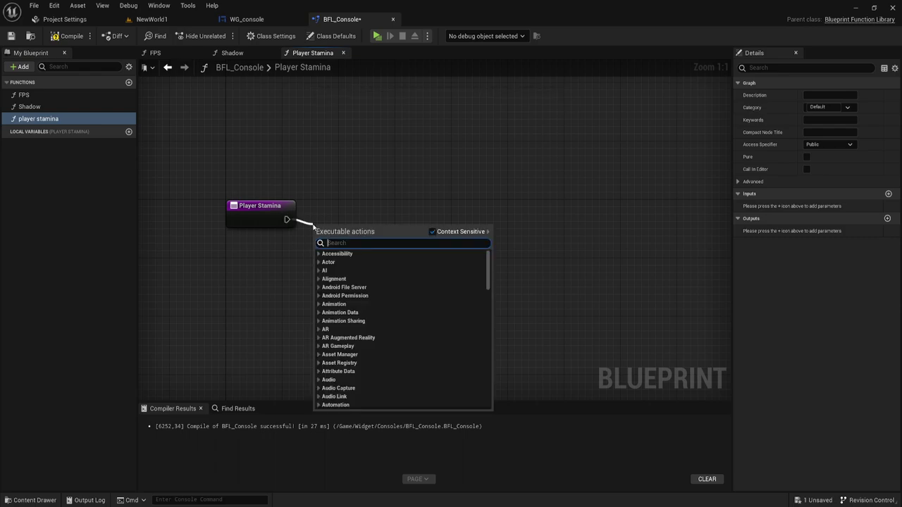
pyautogui.write('cast')
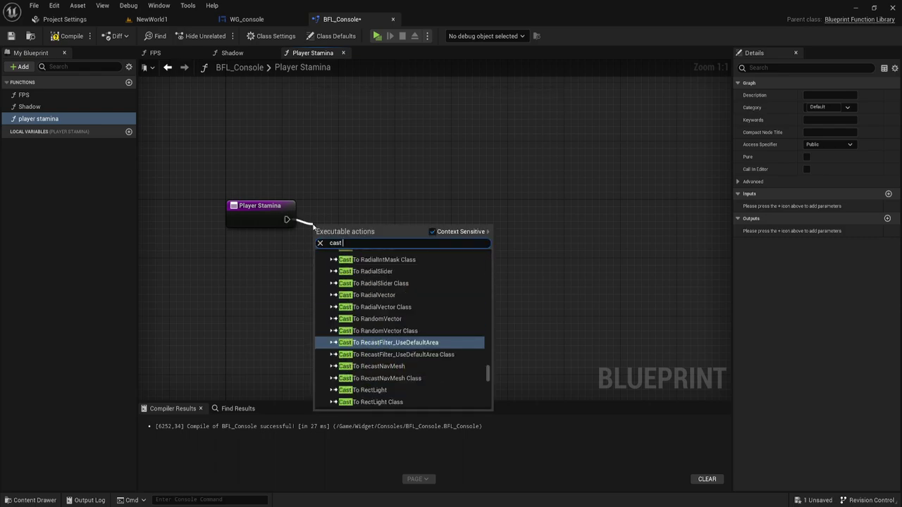
pyautogui.write(' to th')
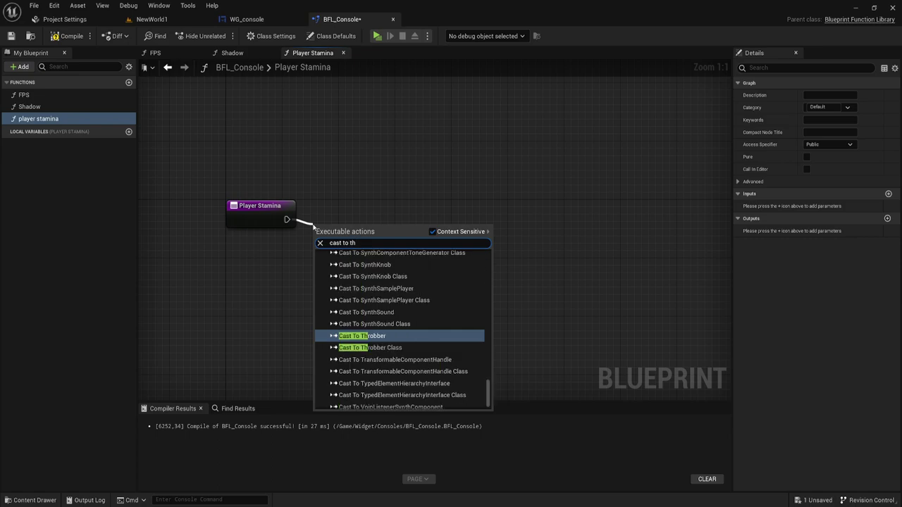
pyautogui.scroll(2, 345, 317)
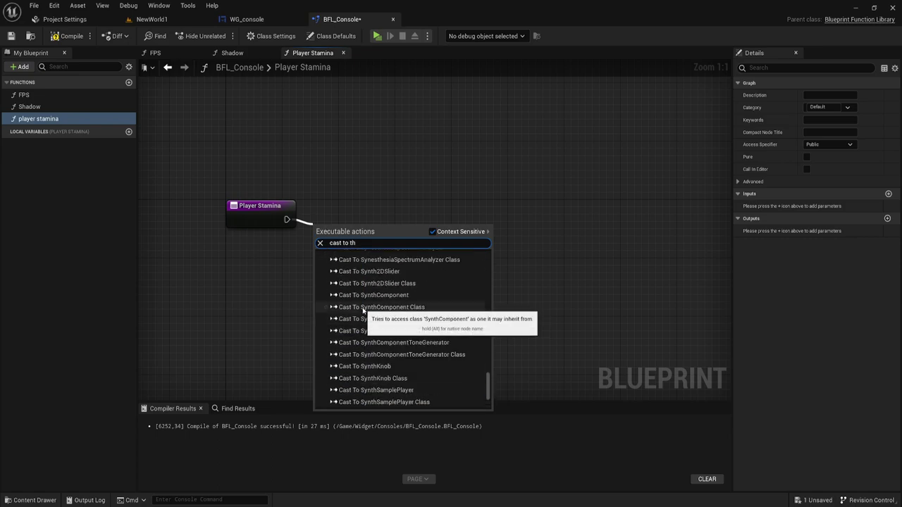
pyautogui.scroll(2, 349, 315)
pyautogui.scroll(2, 362, 310)
pyautogui.scroll(3, 363, 310)
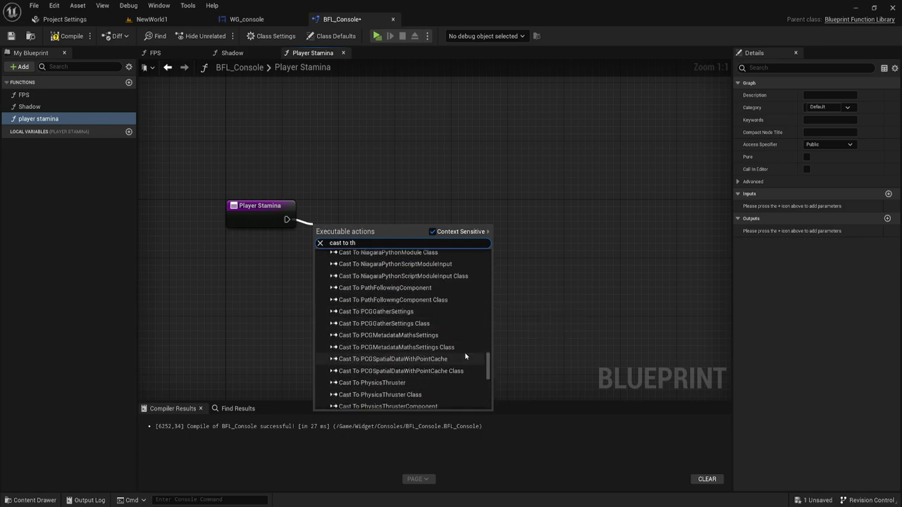
pyautogui.moveTo(495, 365)
pyautogui.mouseDown()
pyautogui.moveTo(491, 345)
pyautogui.moveTo(503, 430)
pyautogui.mouseUp()
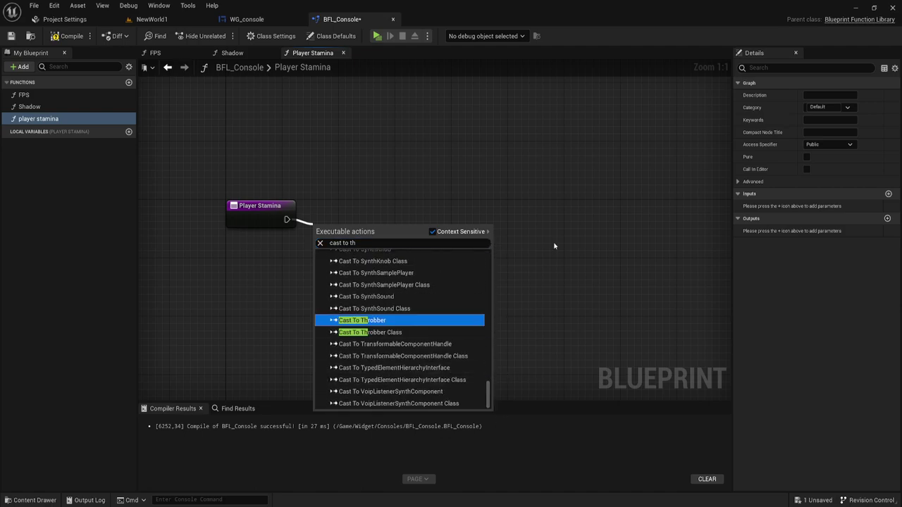
pyautogui.click(359, 320)
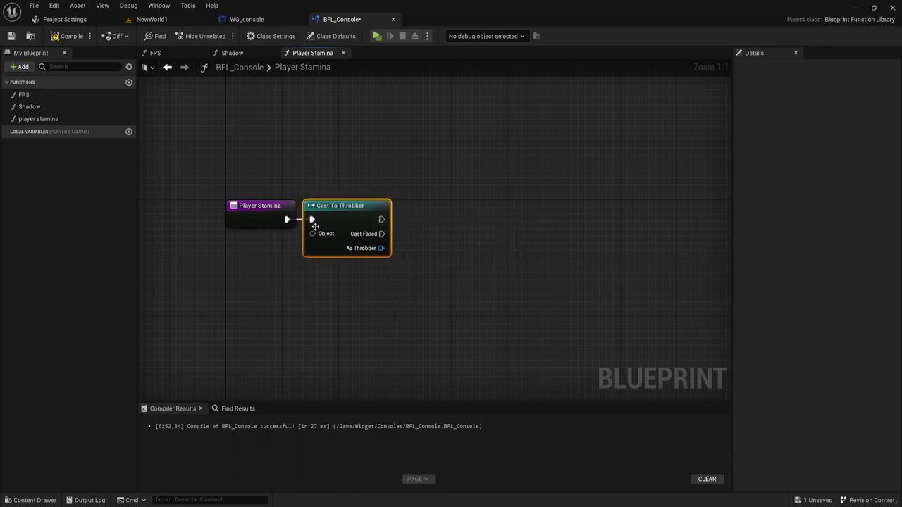
# Feed Get Player Character into the cast's Object input and compile the library
pyautogui.moveTo(312, 234); pyautogui.dragTo(250, 266)
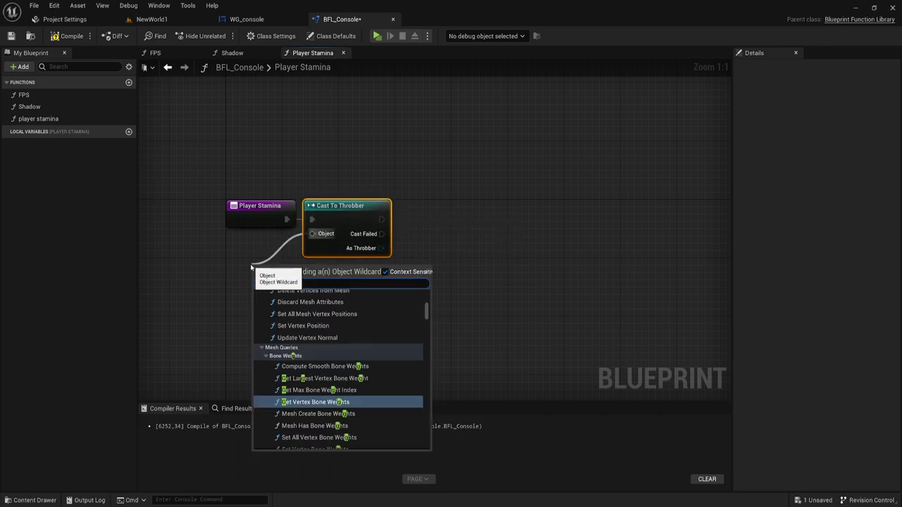
pyautogui.write('get pla')
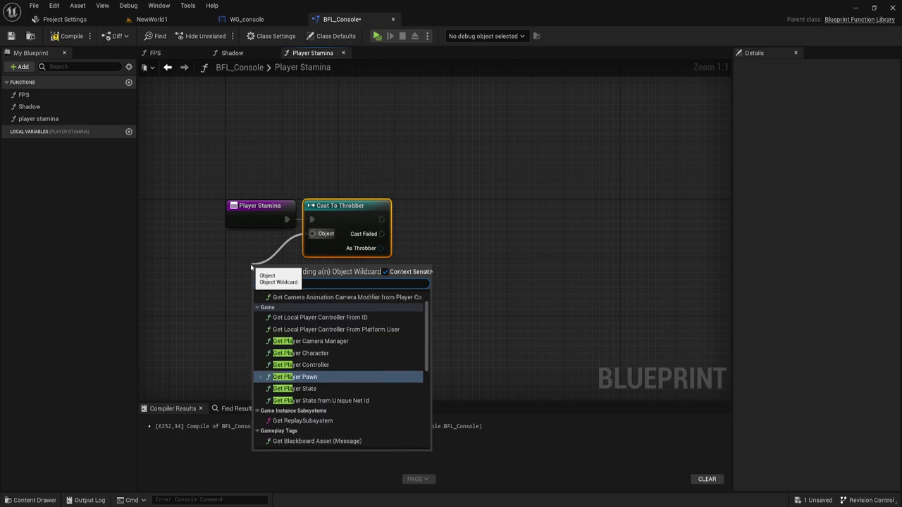
pyautogui.click(305, 353)
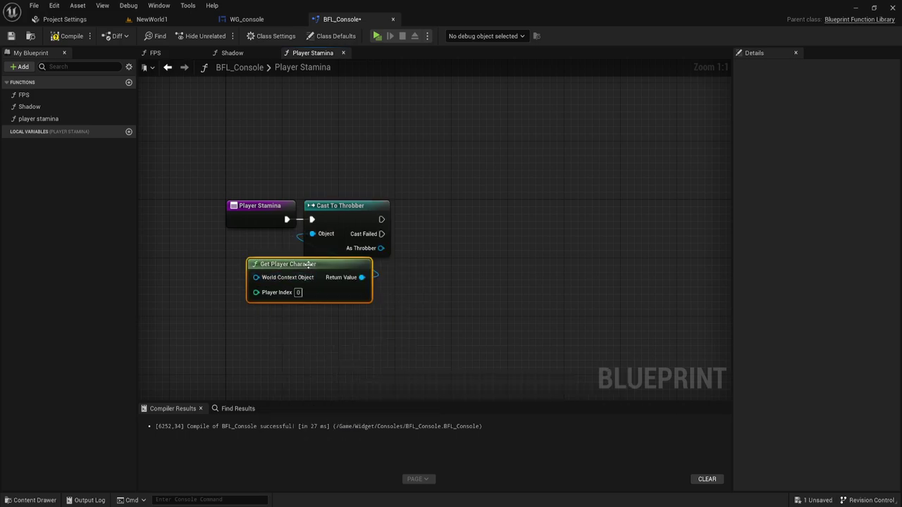
pyautogui.moveTo(452, 248); pyautogui.dragTo(378, 264, button='right')
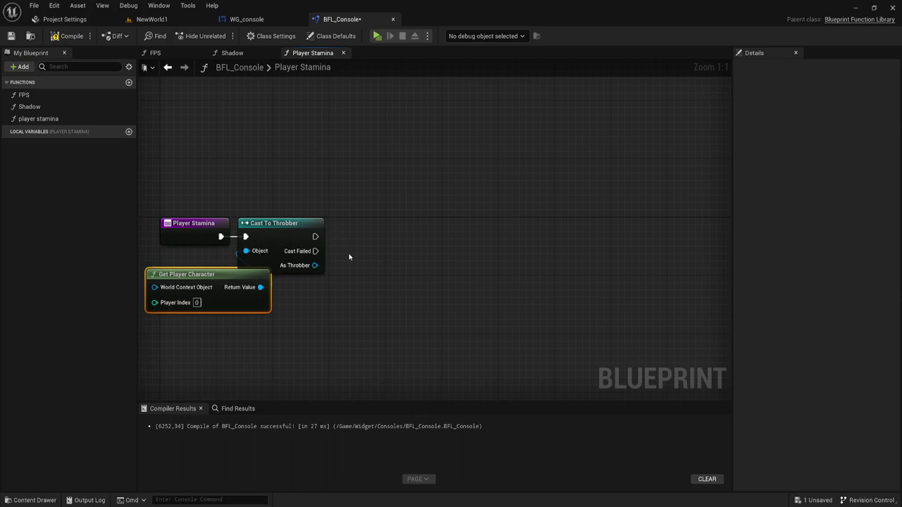
pyautogui.click(66, 35)
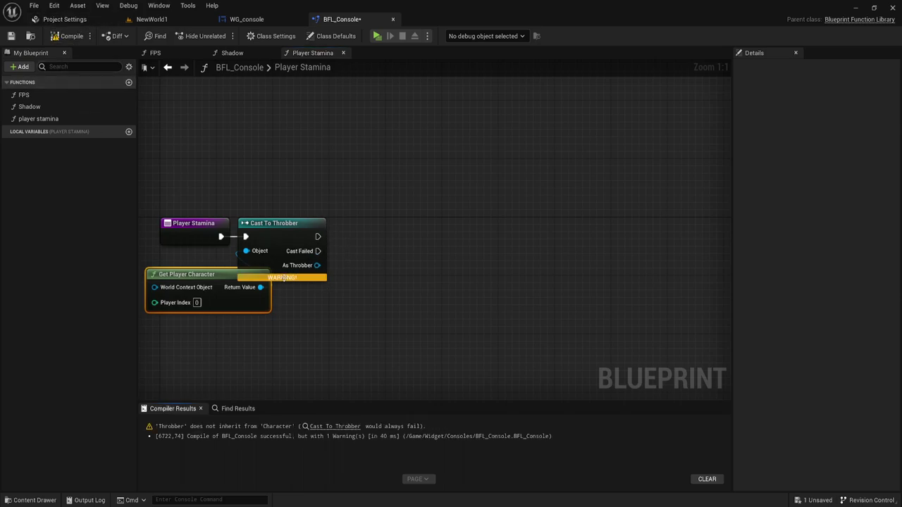
# Delete the Cast To Throbber and Get Player Character nodes from Player Stamina
pyautogui.moveTo(283, 278); pyautogui.dragTo(332, 276, button='right')
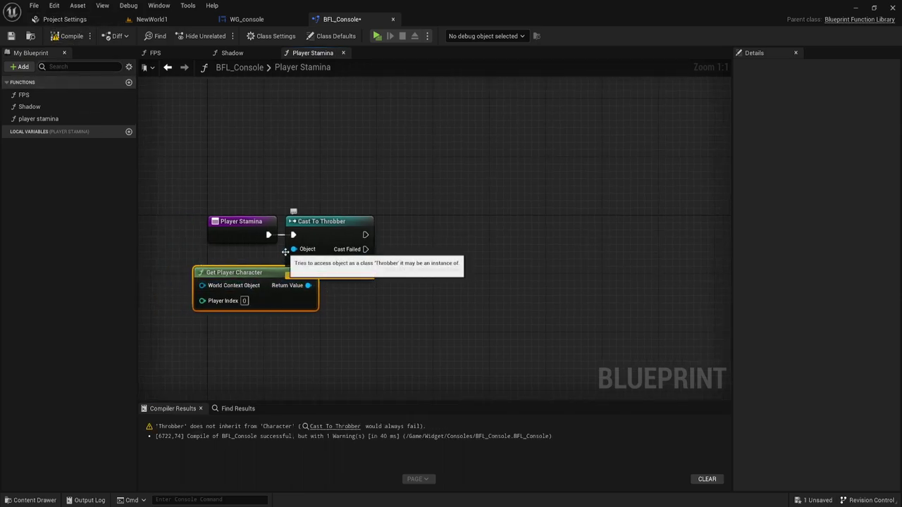
pyautogui.moveTo(317, 188); pyautogui.dragTo(331, 325)
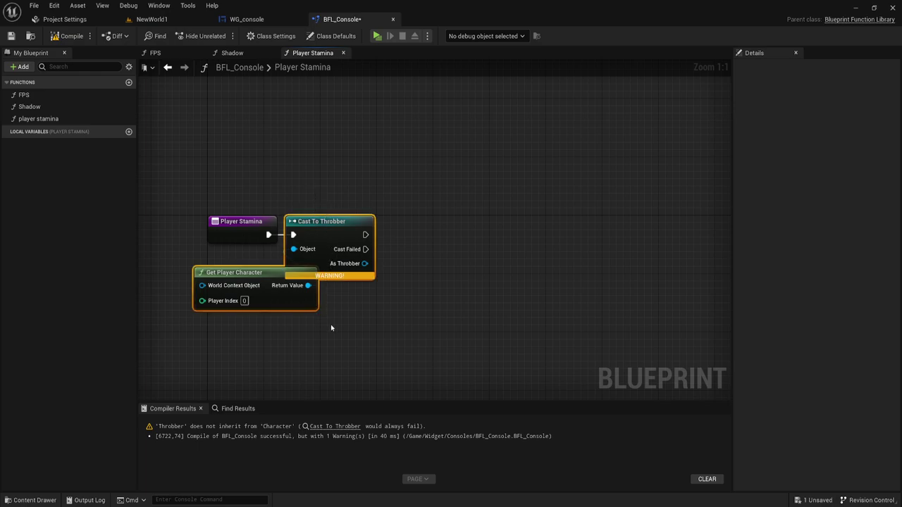
pyautogui.press('Delete')
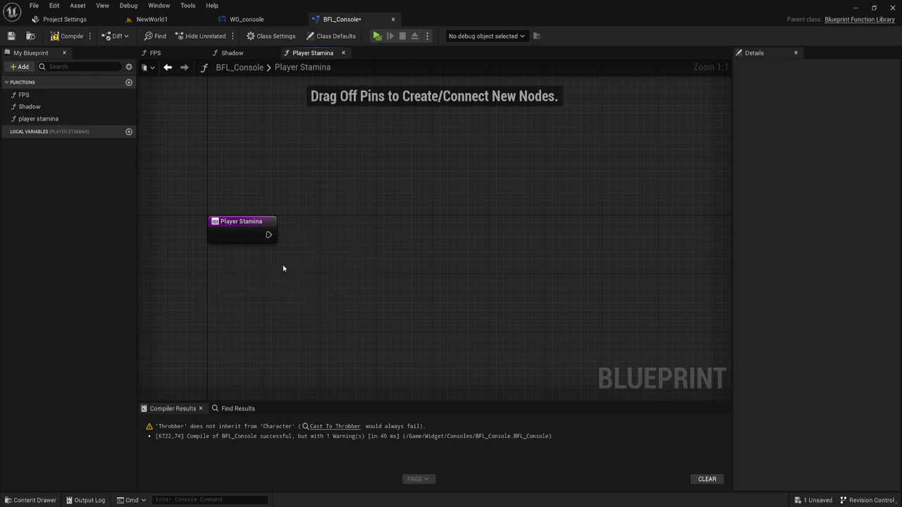
# Add a Get Player Controller node, remove it again, and recompile BFL_Console without warnings
pyautogui.moveTo(333, 202)
pyautogui.mouseDown(button='right')
pyautogui.moveTo(309, 234)
pyautogui.moveTo(289, 238)
pyautogui.mouseUp(button='right')
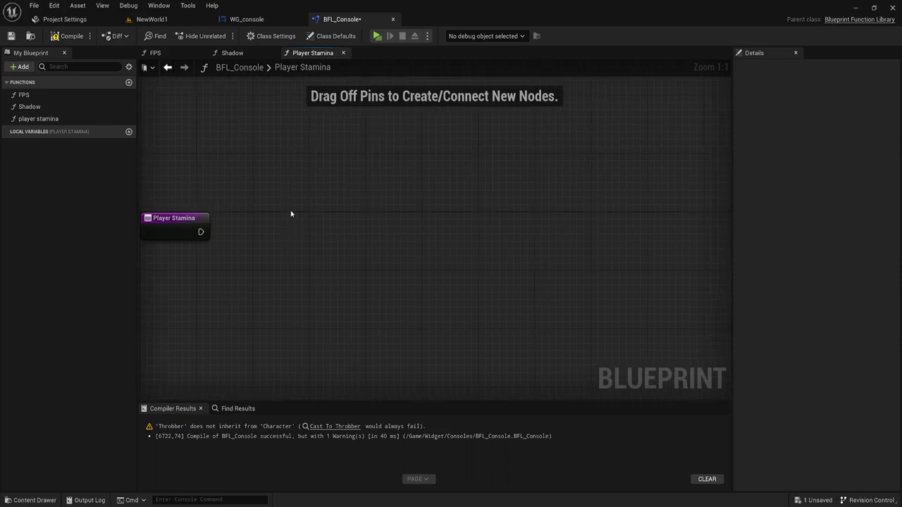
pyautogui.moveTo(232, 250); pyautogui.dragTo(278, 222, button='right')
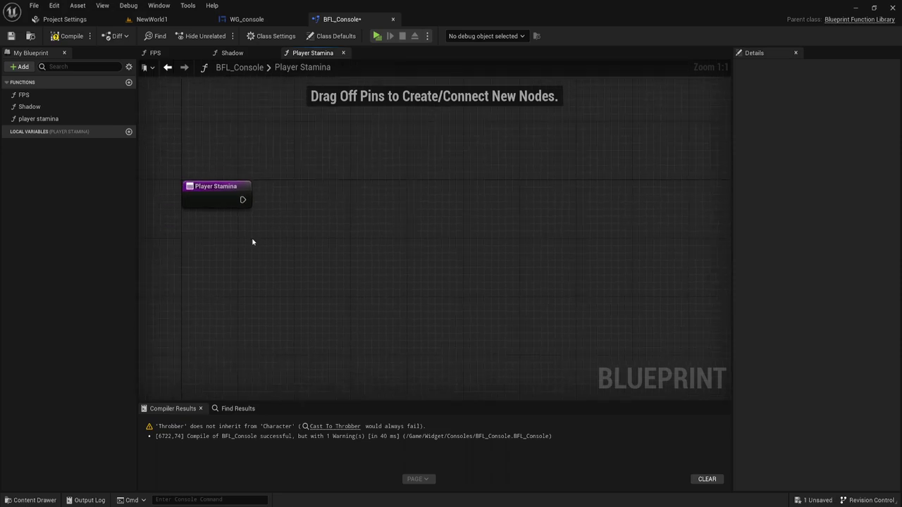
pyautogui.rightClick(252, 242)
pyautogui.write('get')
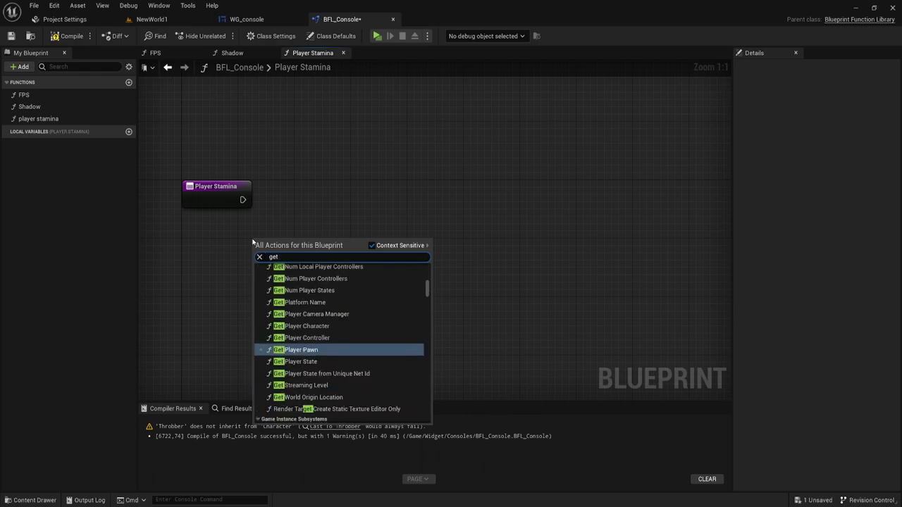
pyautogui.click(302, 337)
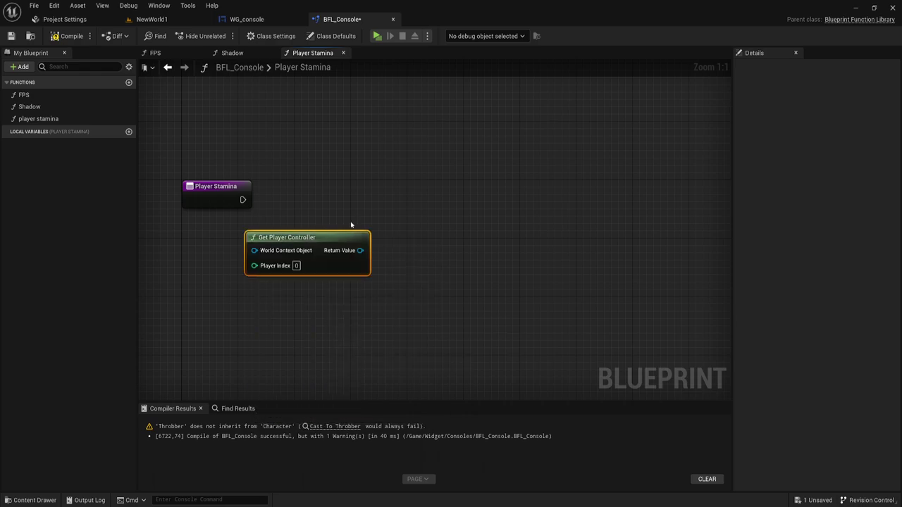
pyautogui.moveTo(308, 236); pyautogui.dragTo(221, 258)
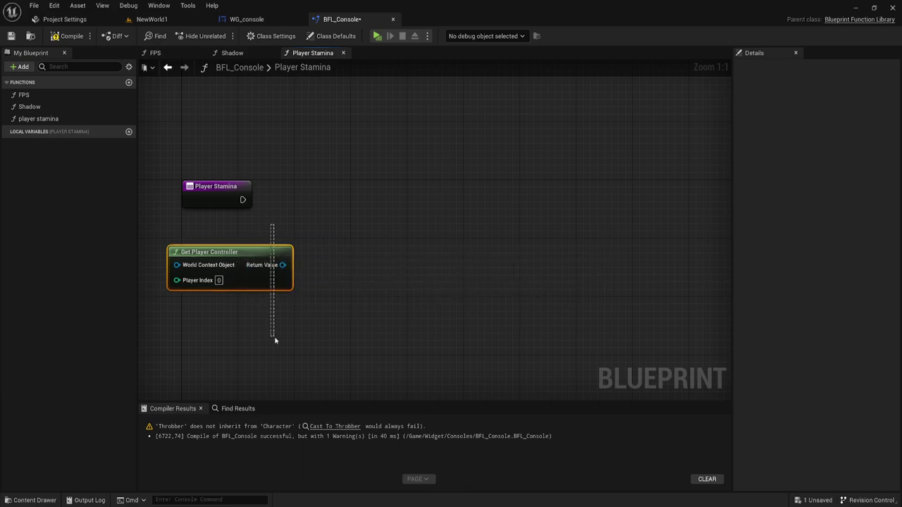
pyautogui.press('Delete')
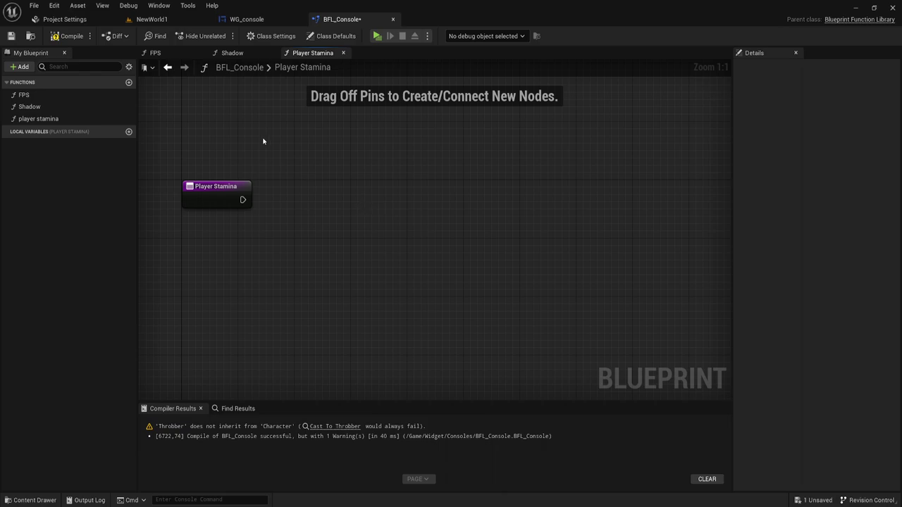
pyautogui.click(70, 44)
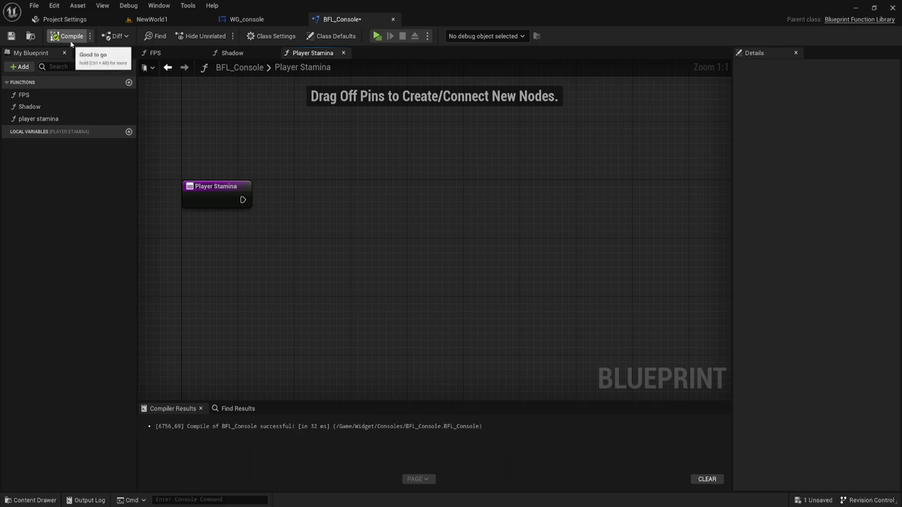
# In WG_console's Event Graph, duplicate the Branch and connect the first Branch's False output to it
pyautogui.click(245, 24)
pyautogui.moveTo(554, 261); pyautogui.dragTo(528, 208, button='right')
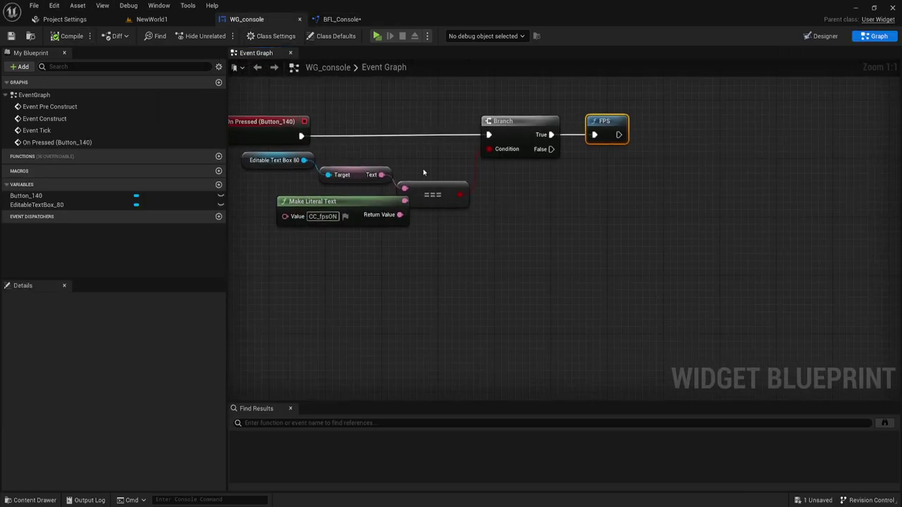
pyautogui.moveTo(243, 248); pyautogui.dragTo(469, 190)
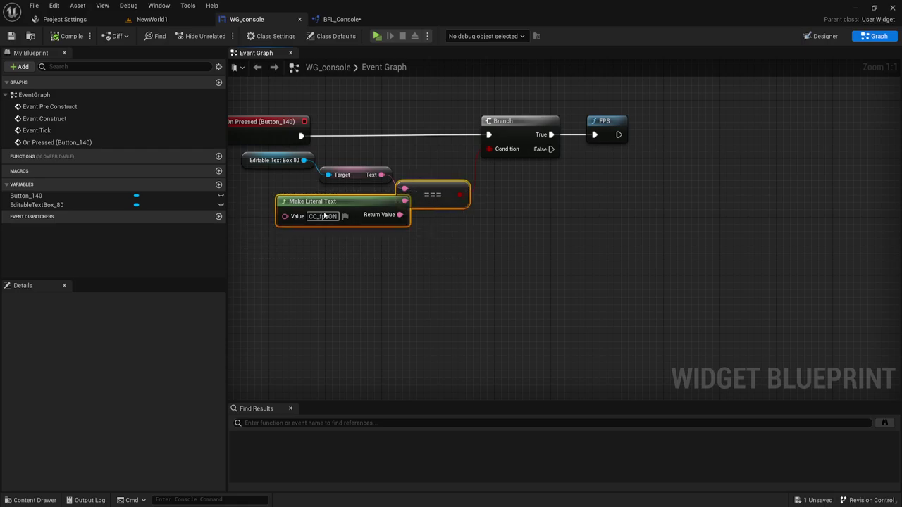
pyautogui.moveTo(436, 276); pyautogui.dragTo(627, 205, button='right')
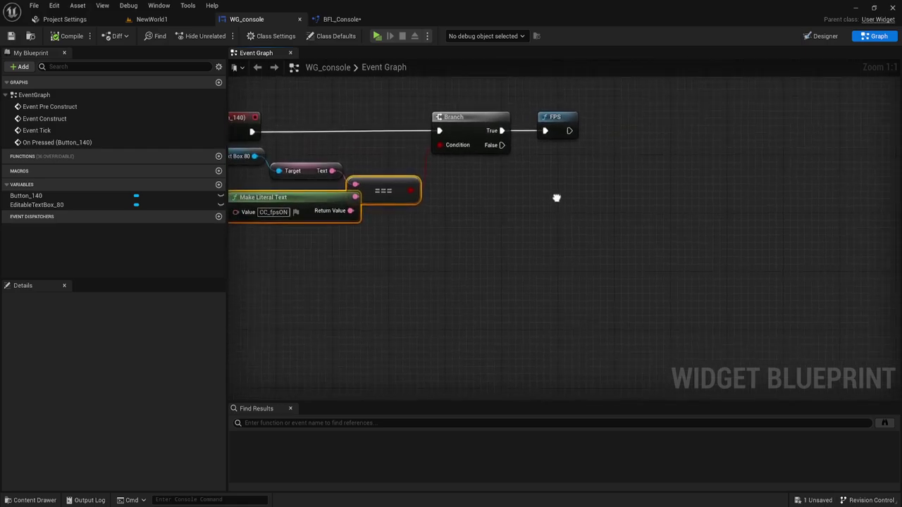
pyautogui.moveTo(539, 193); pyautogui.dragTo(554, 101)
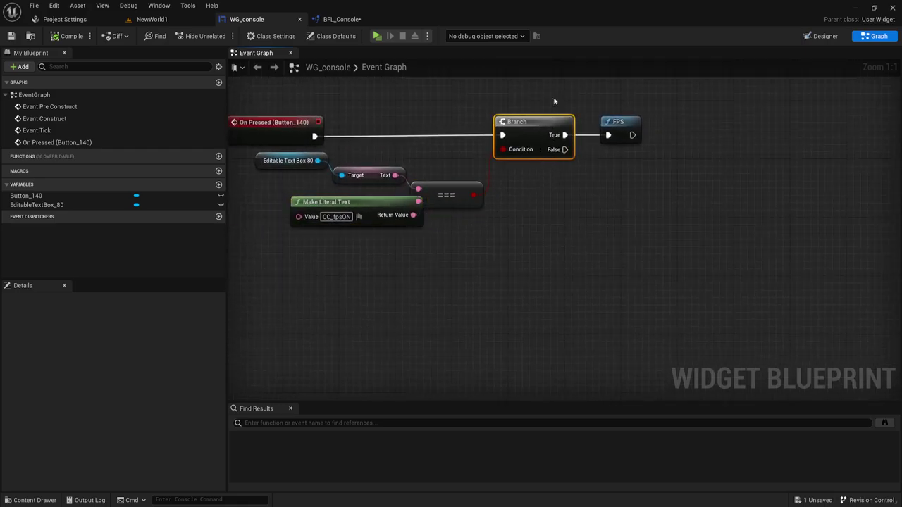
pyautogui.hotkey('ctrl', 'c')
pyautogui.hotkey('ctrl', 'v')
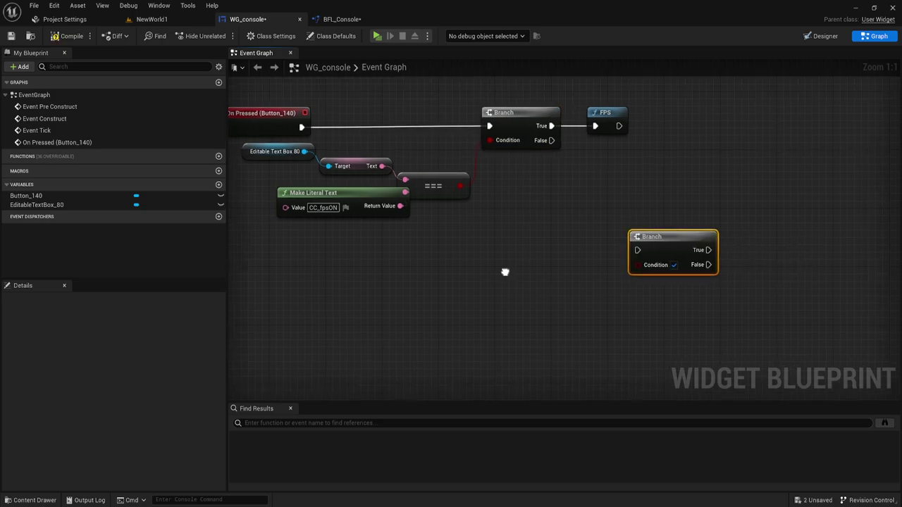
pyautogui.moveTo(503, 272); pyautogui.dragTo(369, 98, button='right')
pyautogui.moveTo(372, 97)
pyautogui.mouseDown()
pyautogui.moveTo(459, 206)
pyautogui.moveTo(586, 263)
pyautogui.mouseUp()
pyautogui.moveTo(437, 260)
pyautogui.mouseDown(button='right')
pyautogui.moveTo(538, 187)
pyautogui.moveTo(552, 293)
pyautogui.mouseUp(button='right')
# Position the new Branch and place an EditableTextBox_80 reference in empty graph space
pyautogui.moveTo(532, 258); pyautogui.dragTo(543, 210, button='right')
pyautogui.moveTo(574, 141); pyautogui.dragTo(727, 355)
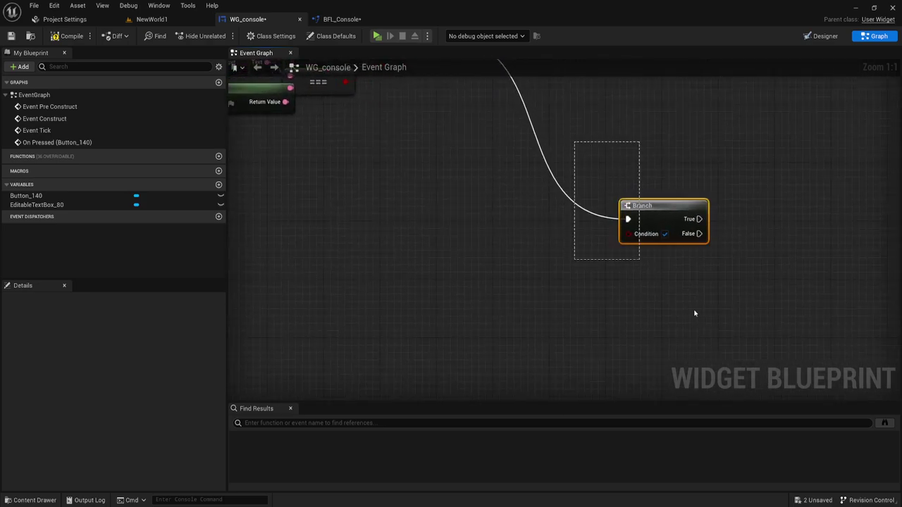
pyautogui.moveTo(449, 282)
pyautogui.mouseDown(button='right')
pyautogui.moveTo(434, 355)
pyautogui.moveTo(465, 272)
pyautogui.mouseUp(button='right')
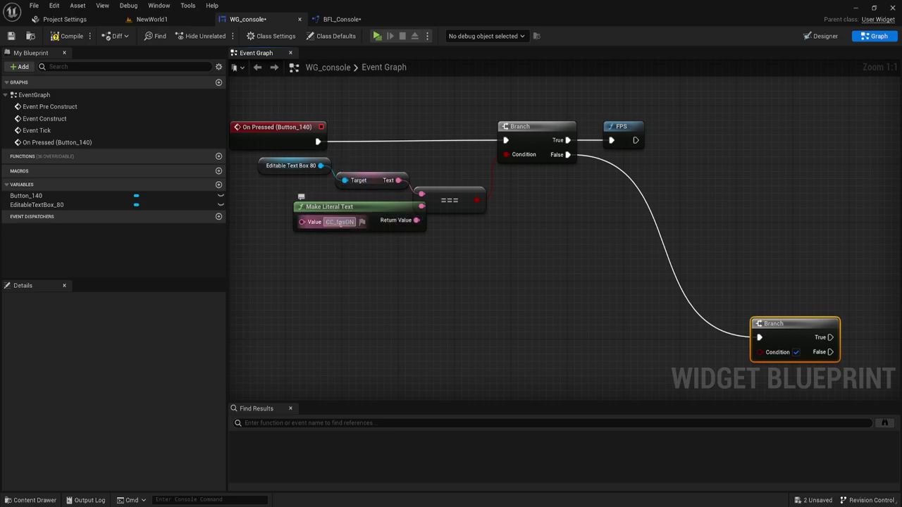
pyautogui.moveTo(576, 292); pyautogui.dragTo(414, 215, button='right')
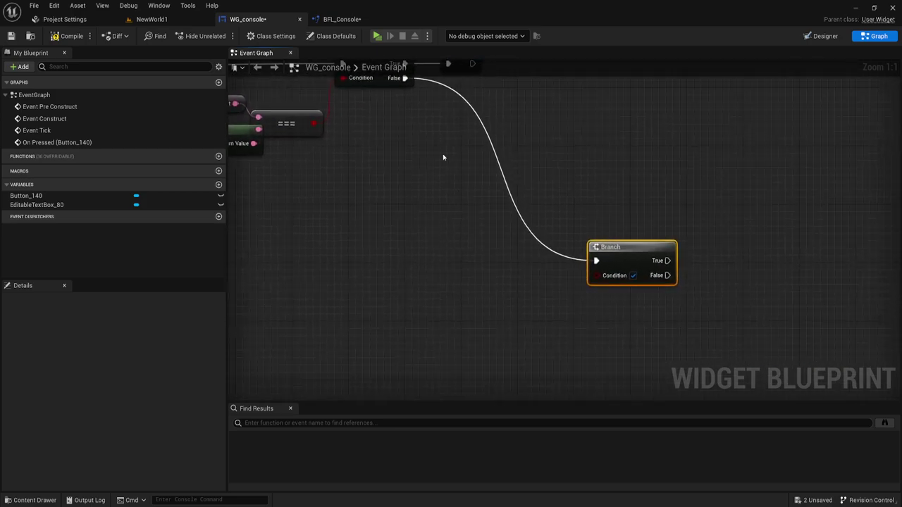
pyautogui.moveTo(593, 261); pyautogui.dragTo(593, 231, button='right')
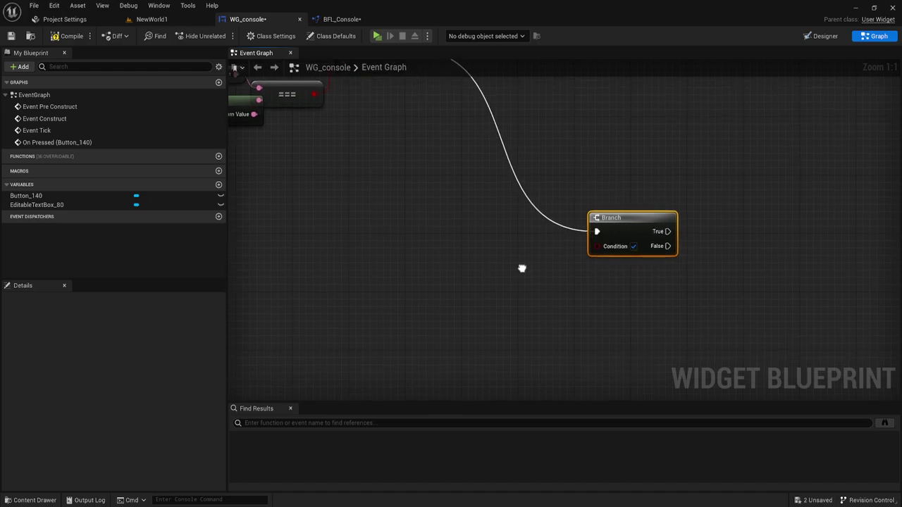
pyautogui.moveTo(434, 244); pyautogui.dragTo(486, 245, button='right')
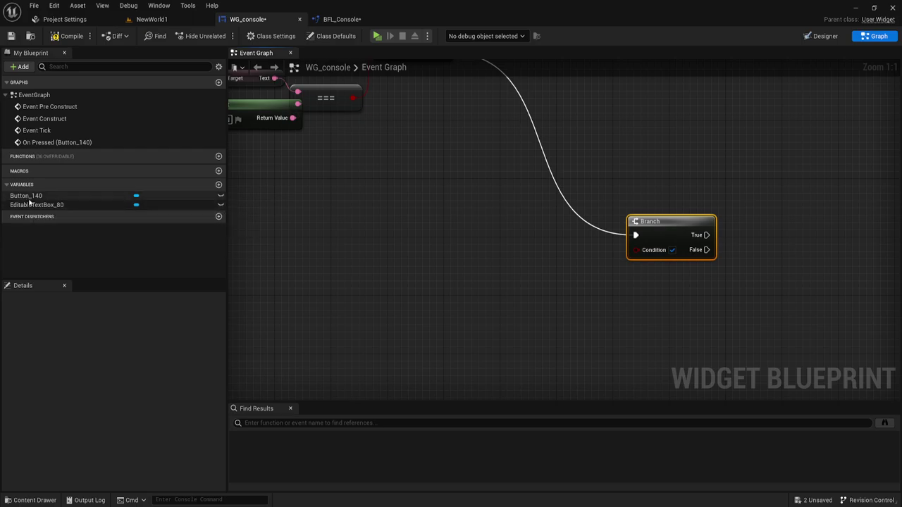
pyautogui.moveTo(31, 206)
pyautogui.mouseDown()
pyautogui.moveTo(400, 210)
pyautogui.moveTo(317, 152)
pyautogui.moveTo(342, 184)
pyautogui.mouseUp()
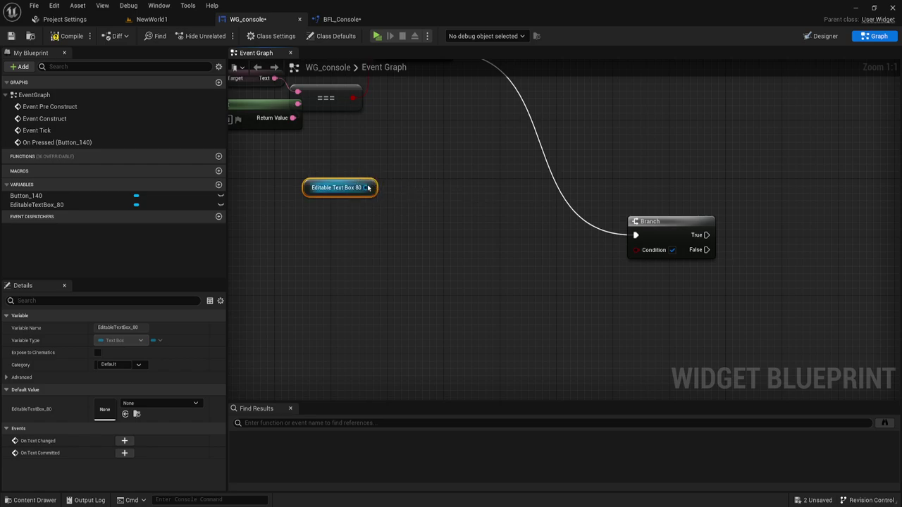
# Add a Get Text node from the EditableTextBox_80 reference
pyautogui.moveTo(368, 186); pyautogui.dragTo(324, 225)
pyautogui.write('get te')
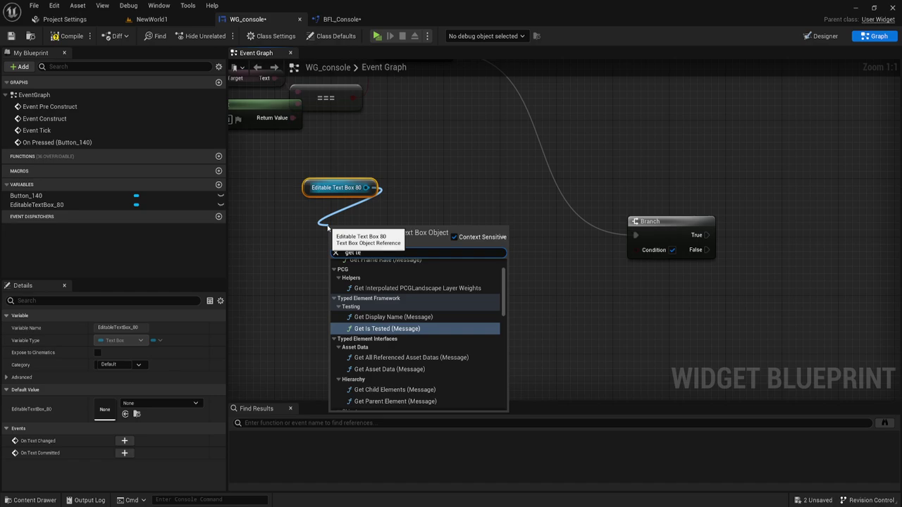
pyautogui.write('xt')
pyautogui.press('Up')
pyautogui.press('Up')
pyautogui.press('Up')
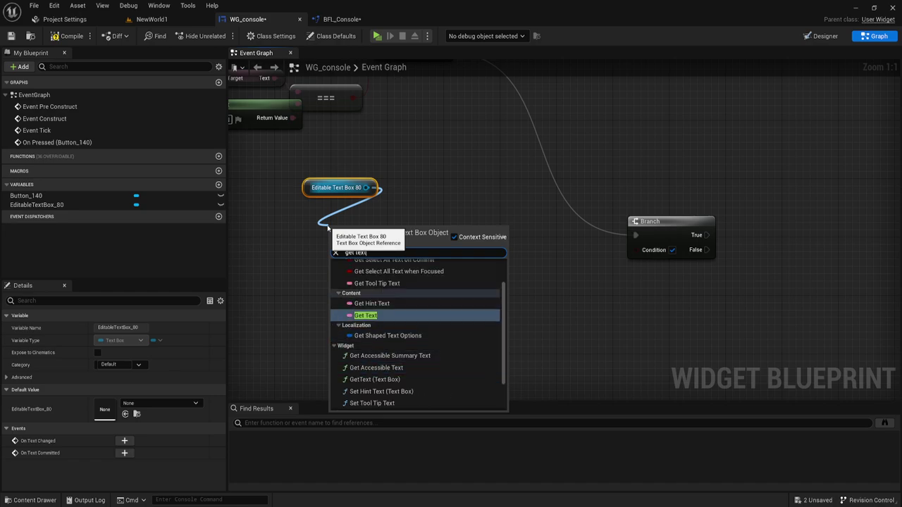
pyautogui.press('Return')
pyautogui.moveTo(367, 231); pyautogui.dragTo(374, 209)
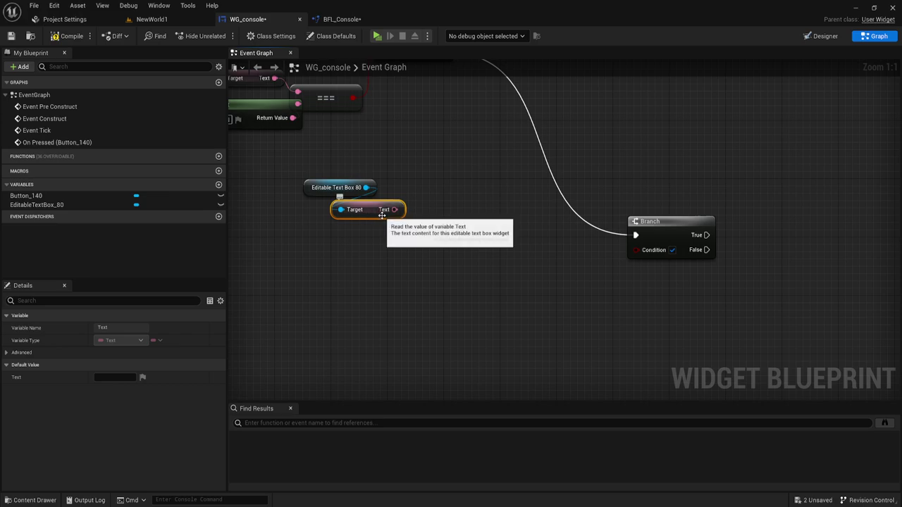
# Convert the Get Text output with a To String (Text) node
pyautogui.moveTo(394, 209); pyautogui.dragTo(404, 227)
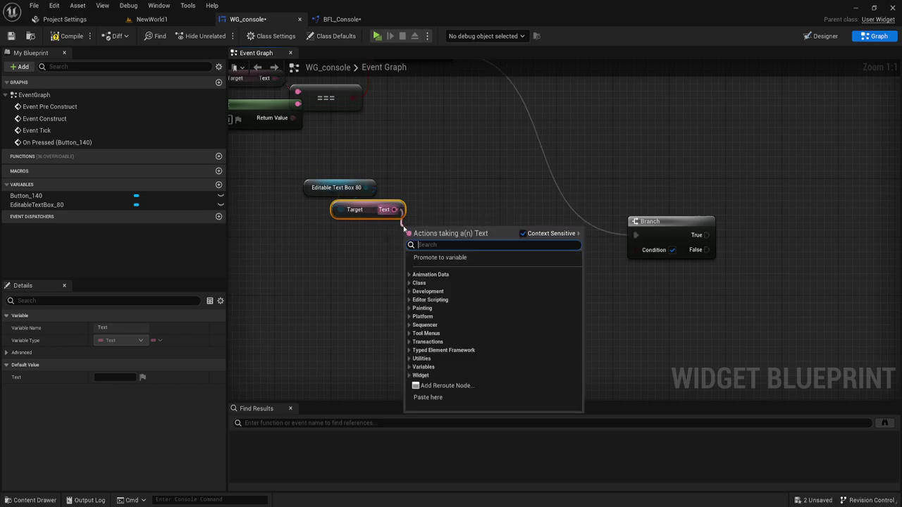
pyautogui.write('to')
pyautogui.press('BackSpace')
pyautogui.press('BackSpace')
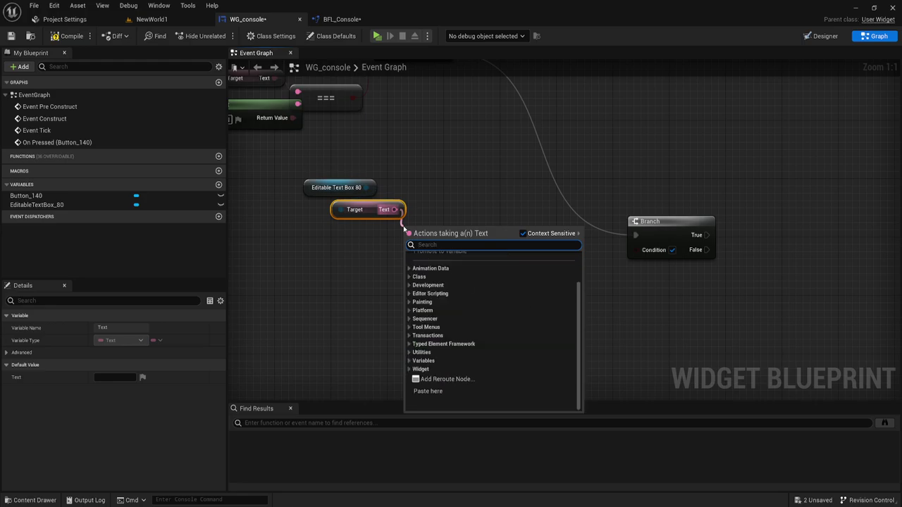
pyautogui.write('to st')
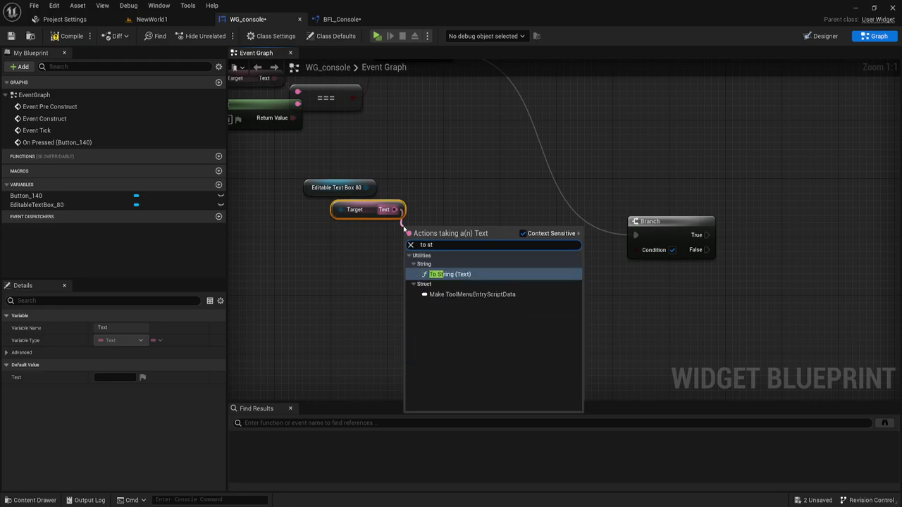
pyautogui.press('Return')
pyautogui.moveTo(455, 261); pyautogui.dragTo(498, 222, button='right')
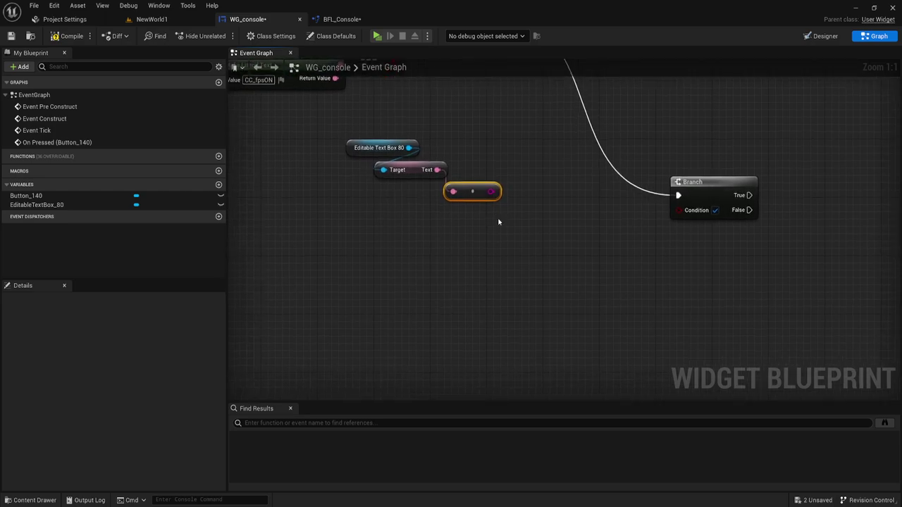
# Feed the string into a Split node and set its delimiter to W_
pyautogui.moveTo(491, 192); pyautogui.dragTo(366, 226)
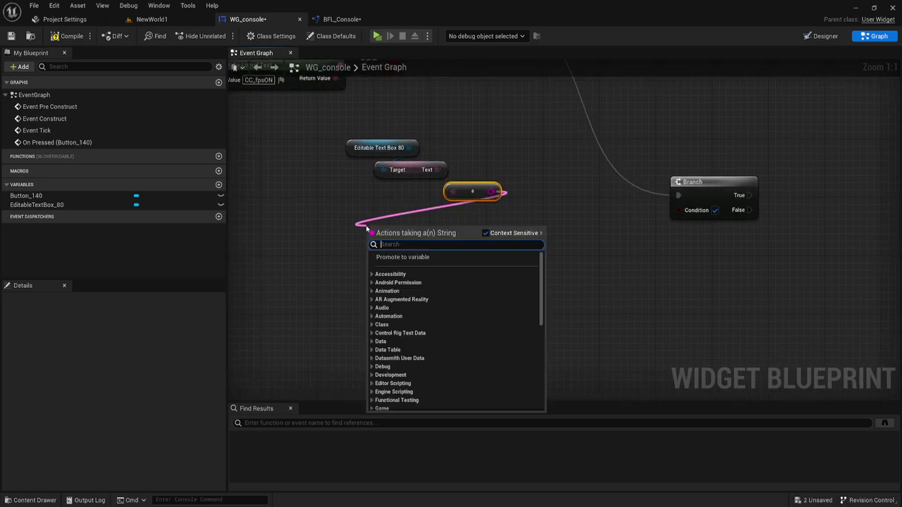
pyautogui.write('Split')
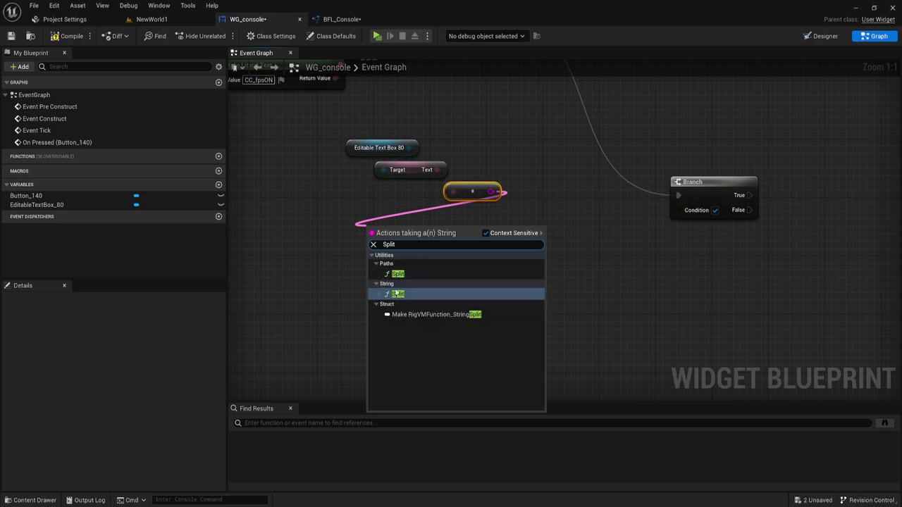
pyautogui.click(390, 294)
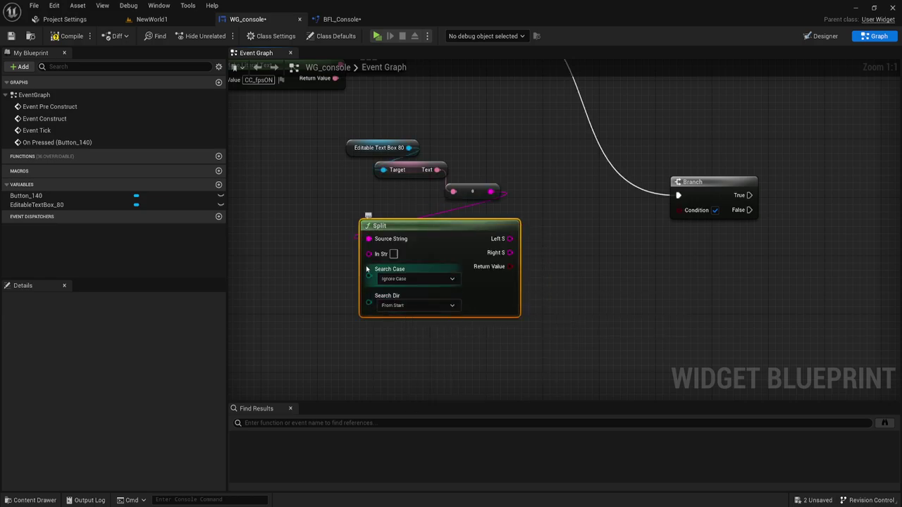
pyautogui.moveTo(422, 243); pyautogui.dragTo(366, 226, button='right')
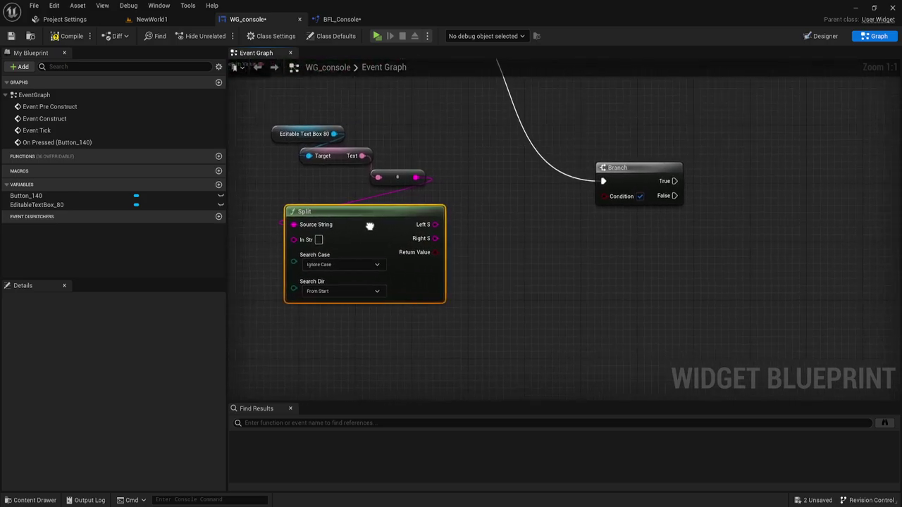
pyautogui.moveTo(365, 226); pyautogui.dragTo(399, 226)
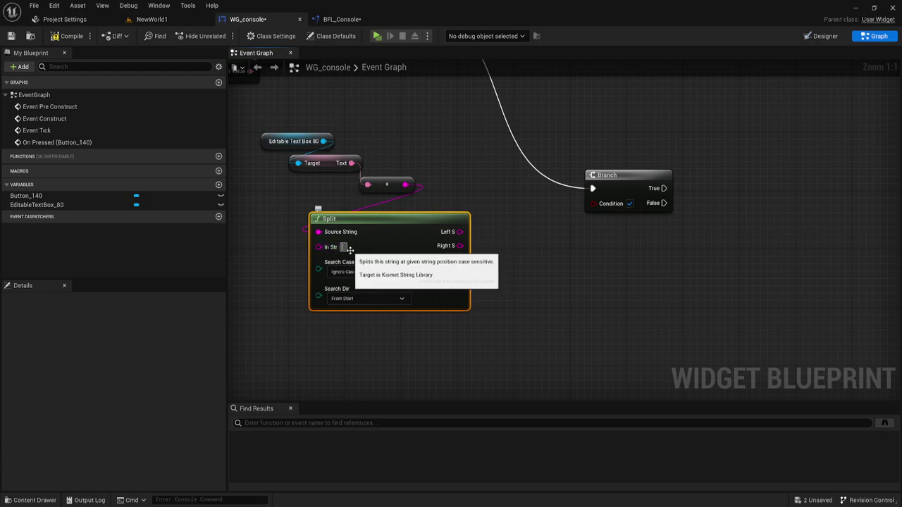
pyautogui.click(347, 248)
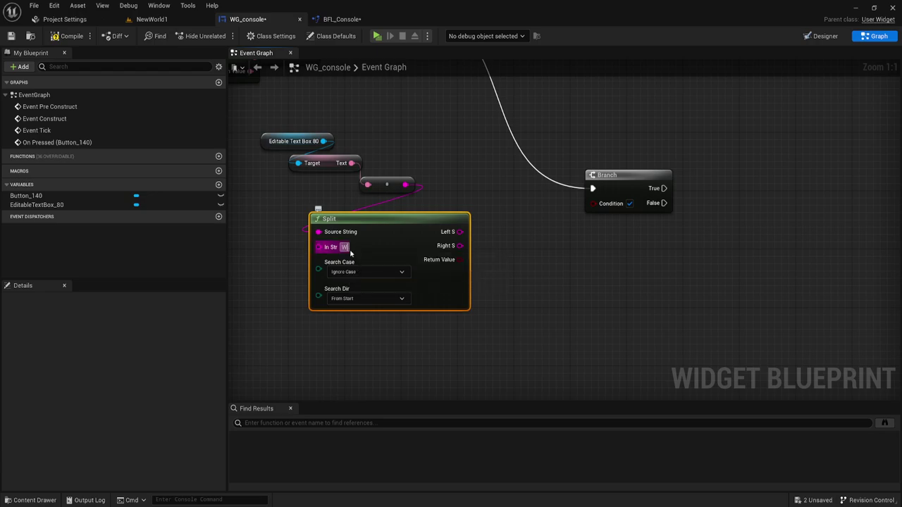
pyautogui.write('W')
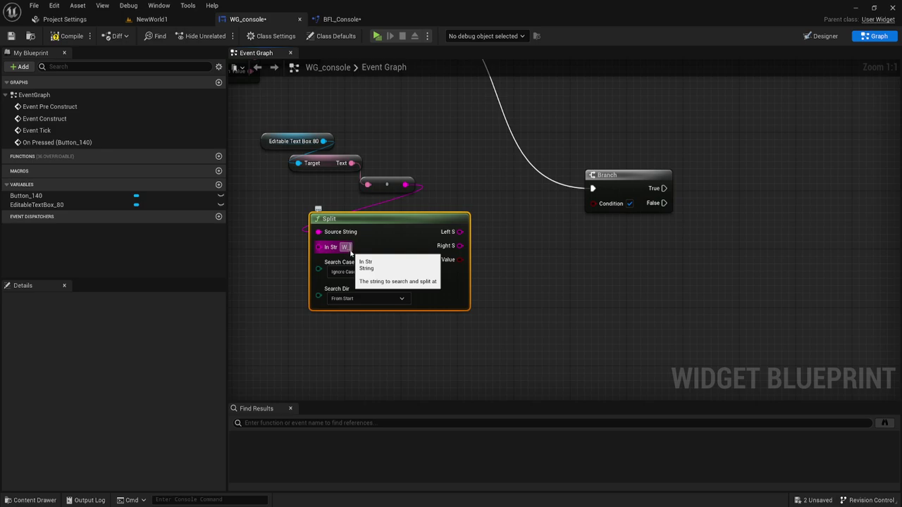
pyautogui.click(346, 247)
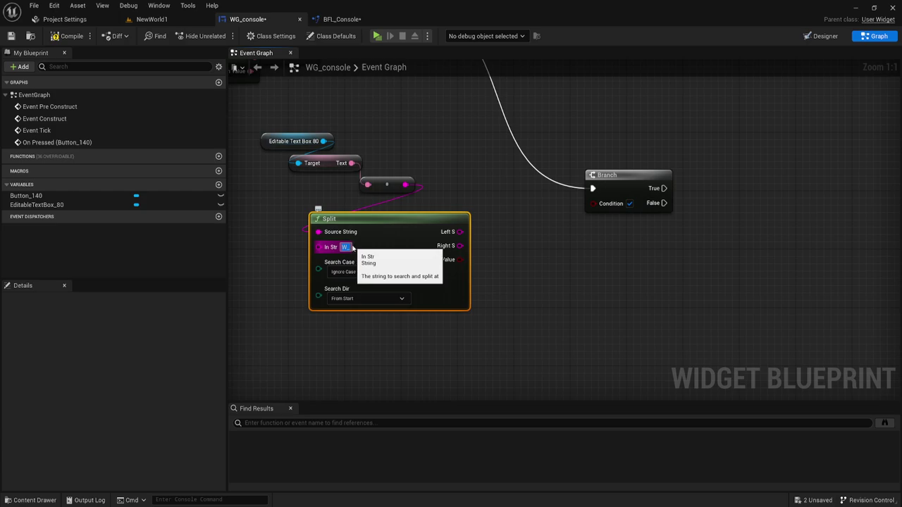
pyautogui.write('_')
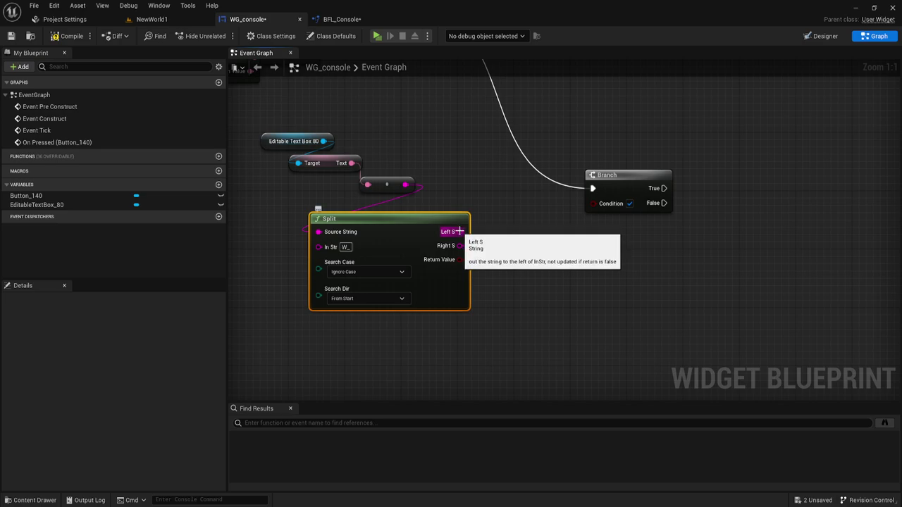
# Try a connection from the Split's left part and re-edit the W_ delimiter field
pyautogui.moveTo(459, 232); pyautogui.dragTo(474, 195)
pyautogui.moveTo(459, 232); pyautogui.dragTo(475, 254)
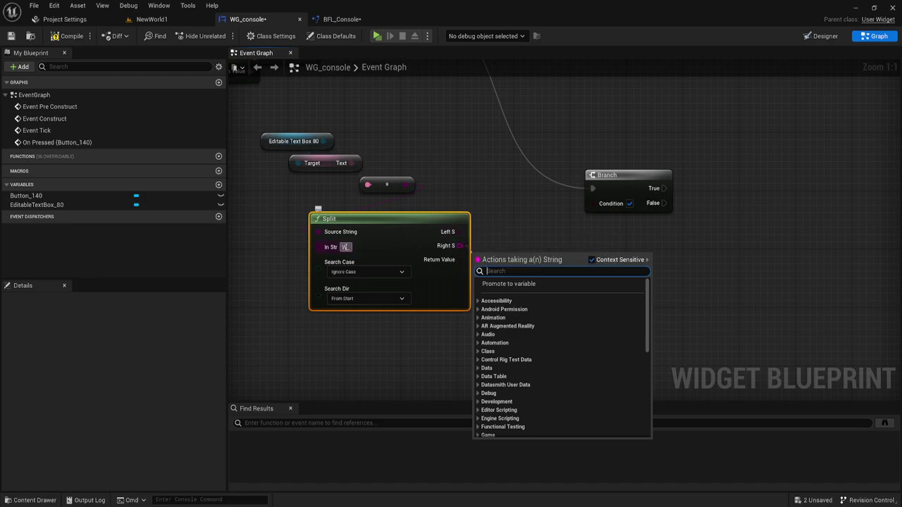
pyautogui.click(350, 246)
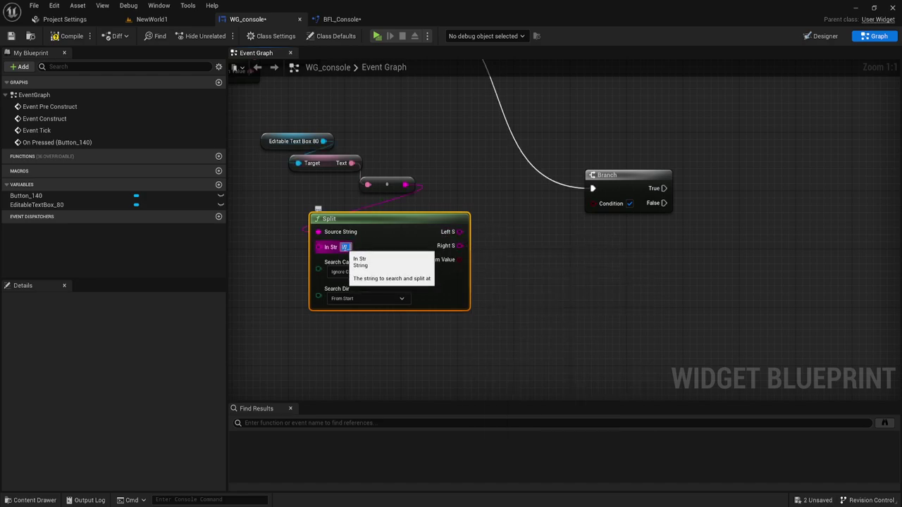
pyautogui.press('BackSpace')
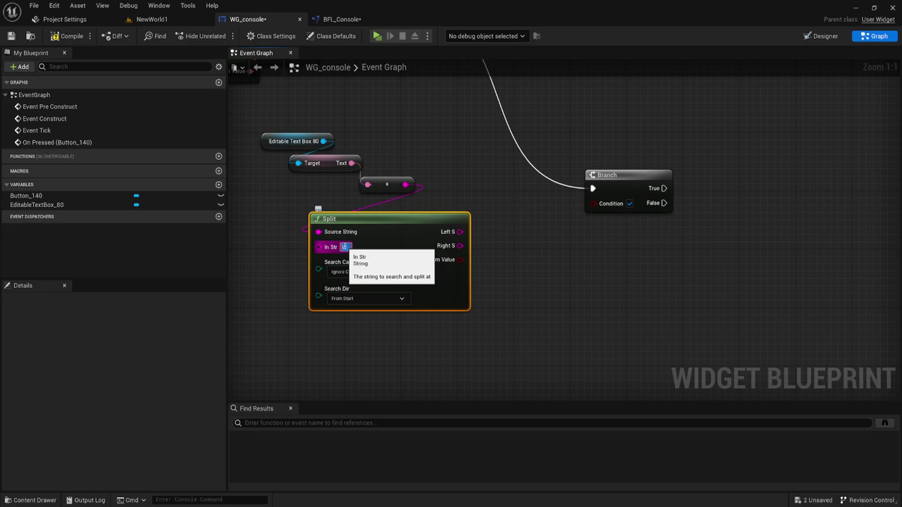
# Add an Equal node from the Split's right part, delete it, and start a new connection there
pyautogui.moveTo(459, 245); pyautogui.dragTo(541, 268)
pyautogui.write('=')
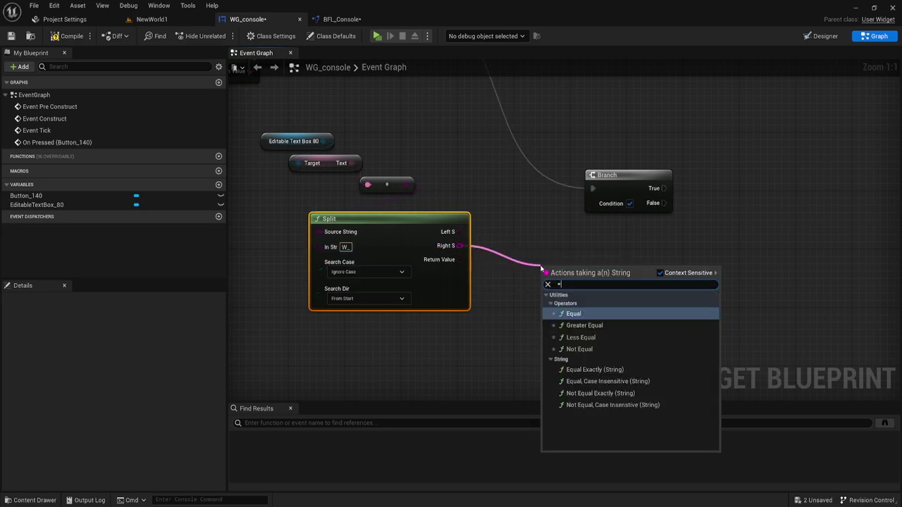
pyautogui.write('=')
pyautogui.click(574, 314)
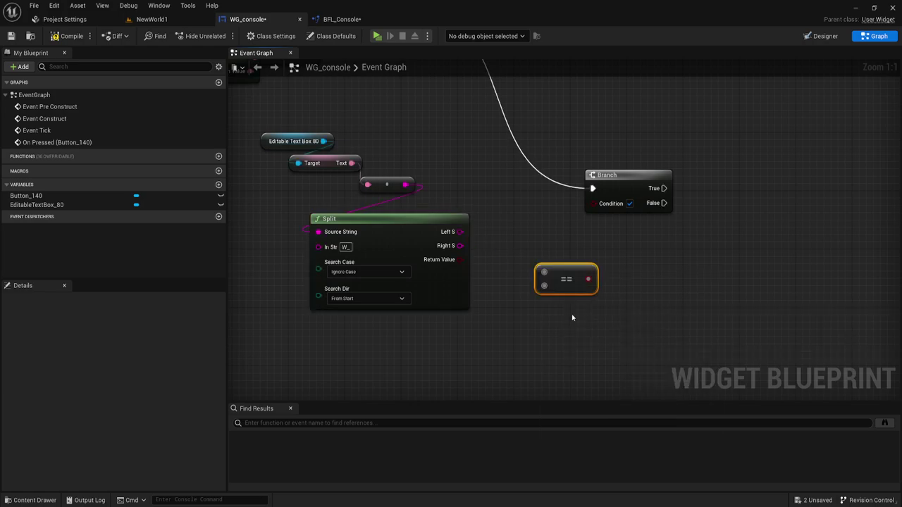
pyautogui.press('Delete')
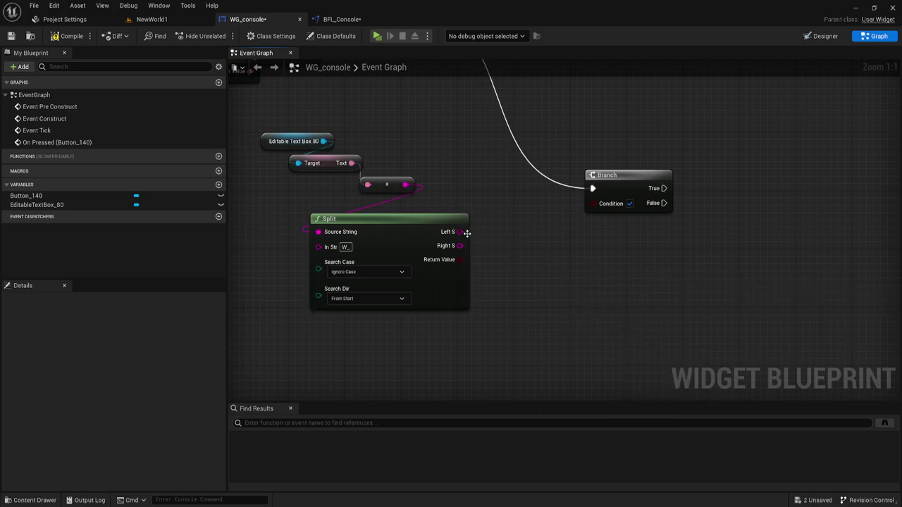
pyautogui.moveTo(460, 246); pyautogui.dragTo(501, 285)
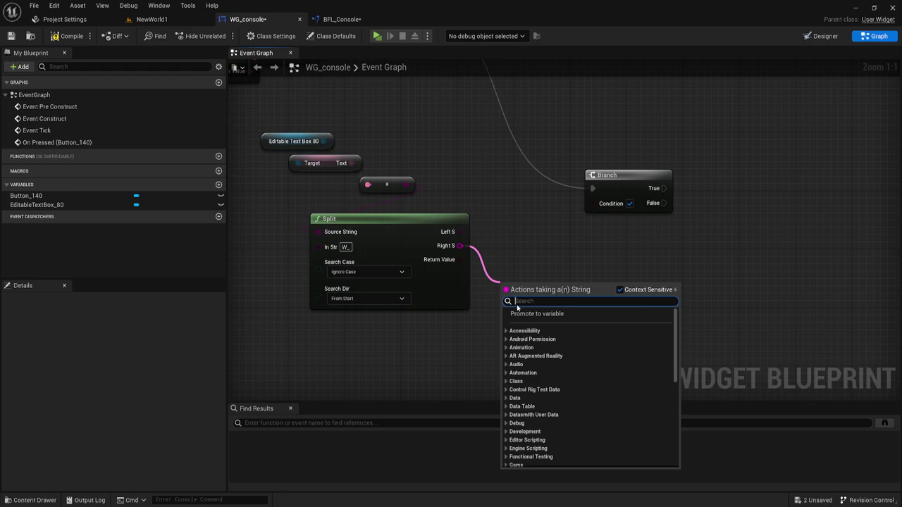
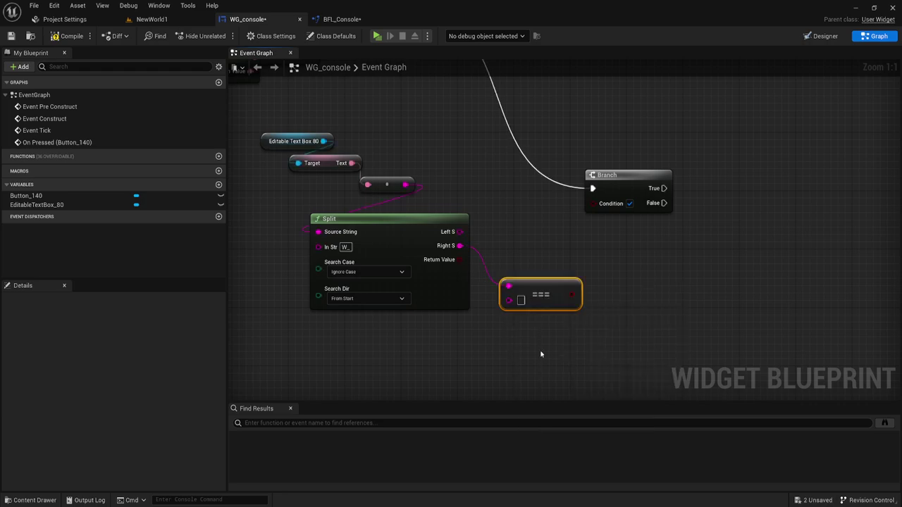
# Wire the === comparison result into the Branch Condition and place the Branch beside it
pyautogui.moveTo(538, 318); pyautogui.dragTo(509, 275, button='right')
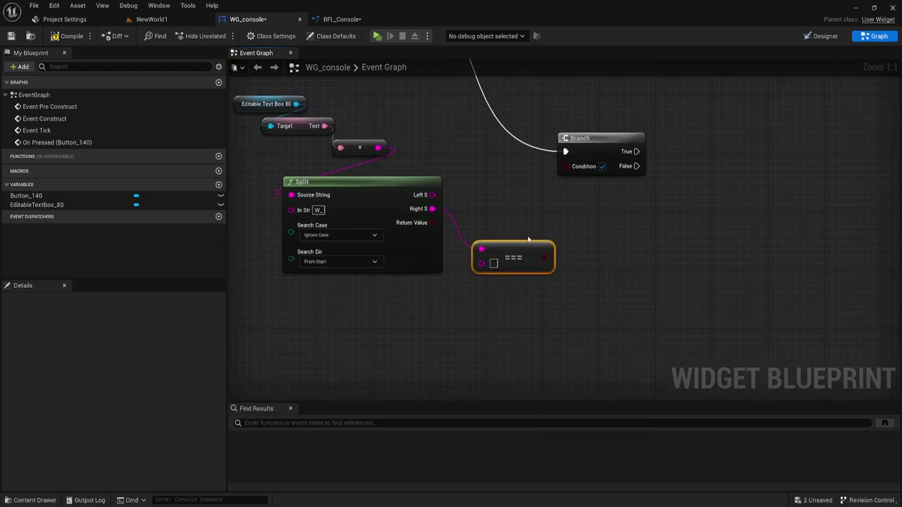
pyautogui.moveTo(542, 255); pyautogui.dragTo(566, 166)
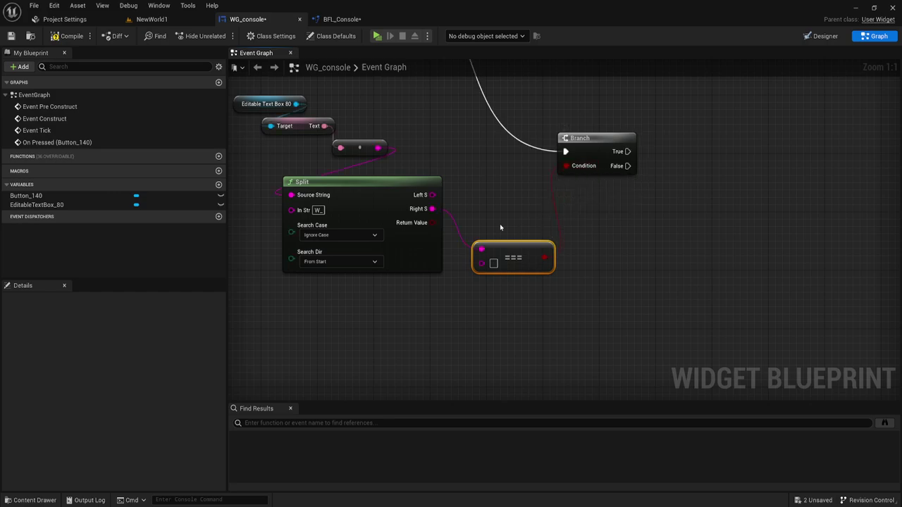
pyautogui.moveTo(584, 146); pyautogui.dragTo(588, 144, button='right')
pyautogui.moveTo(587, 144); pyautogui.dragTo(594, 188)
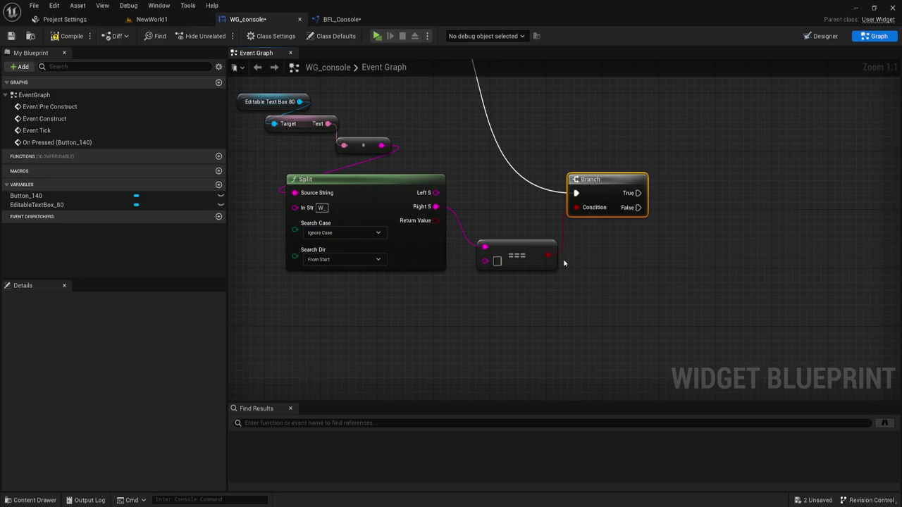
# Add a Make Literal String node on the comparison's second input and set its Value to fps
pyautogui.moveTo(484, 262); pyautogui.dragTo(464, 295)
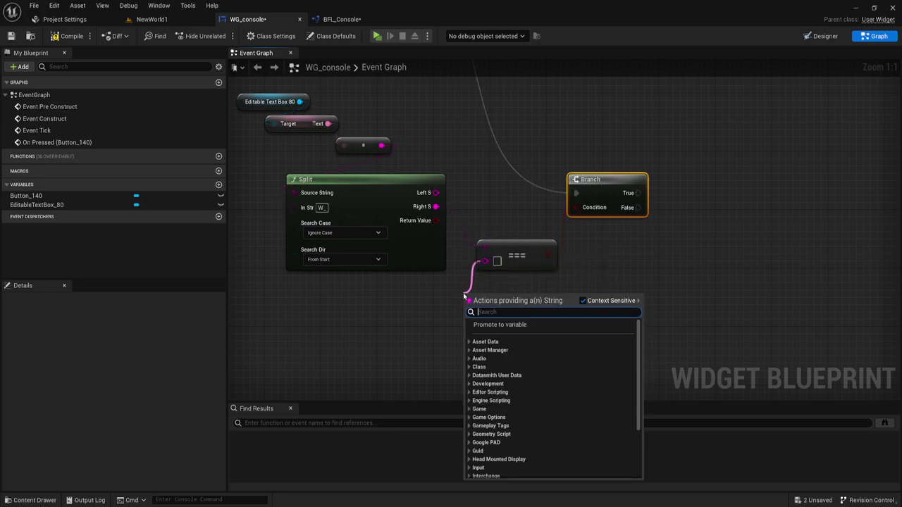
pyautogui.write('make')
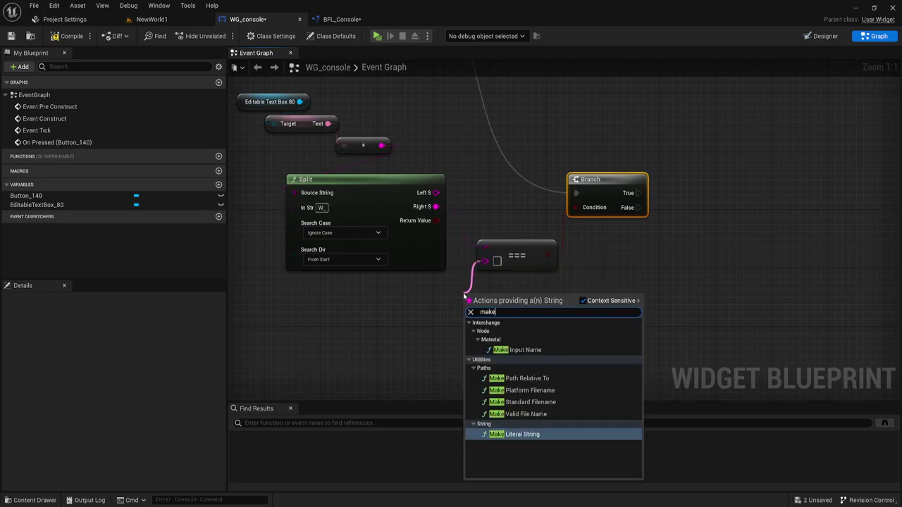
pyautogui.click(533, 434)
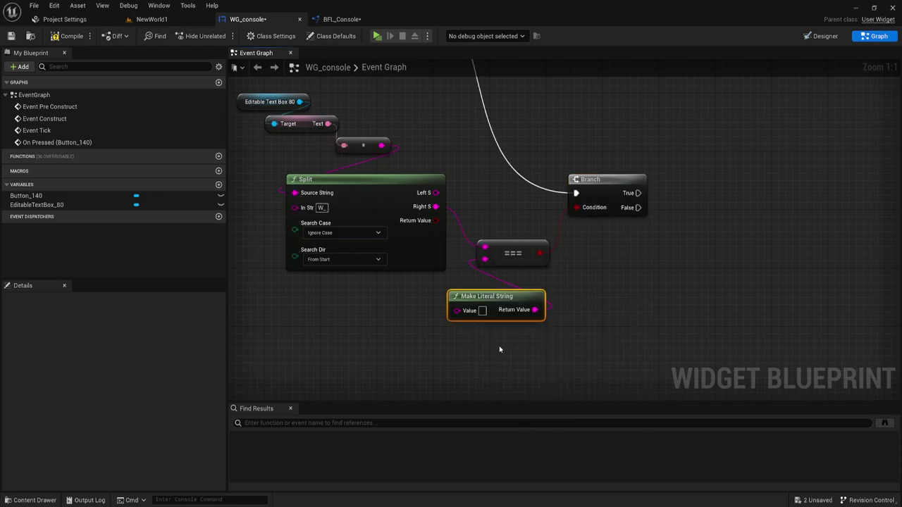
pyautogui.moveTo(457, 296); pyautogui.dragTo(379, 281)
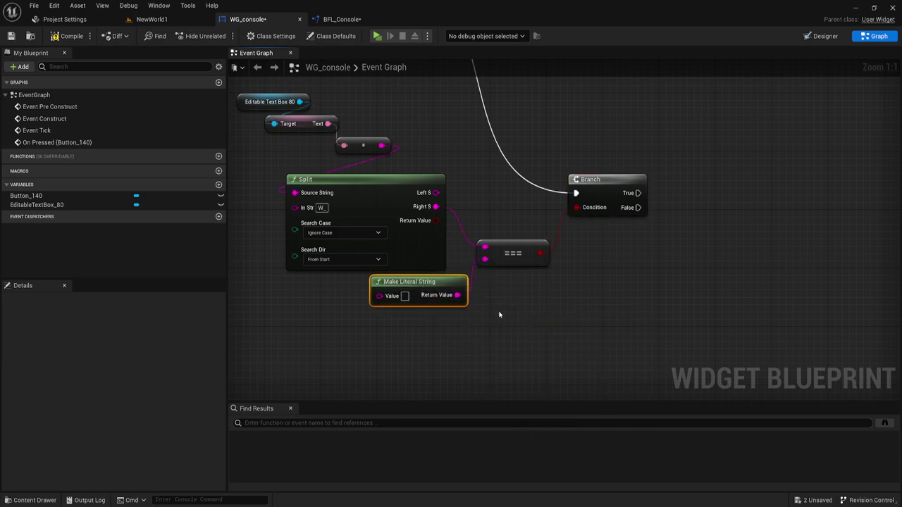
pyautogui.moveTo(499, 315); pyautogui.dragTo(590, 314, button='right')
pyautogui.moveTo(317, 219); pyautogui.dragTo(420, 372, button='right')
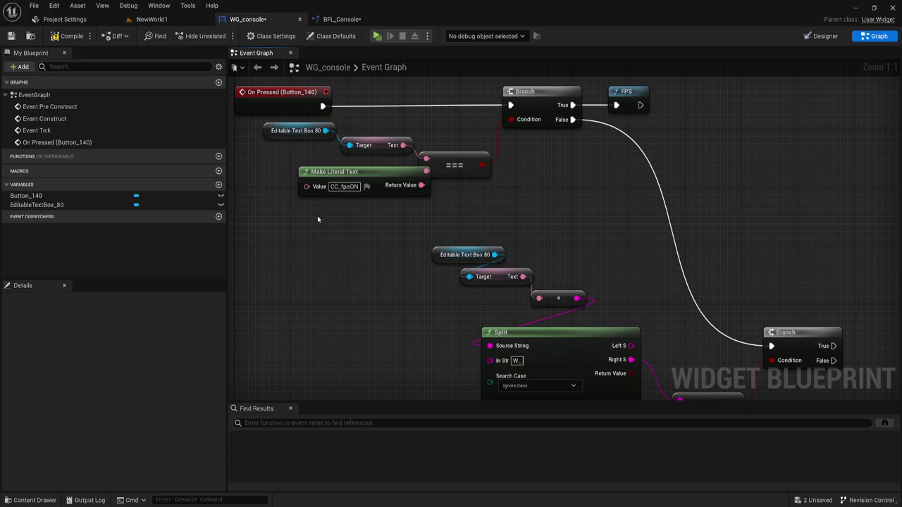
pyautogui.click(317, 189)
pyautogui.moveTo(490, 331); pyautogui.dragTo(352, 206, button='right')
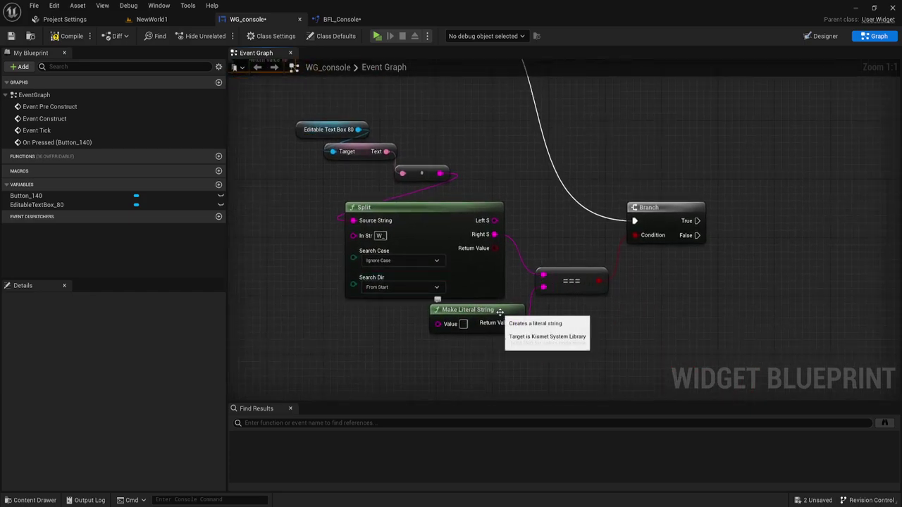
pyautogui.moveTo(512, 343)
pyautogui.mouseDown(button='right')
pyautogui.moveTo(519, 292)
pyautogui.moveTo(490, 288)
pyautogui.mouseUp(button='right')
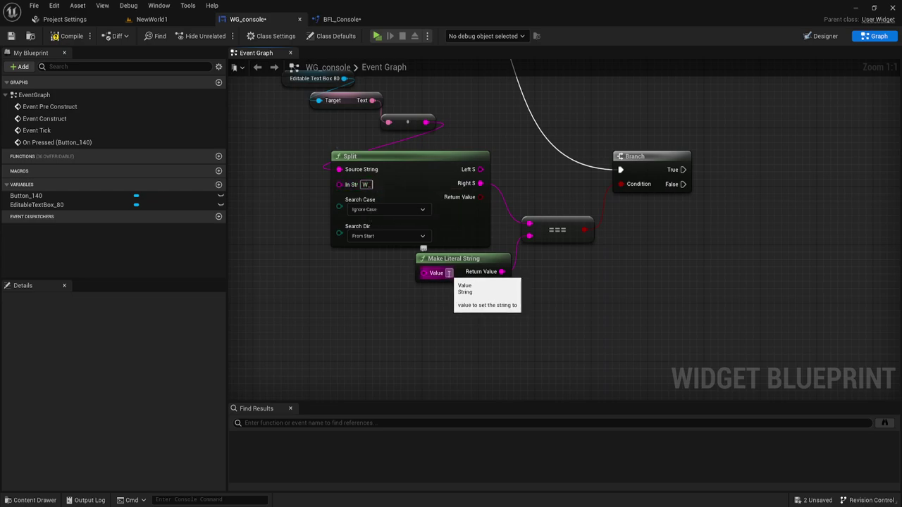
pyautogui.write('fps')
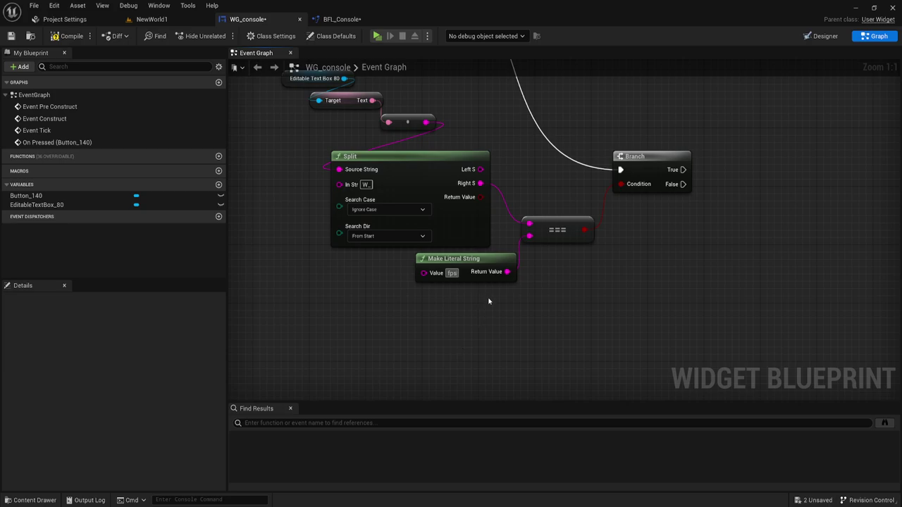
# Select and copy the existing FPS function node
pyautogui.moveTo(562, 288); pyautogui.dragTo(529, 312, button='right')
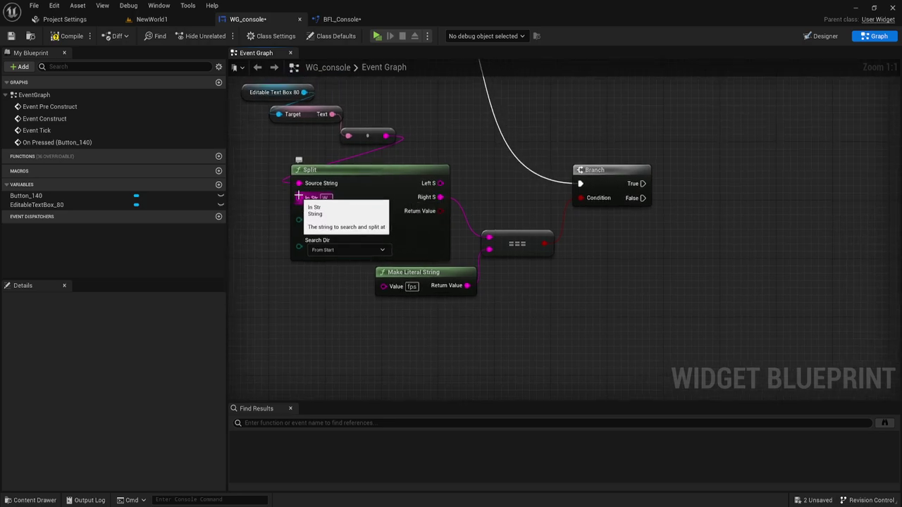
pyautogui.moveTo(530, 304); pyautogui.dragTo(510, 321, button='right')
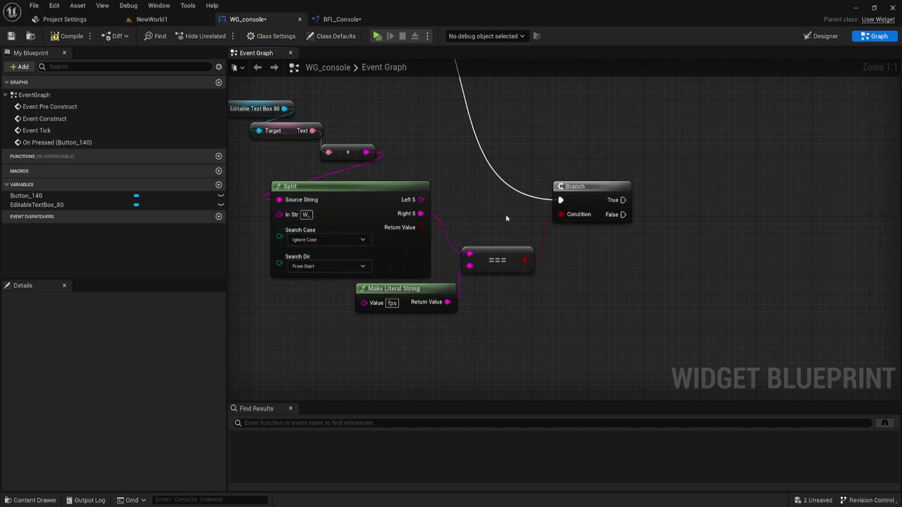
pyautogui.moveTo(464, 174); pyautogui.dragTo(479, 189, button='right')
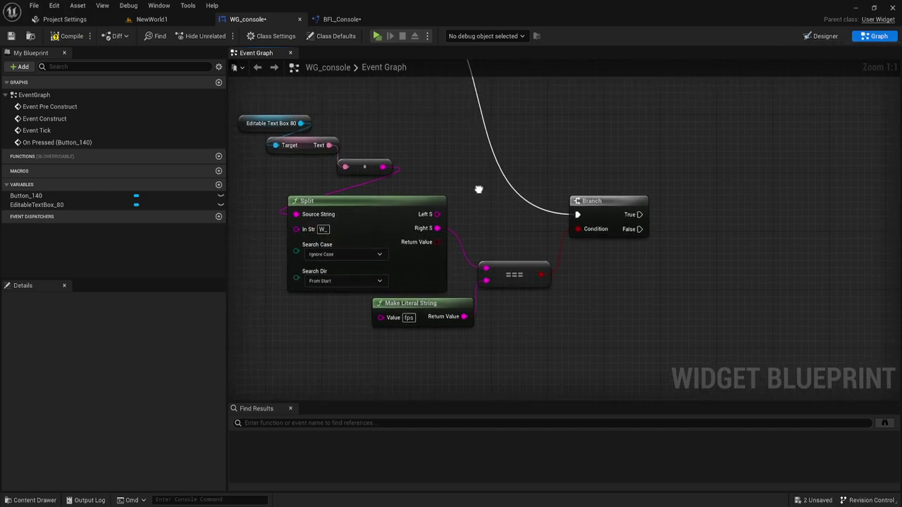
pyautogui.moveTo(522, 298); pyautogui.dragTo(496, 291, button='right')
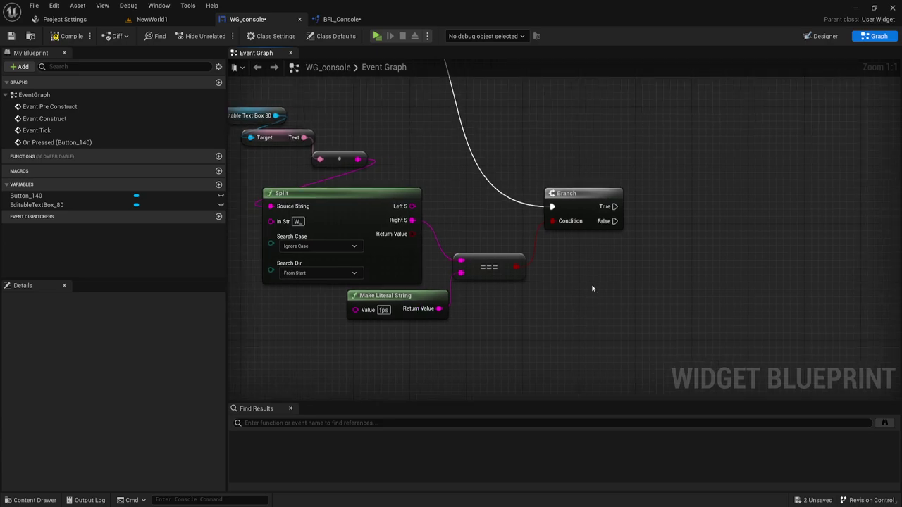
pyautogui.moveTo(524, 289); pyautogui.dragTo(570, 284, button='right')
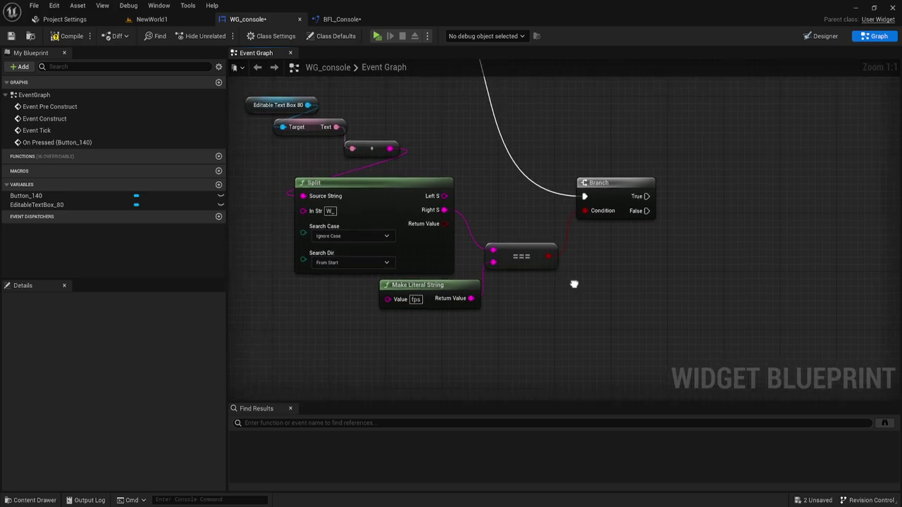
pyautogui.moveTo(234, 116); pyautogui.dragTo(509, 290)
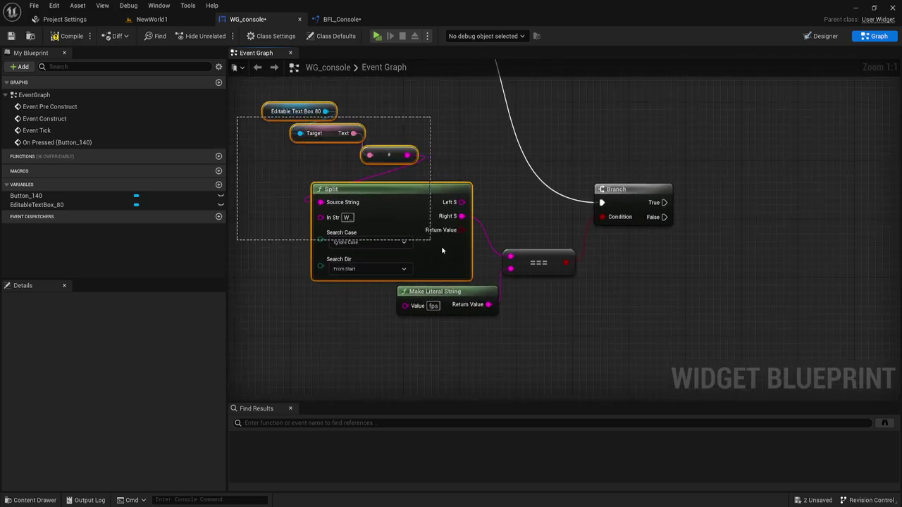
pyautogui.moveTo(377, 80); pyautogui.dragTo(506, 245, button='right')
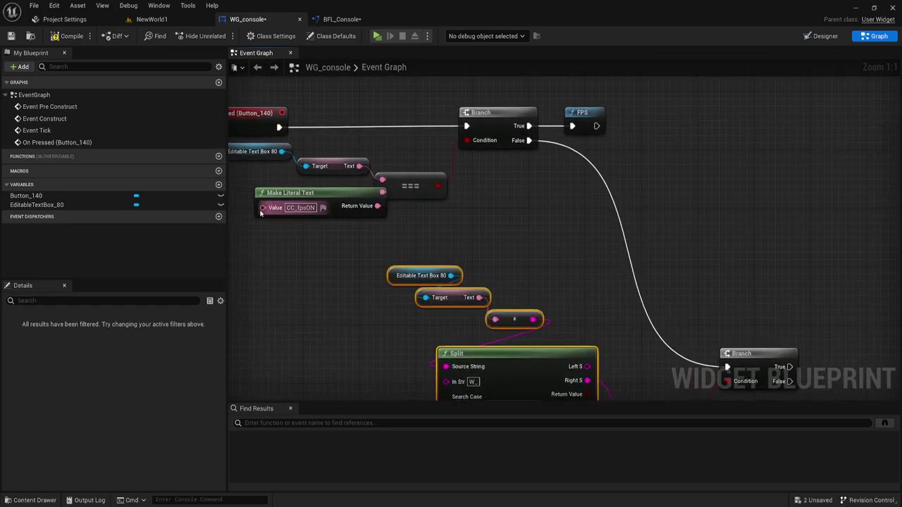
pyautogui.moveTo(263, 207); pyautogui.dragTo(421, 113)
pyautogui.click(384, 121)
pyautogui.click(583, 116)
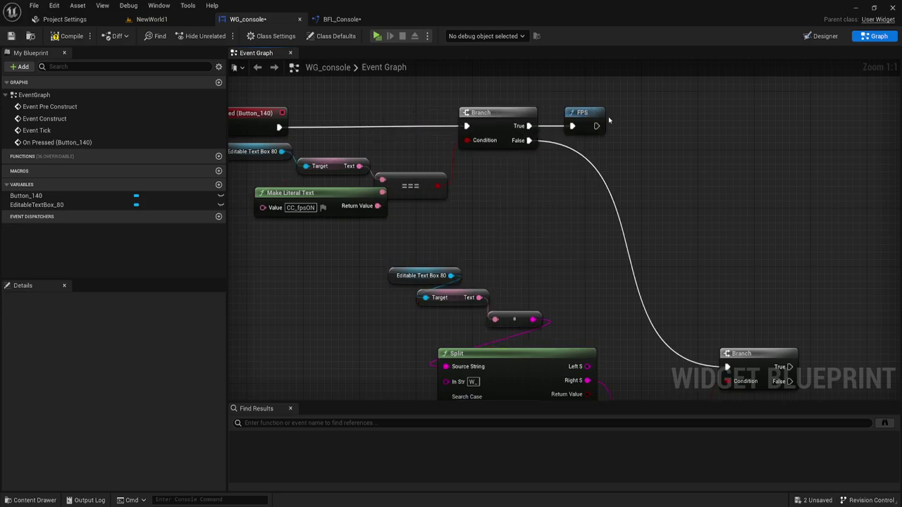
pyautogui.moveTo(589, 160); pyautogui.dragTo(479, 89, button='right')
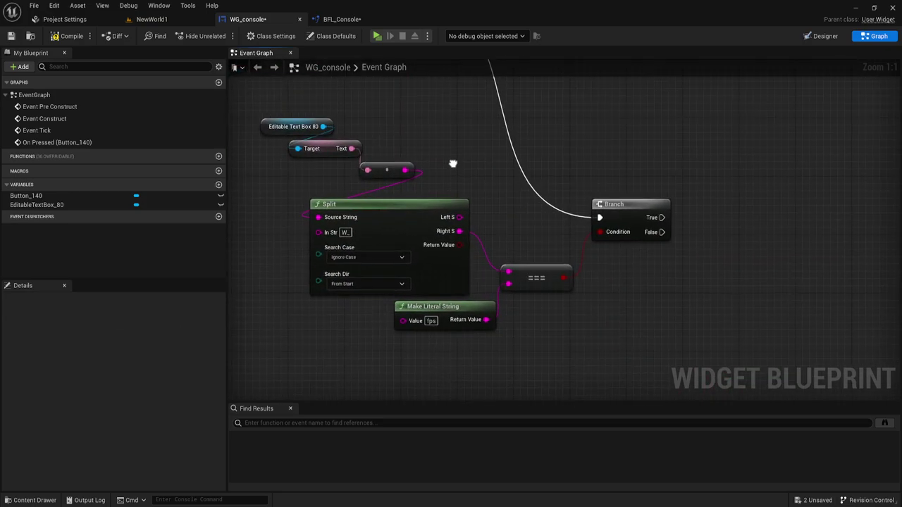
# Paste the FPS node beside the Branch, run it from Branch True, and save WG_console
pyautogui.hotkey('ctrl', 'v')
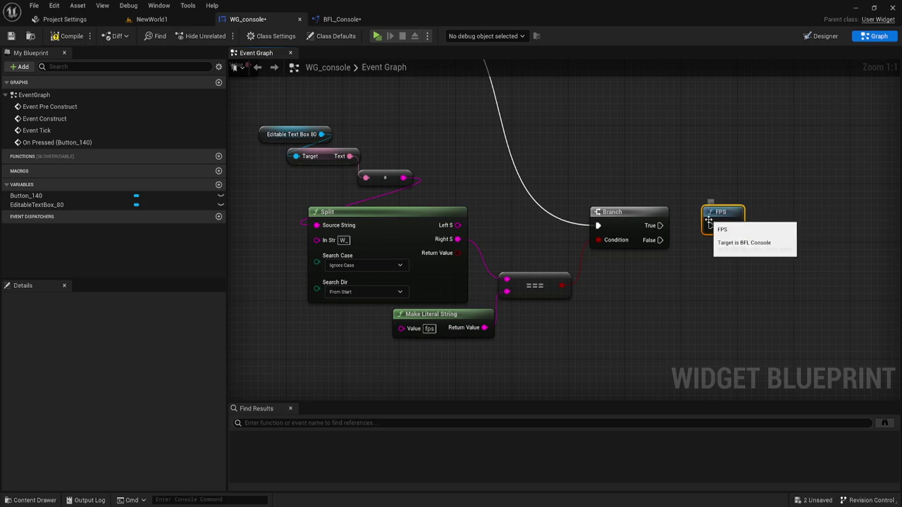
pyautogui.moveTo(710, 225); pyautogui.dragTo(660, 226)
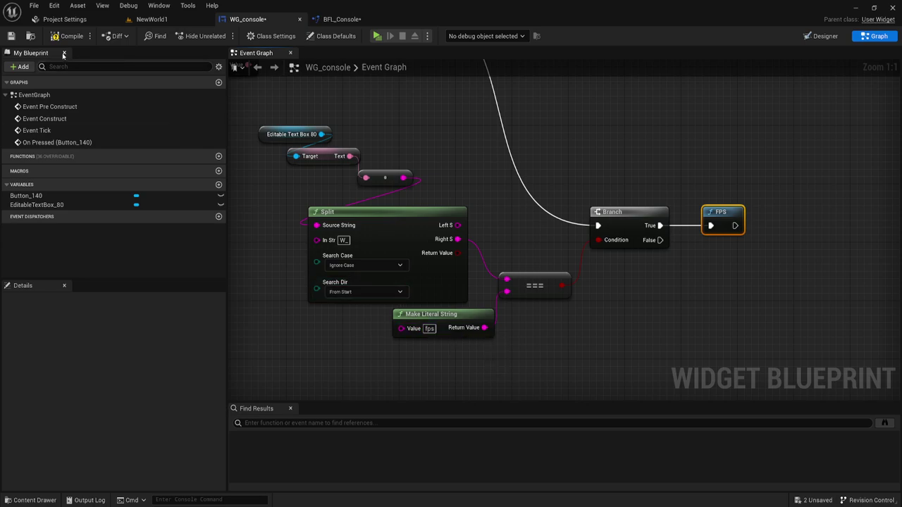
pyautogui.click(10, 36)
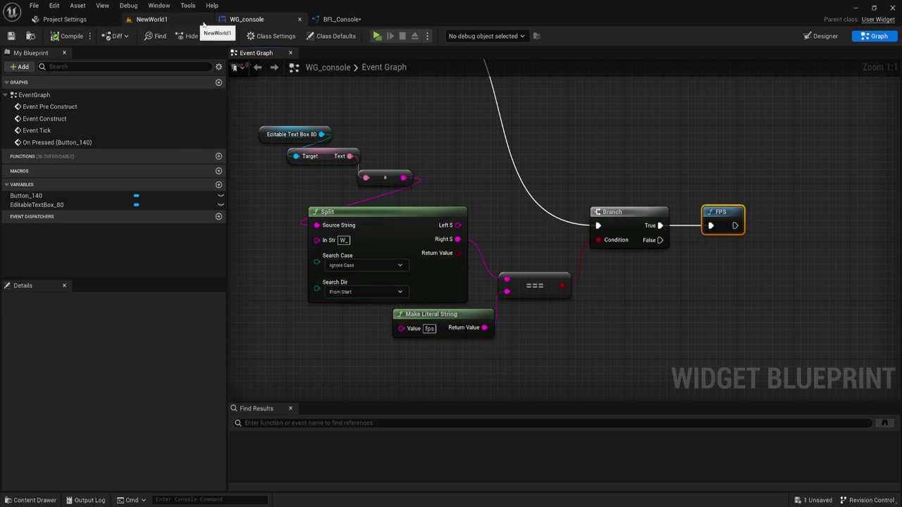
# Return to the NewWorld1 level editor, stopping the running preview
pyautogui.click(164, 19)
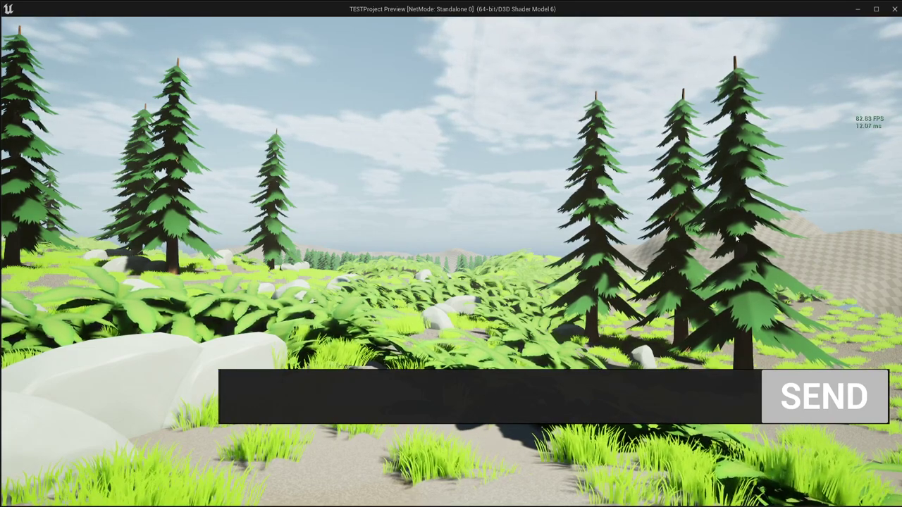
pyautogui.press('Escape')
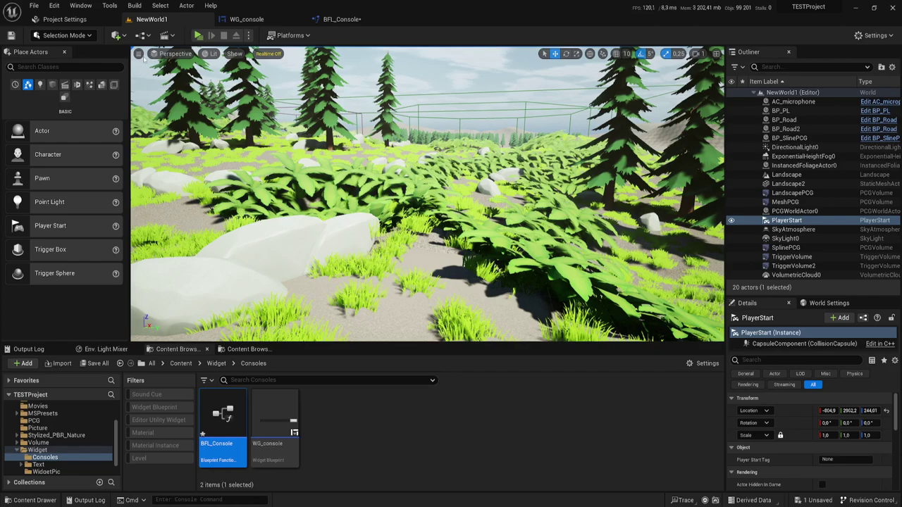
pyautogui.click(140, 55)
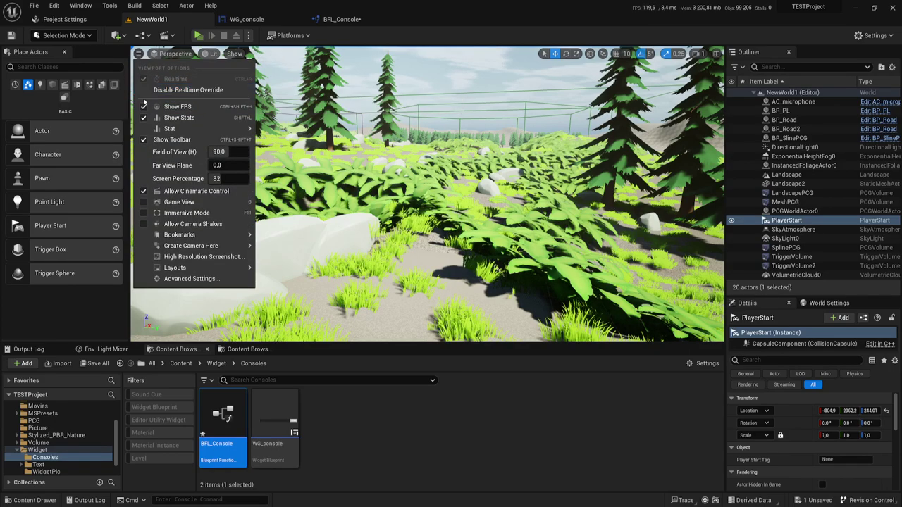
# Play the level, send W_fps to show the FPS counter, send again to hide it, then stop
pyautogui.click(197, 36)
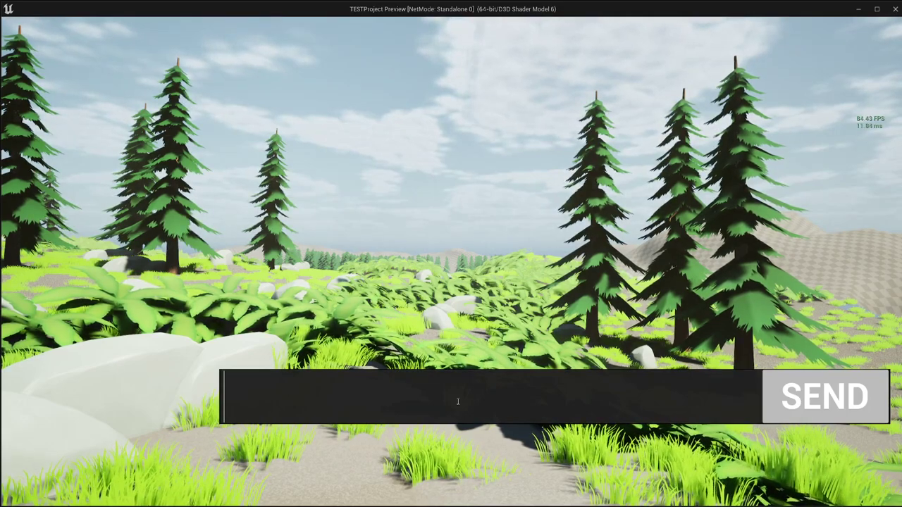
pyautogui.write('W_')
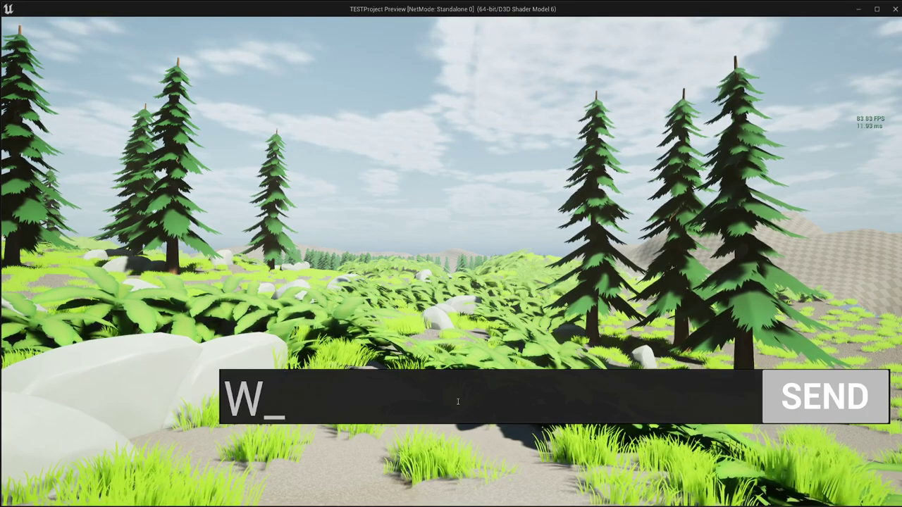
pyautogui.write('fps')
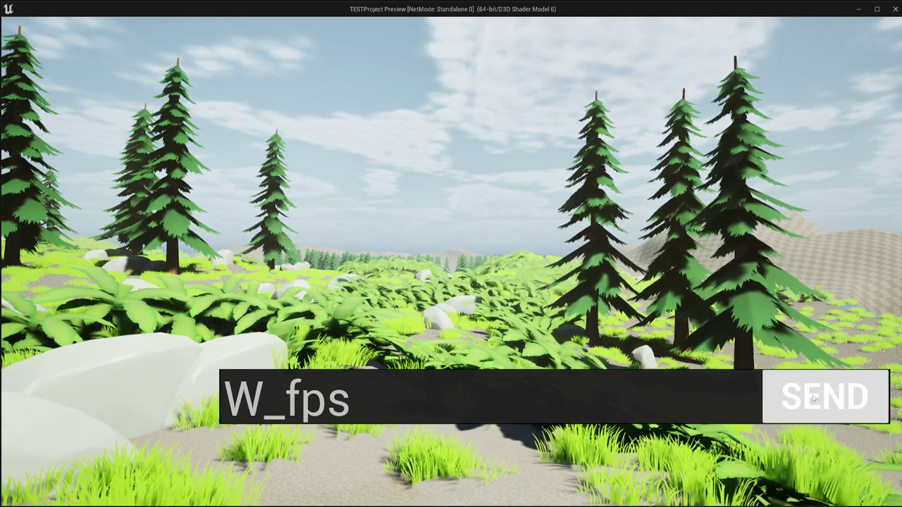
pyautogui.click(868, 415)
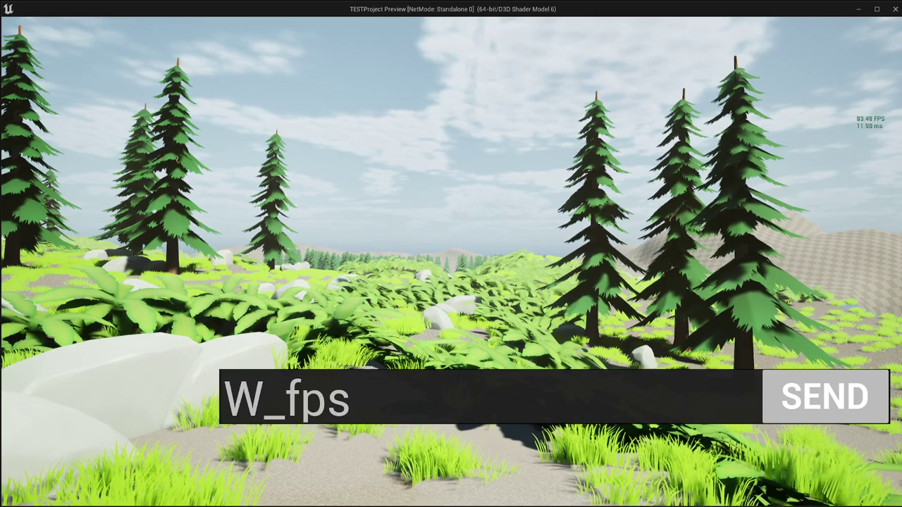
pyautogui.click(813, 399)
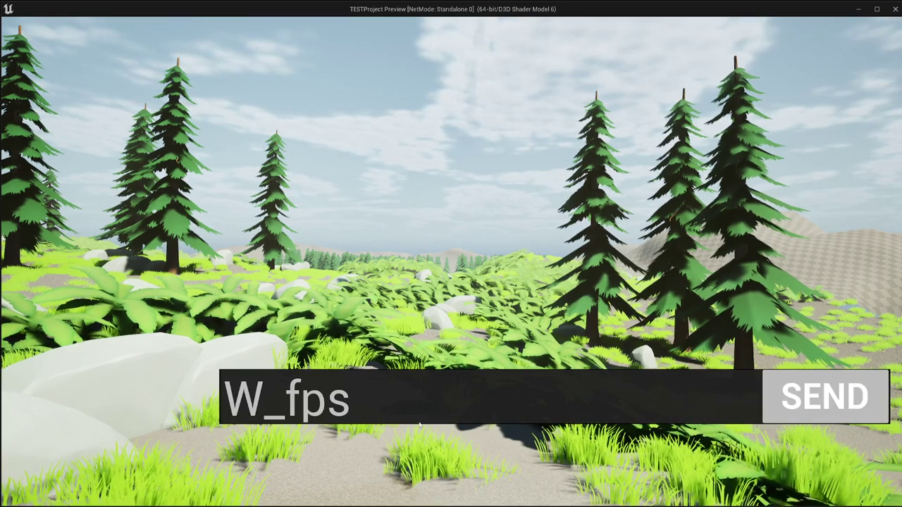
pyautogui.press('Escape')
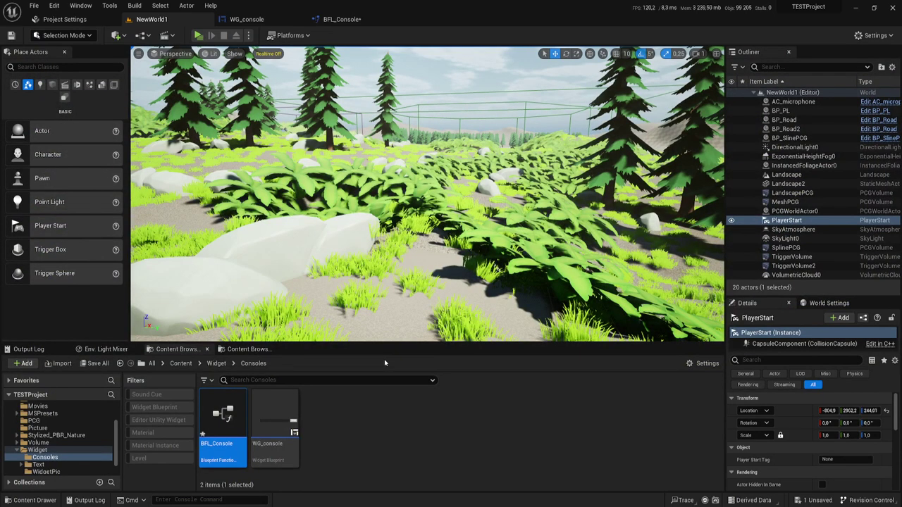
# Delete the FPS function node after the Branch in WG_console's Event Graph
pyautogui.click(246, 19)
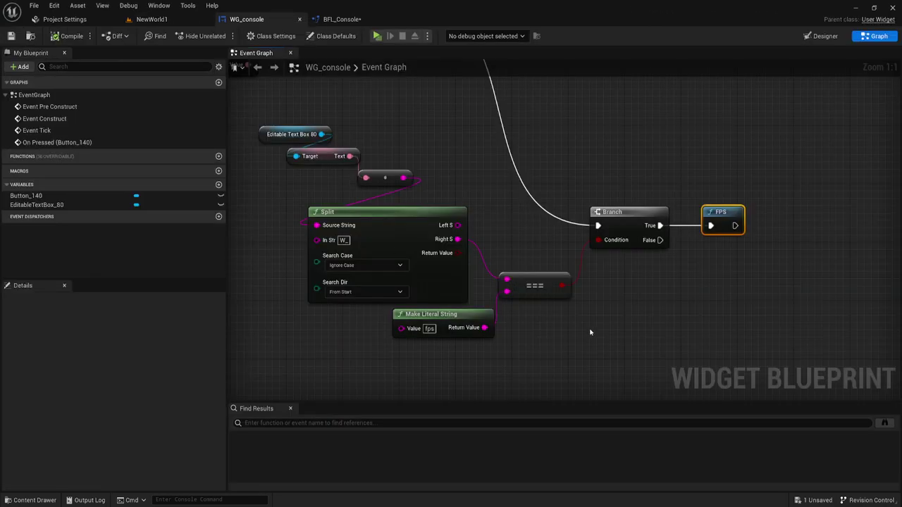
pyautogui.moveTo(650, 336); pyautogui.dragTo(579, 282, button='right')
pyautogui.scroll(-2, 579, 282)
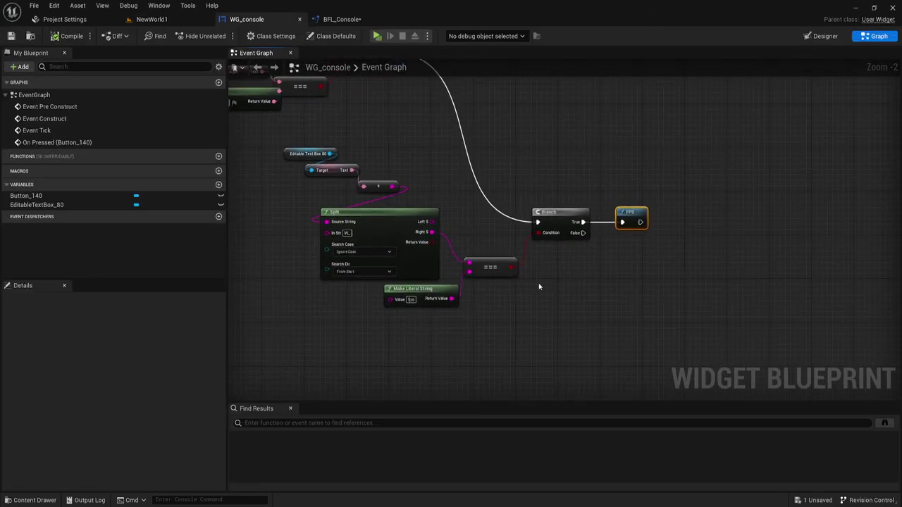
pyautogui.moveTo(278, 133); pyautogui.dragTo(566, 322)
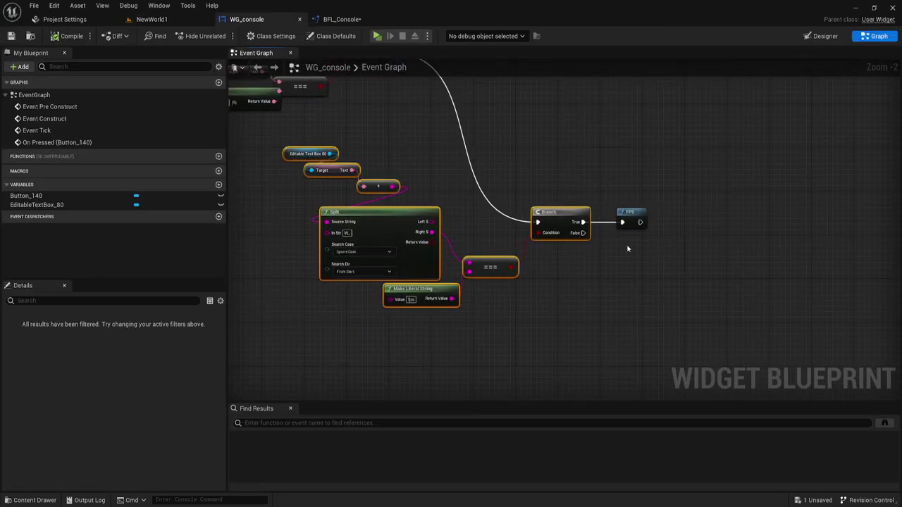
pyautogui.scroll(2, 574, 261)
pyautogui.moveTo(572, 264); pyautogui.dragTo(541, 257, button='right')
pyautogui.click(536, 220)
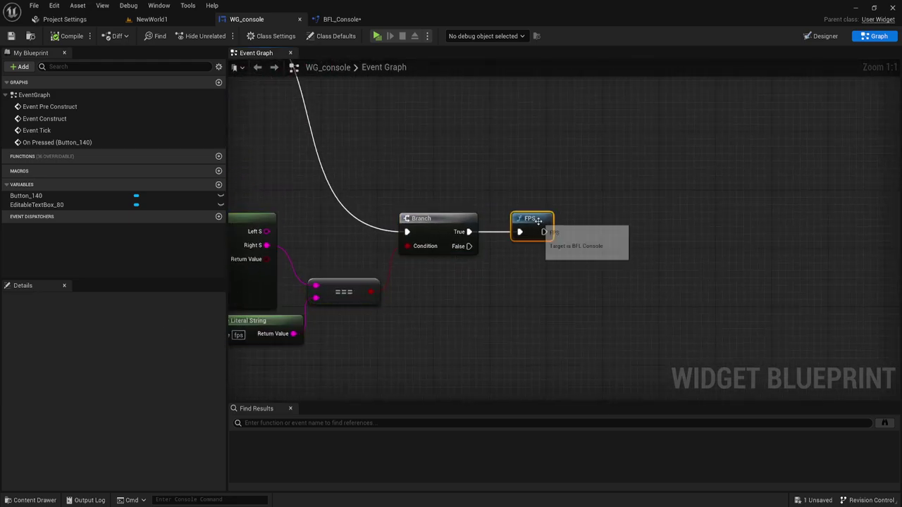
pyautogui.press('Delete')
# Search 'cast to' from Branch True, cancel without adding, and undo to restore the FPS node
pyautogui.moveTo(468, 232); pyautogui.dragTo(572, 227)
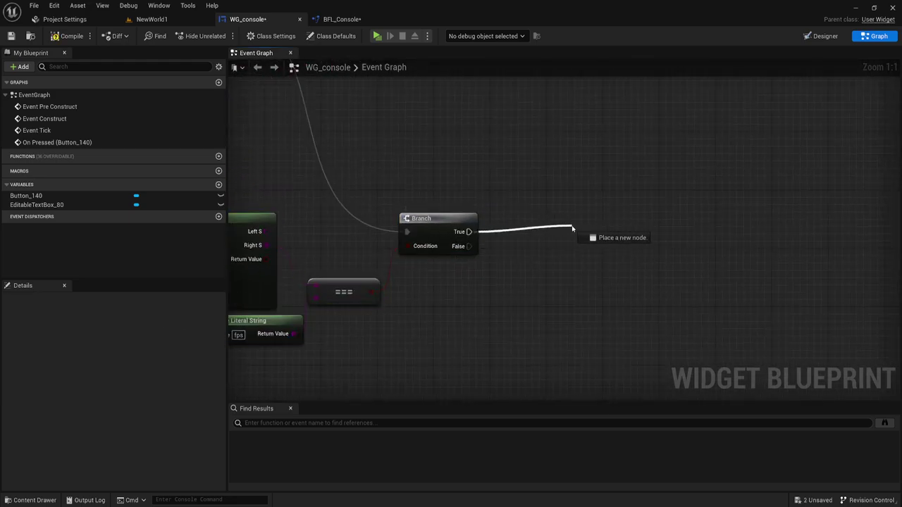
pyautogui.write('cast ')
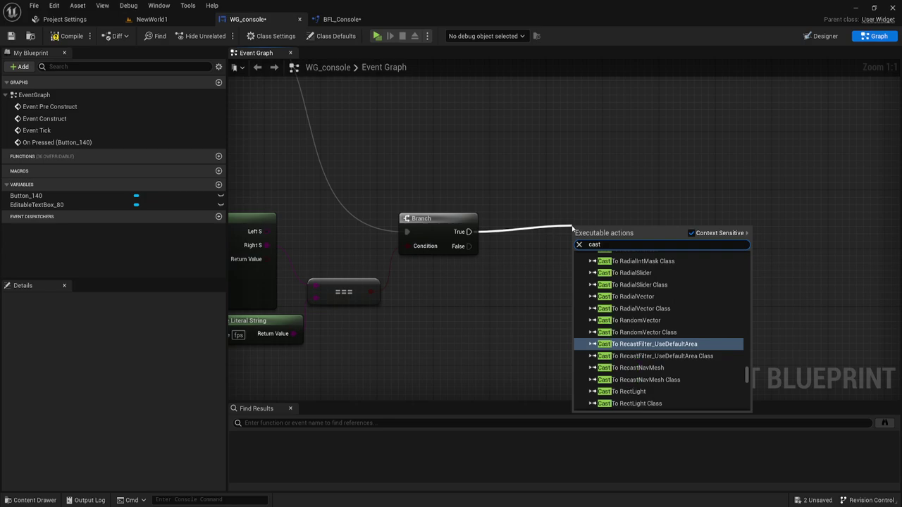
pyautogui.write('to')
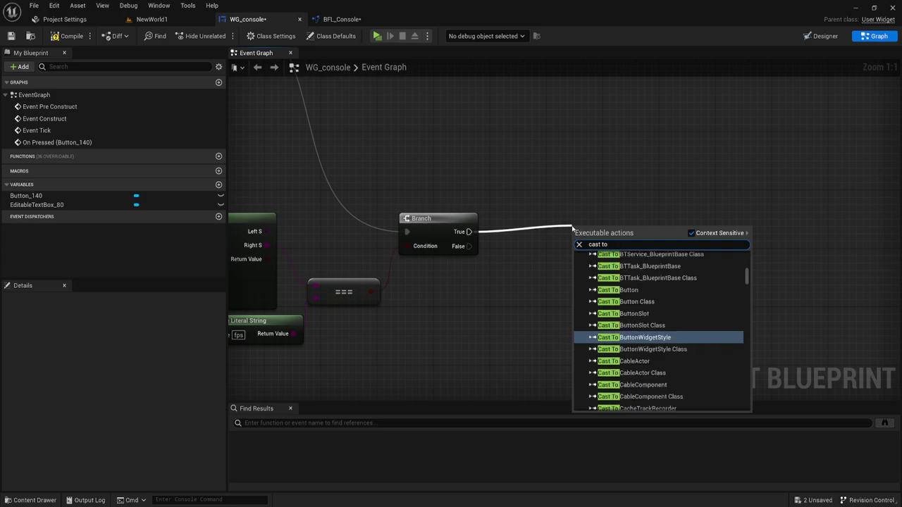
pyautogui.scroll(-3, 658, 331)
pyautogui.scroll(-3, 659, 331)
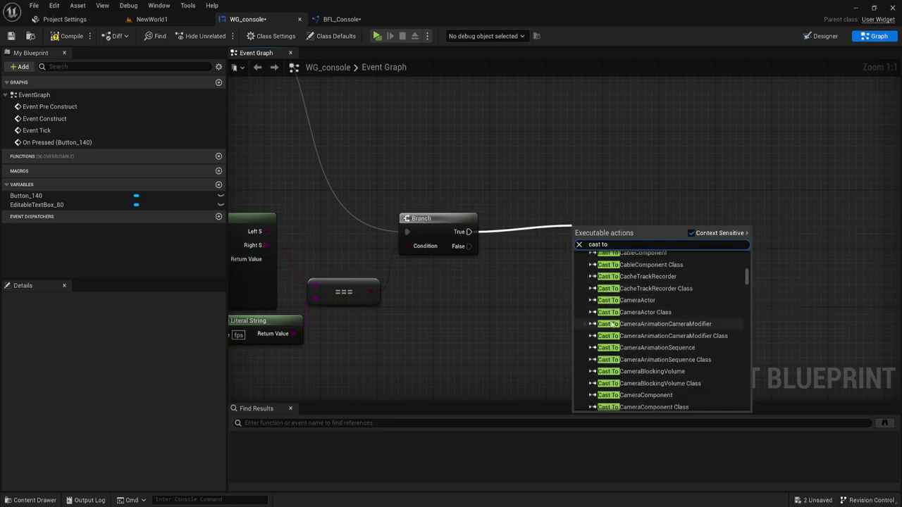
pyautogui.click(542, 299)
pyautogui.moveTo(514, 246)
pyautogui.mouseDown(button='right')
pyautogui.moveTo(577, 216)
pyautogui.moveTo(617, 216)
pyautogui.mouseUp(button='right')
pyautogui.hotkey('ctrl', 'z')
# Open the BFL_Console function library tab
pyautogui.scroll(-2, 572, 264)
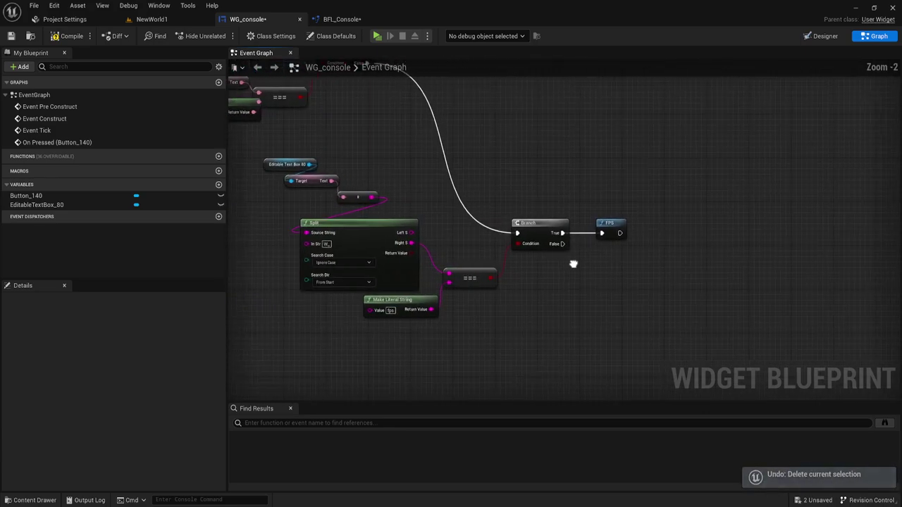
pyautogui.moveTo(577, 259); pyautogui.dragTo(604, 280, button='right')
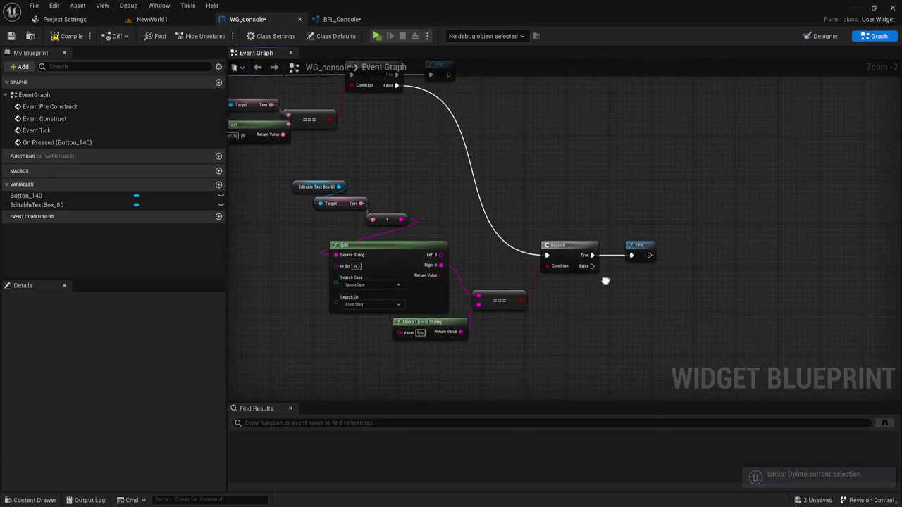
pyautogui.click(339, 21)
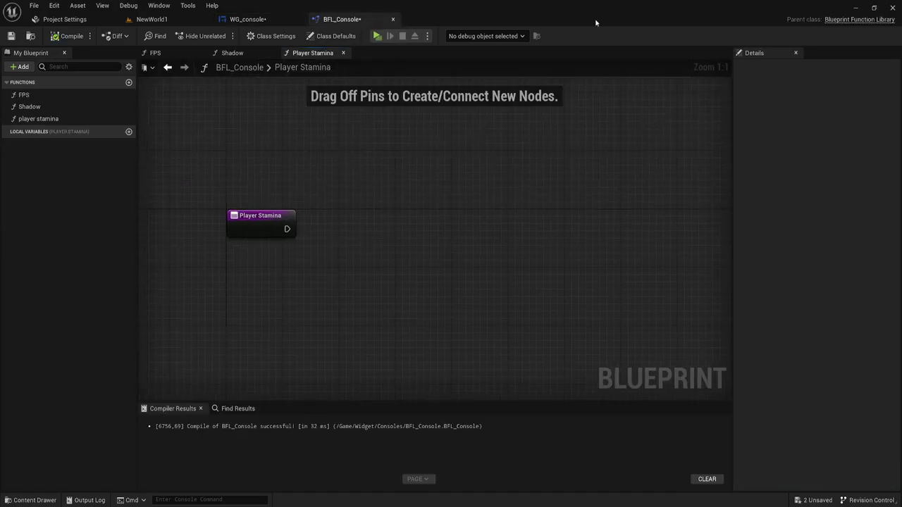
# Duplicate the text box, text conversion, Branch and comparison nodes lower on the canvas
pyautogui.click(247, 19)
pyautogui.moveTo(557, 326)
pyautogui.mouseDown(button='right')
pyautogui.moveTo(620, 215)
pyautogui.moveTo(623, 286)
pyautogui.moveTo(564, 257)
pyautogui.mouseUp(button='right')
pyautogui.moveTo(274, 107); pyautogui.dragTo(500, 174)
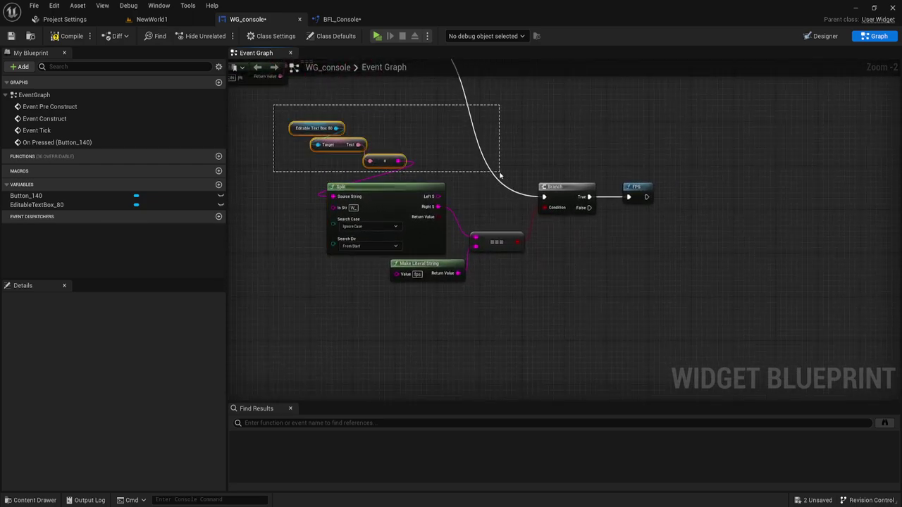
pyautogui.keyDown('shift'); pyautogui.moveTo(557, 148); pyautogui.dragTo(606, 279); pyautogui.keyUp('shift')
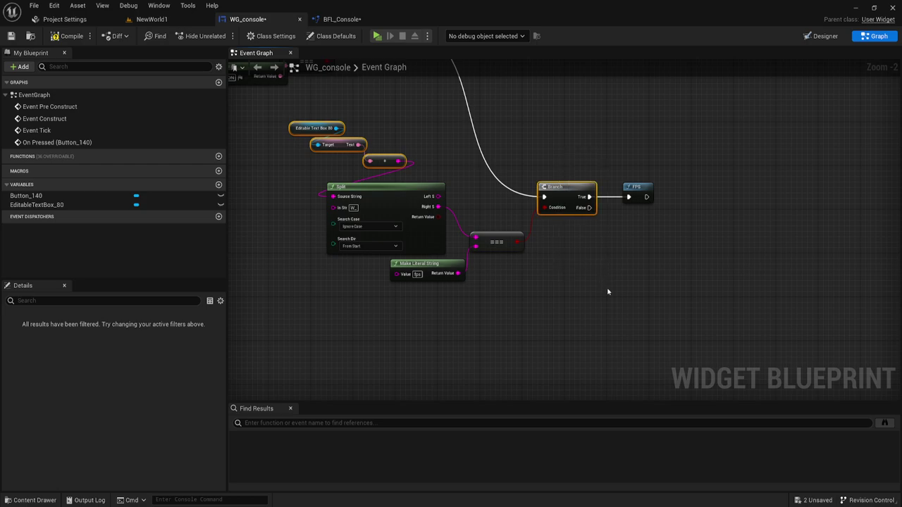
pyautogui.moveTo(608, 292); pyautogui.dragTo(528, 263, button='right')
pyautogui.keyDown('shift'); pyautogui.moveTo(404, 125); pyautogui.dragTo(424, 220); pyautogui.keyUp('shift')
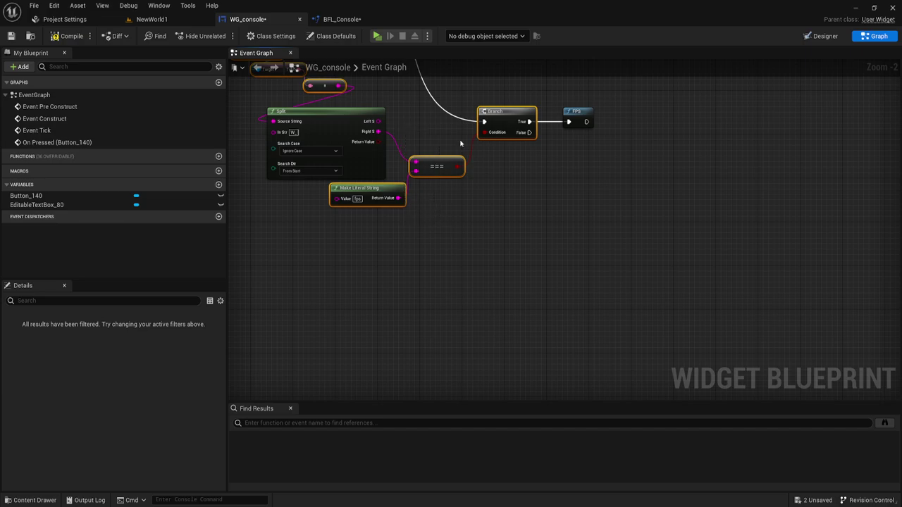
pyautogui.moveTo(509, 214); pyautogui.dragTo(376, 161, button='right')
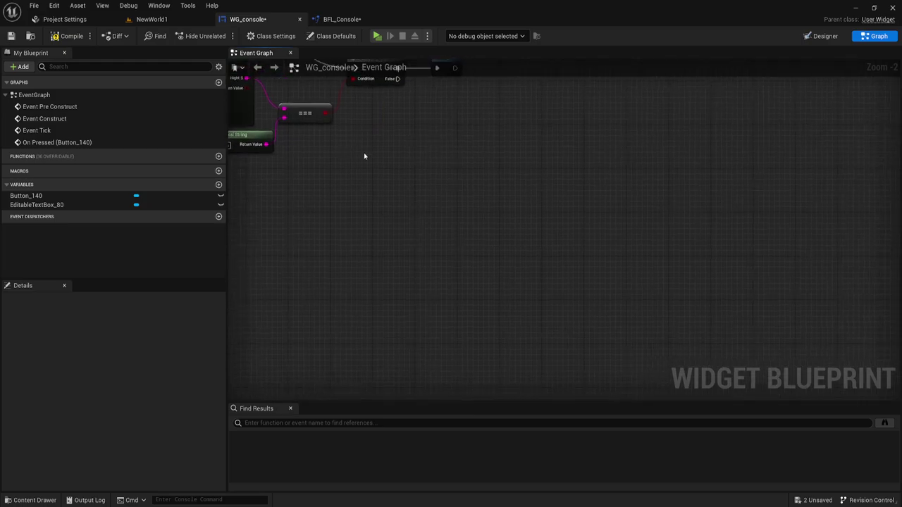
pyautogui.hotkey('ctrl', 'v')
pyautogui.moveTo(432, 164); pyautogui.dragTo(422, 224)
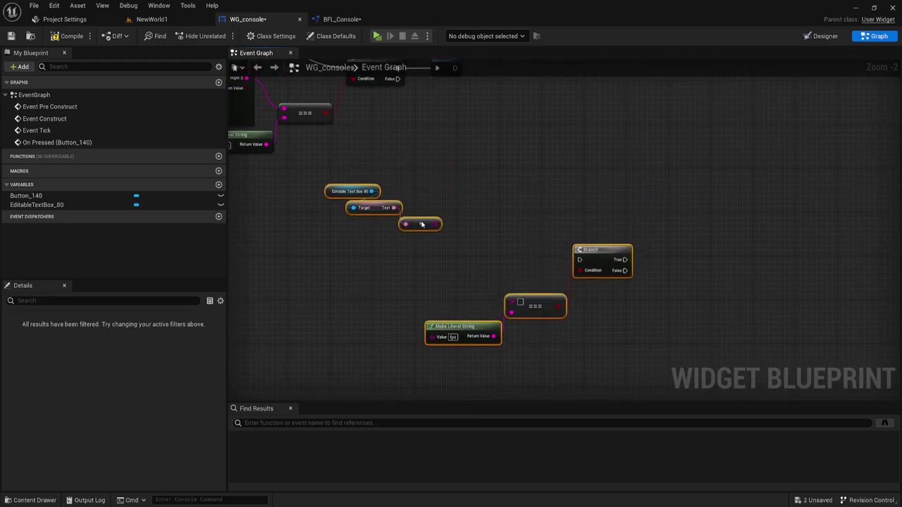
# Connect the first Branch's False output to the new Branch
pyautogui.moveTo(397, 83); pyautogui.dragTo(357, 98, button='right')
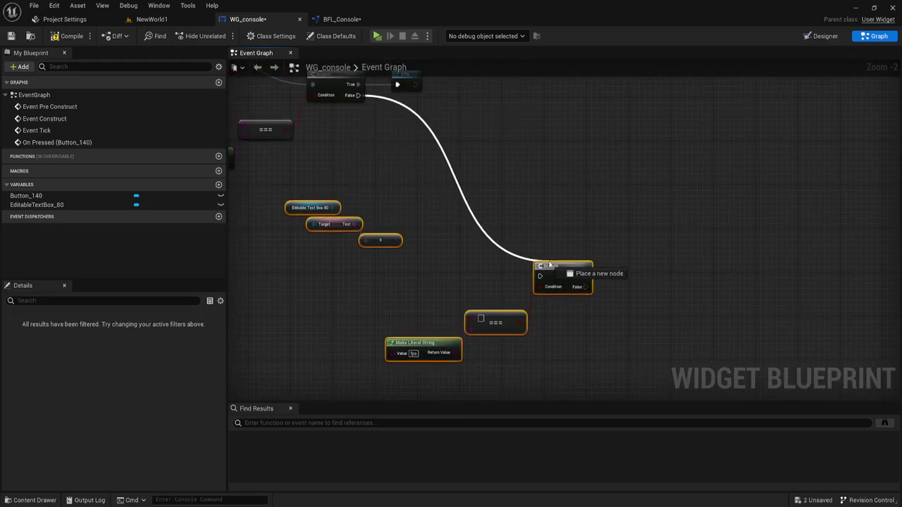
pyautogui.moveTo(356, 96); pyautogui.dragTo(540, 276)
pyautogui.moveTo(465, 219); pyautogui.dragTo(491, 190, button='right')
pyautogui.scroll(2, 492, 190)
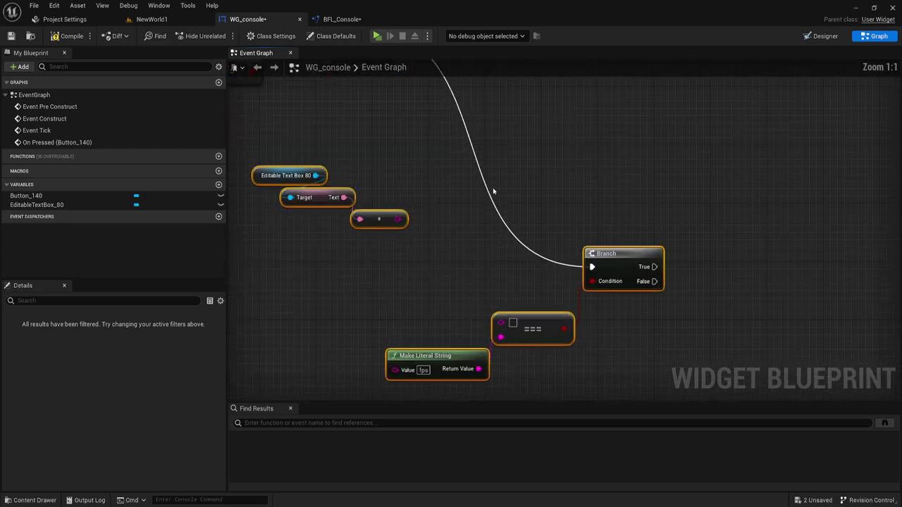
# Delete the old === node and its fps Make Literal String node
pyautogui.moveTo(577, 219); pyautogui.dragTo(590, 195, button='right')
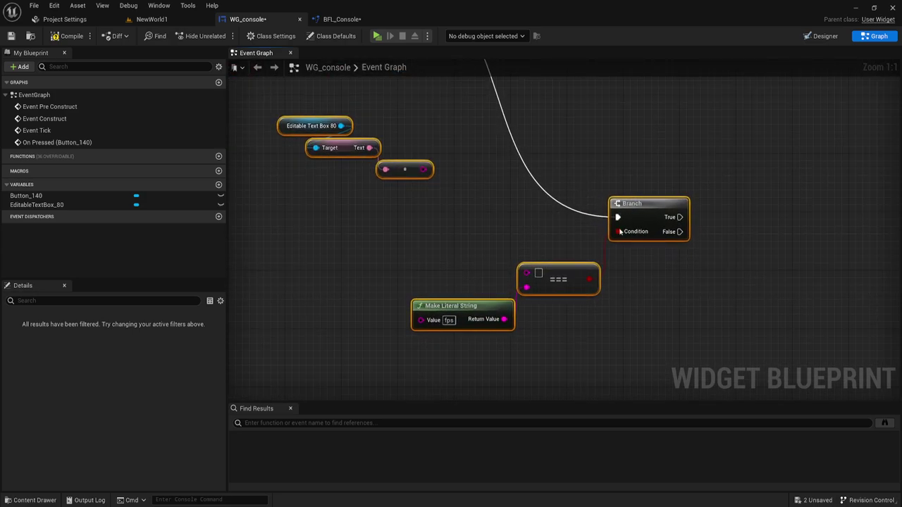
pyautogui.click(673, 282)
pyautogui.moveTo(475, 244); pyautogui.dragTo(575, 328)
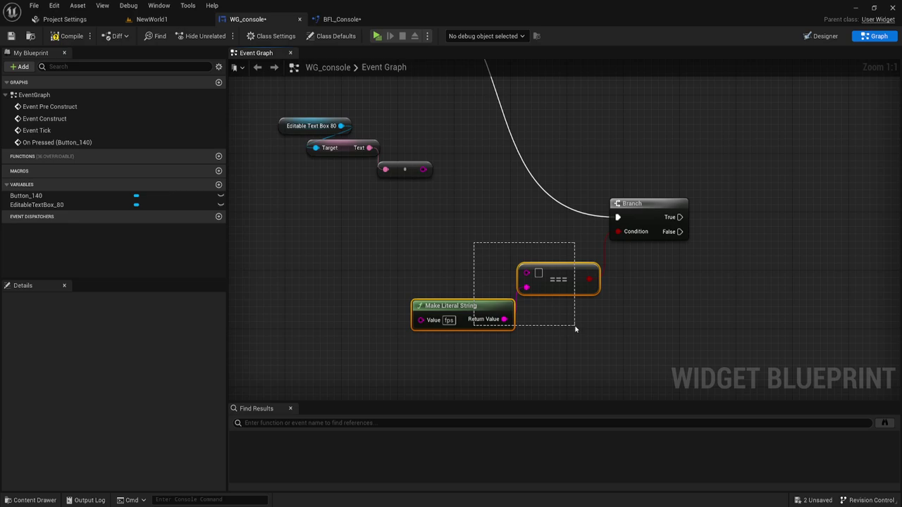
pyautogui.press('Delete')
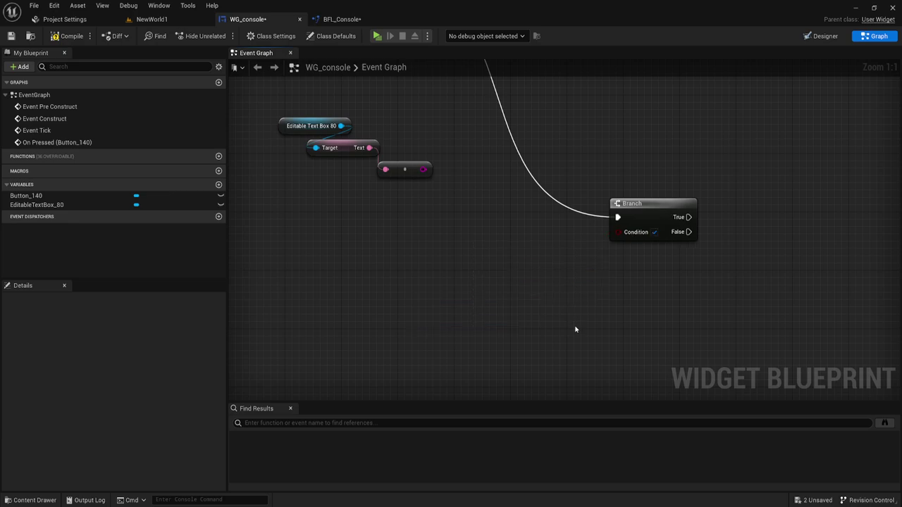
# Rearrange the three text-reading nodes and pull a wire from the string output
pyautogui.moveTo(474, 220); pyautogui.dragTo(510, 247, button='right')
pyautogui.moveTo(316, 250); pyautogui.dragTo(417, 137)
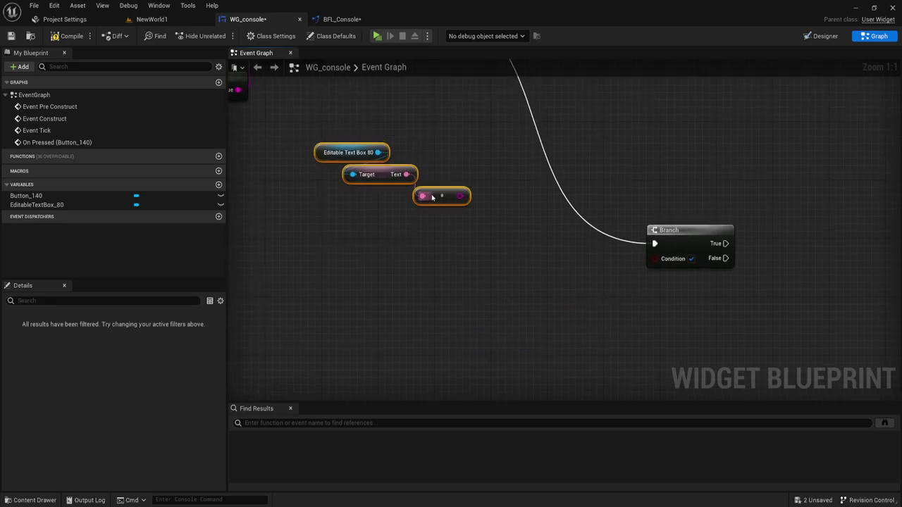
pyautogui.moveTo(422, 195); pyautogui.dragTo(415, 233)
pyautogui.press('Escape')
pyautogui.moveTo(493, 276); pyautogui.dragTo(468, 219, button='right')
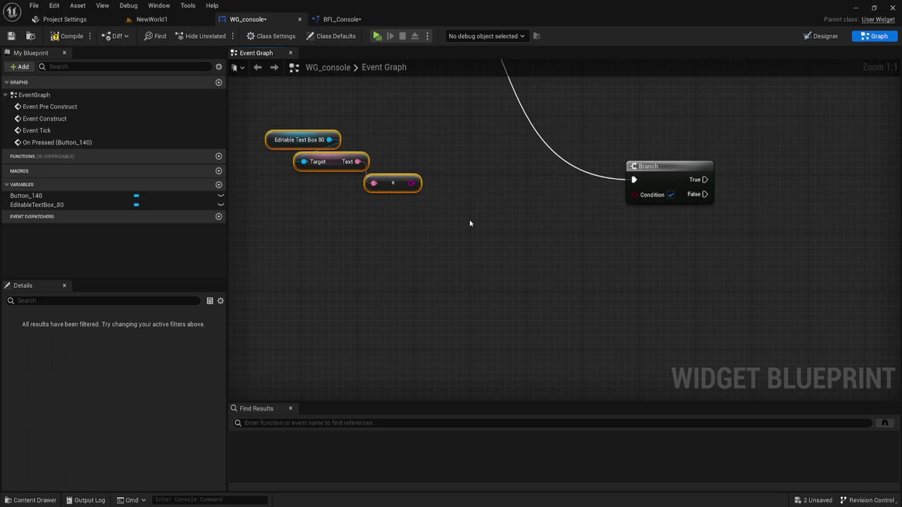
pyautogui.moveTo(395, 213); pyautogui.dragTo(382, 194, button='right')
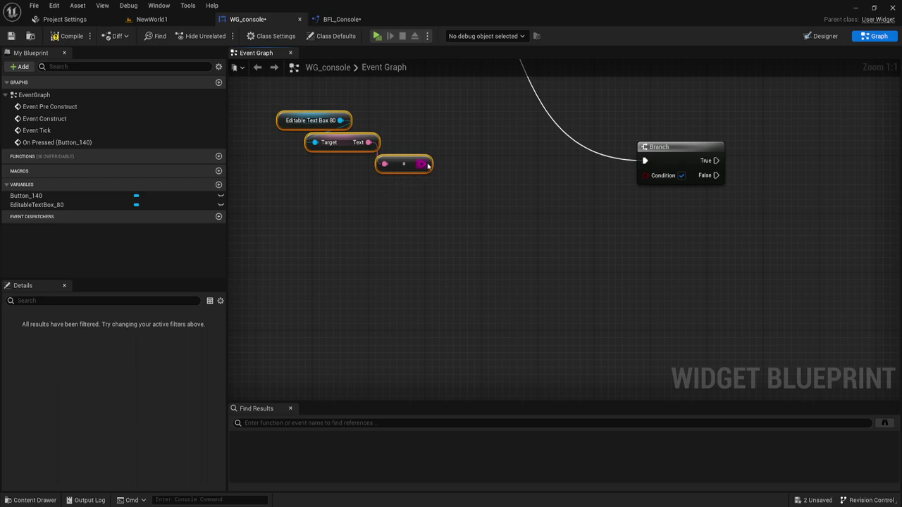
pyautogui.moveTo(427, 165); pyautogui.dragTo(356, 197)
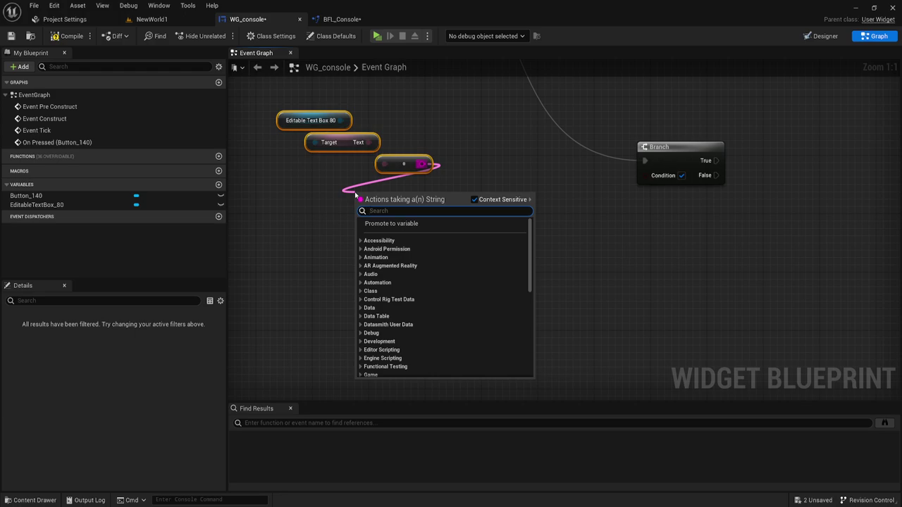
# Add a Mid node on the converted string with Start 0 and Count 2
pyautogui.write('mi')
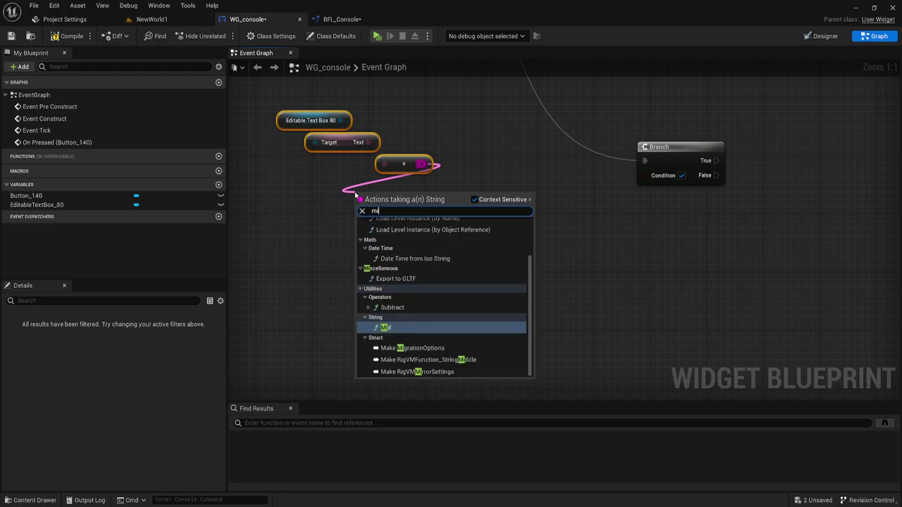
pyautogui.write('d')
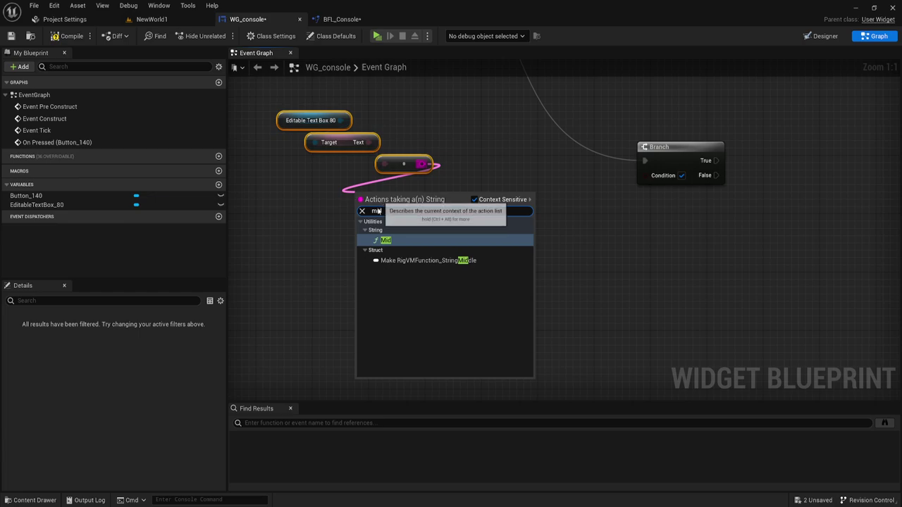
pyautogui.click(385, 241)
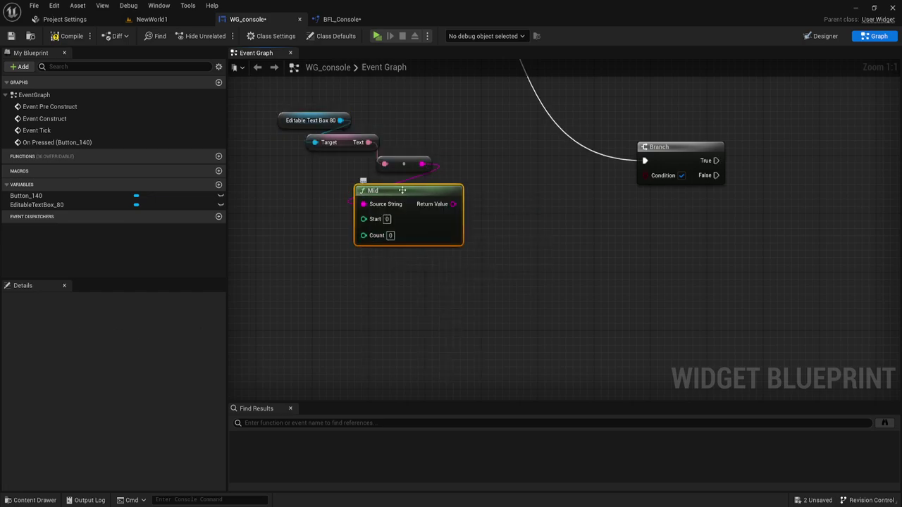
pyautogui.moveTo(447, 189); pyautogui.dragTo(454, 205)
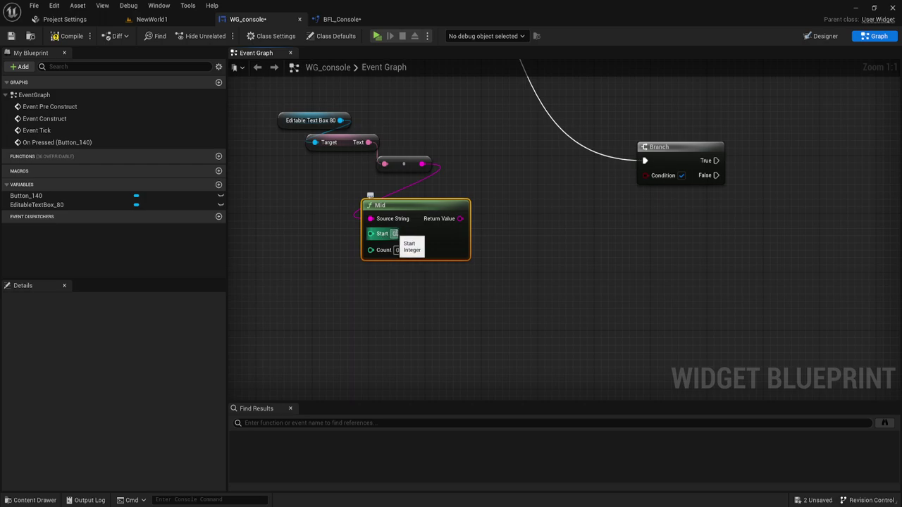
pyautogui.moveTo(391, 237); pyautogui.dragTo(395, 236)
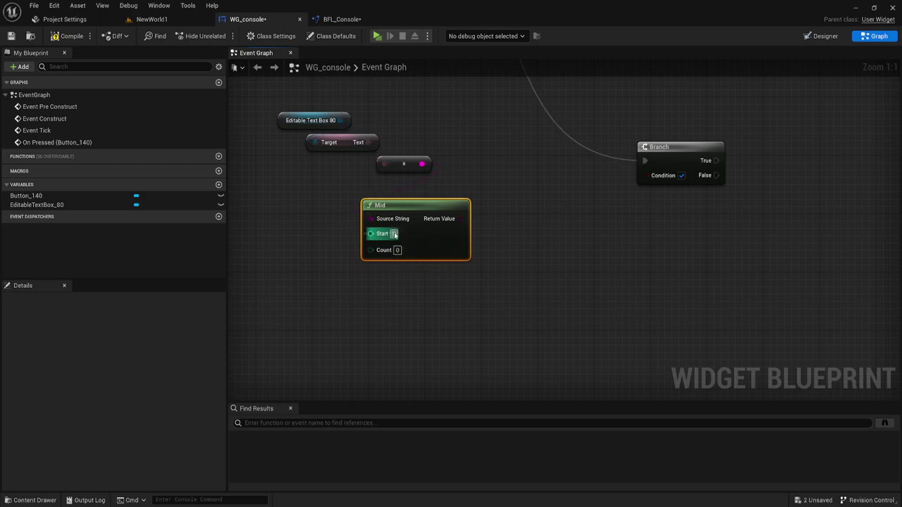
pyautogui.click(394, 233)
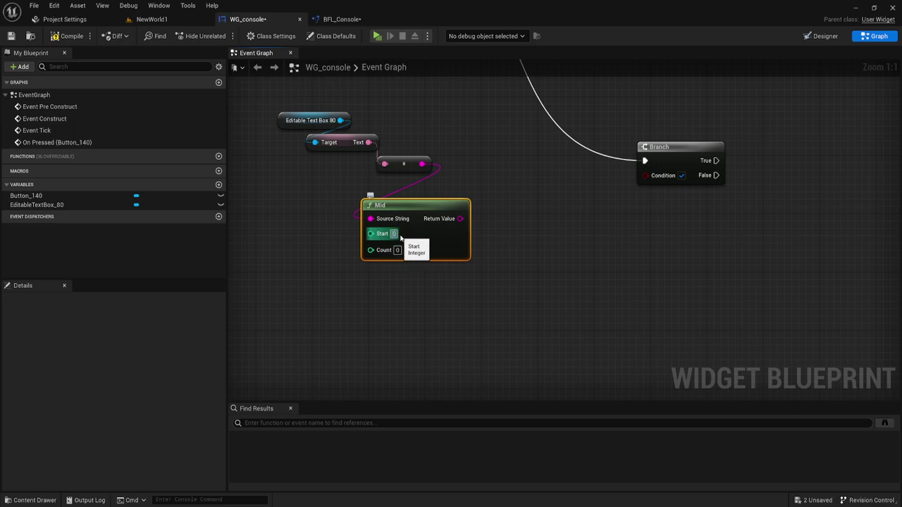
pyautogui.press('Return')
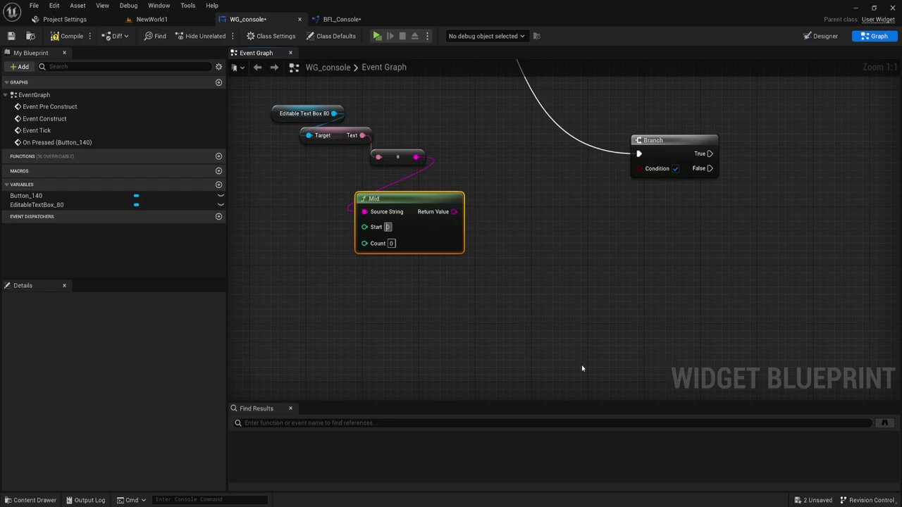
pyautogui.click(389, 244)
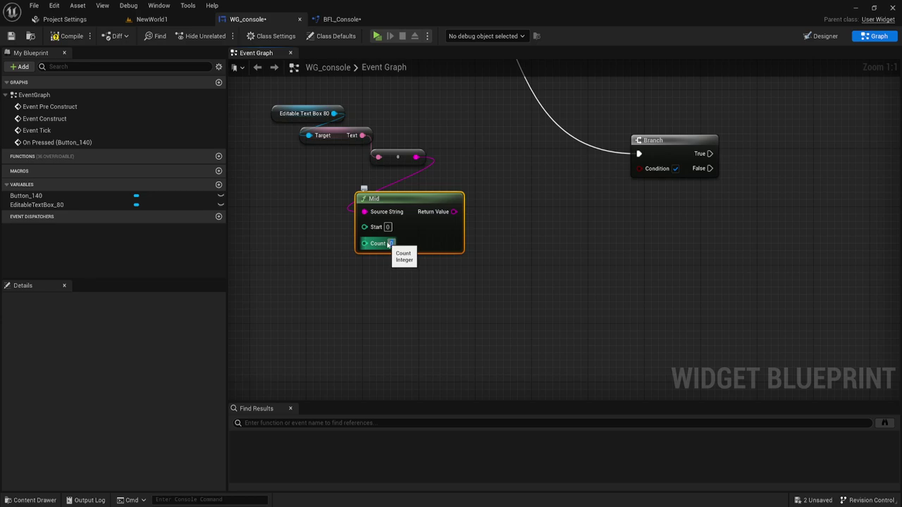
pyautogui.write('2')
pyautogui.press('Return')
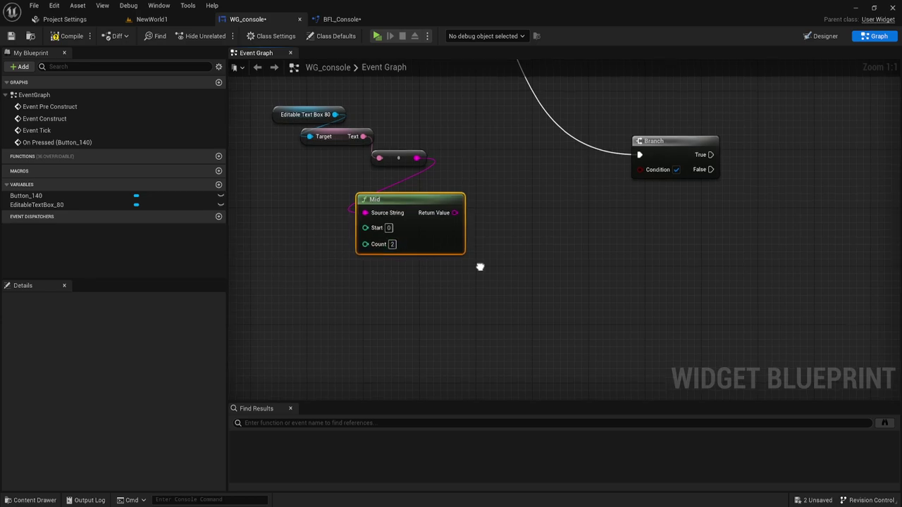
pyautogui.rightClick(479, 266)
pyautogui.click(496, 234)
pyautogui.moveTo(495, 234); pyautogui.dragTo(475, 235, button='right')
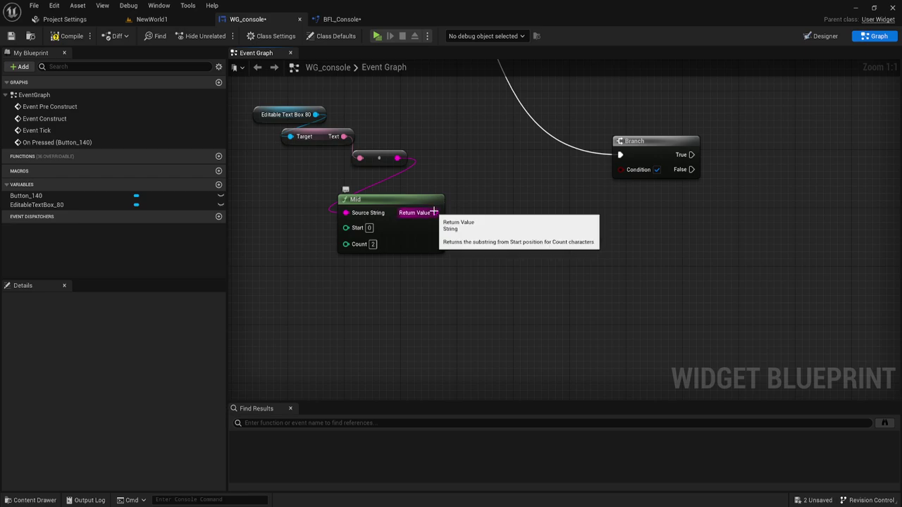
# Compare Mid's output with an Equal Exactly (===) node wired into the Branch Condition
pyautogui.moveTo(434, 212); pyautogui.dragTo(463, 214)
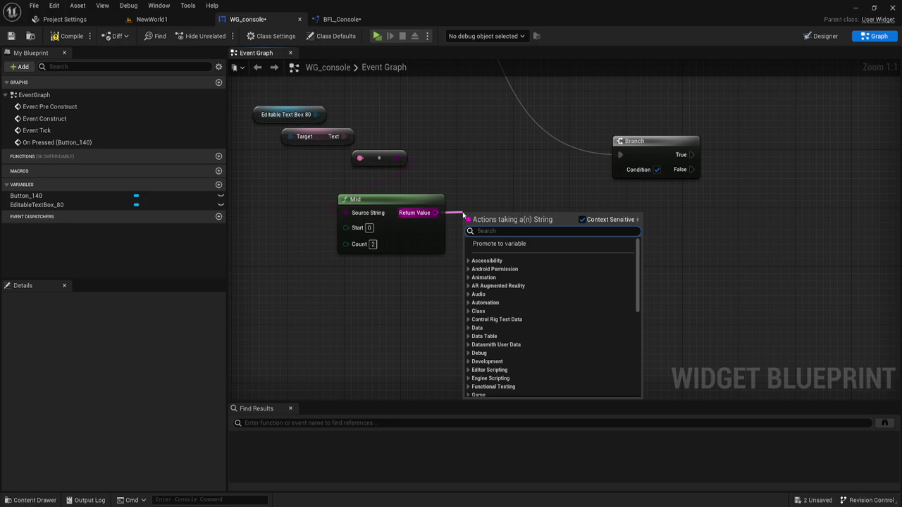
pyautogui.write('==')
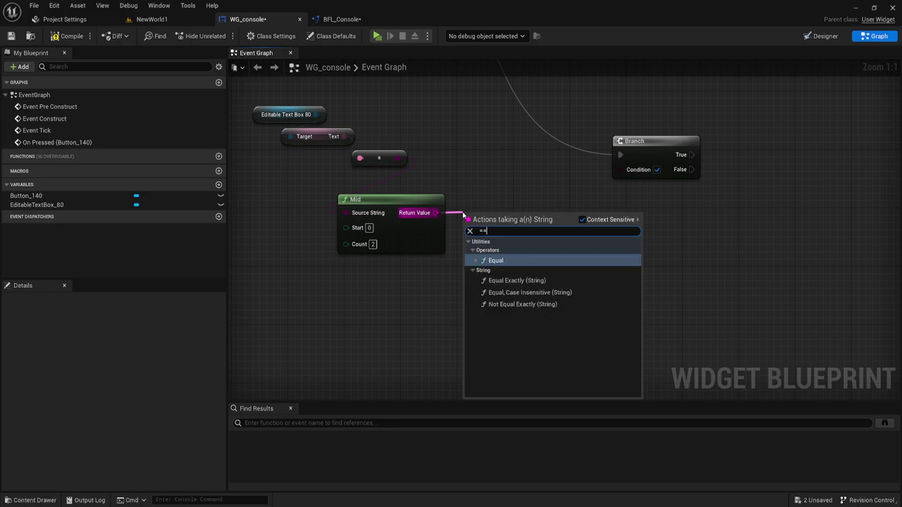
pyautogui.click(494, 265)
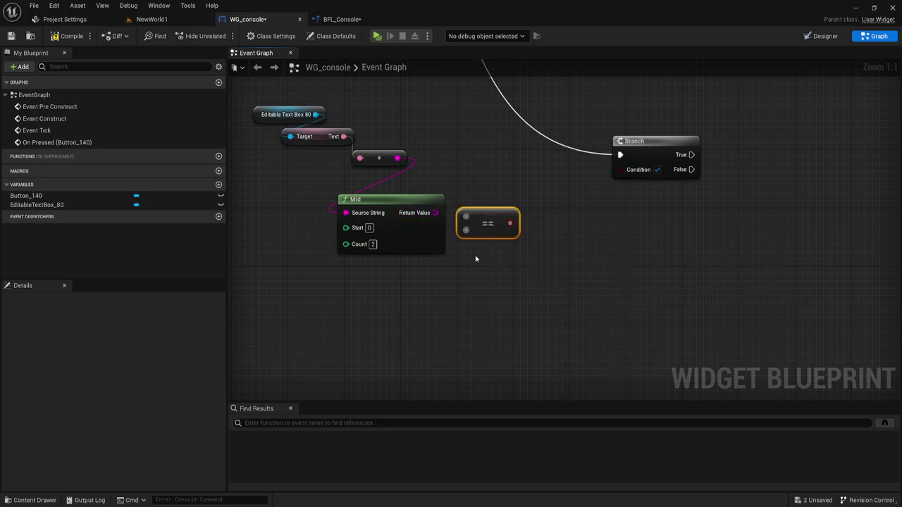
pyautogui.press('Delete')
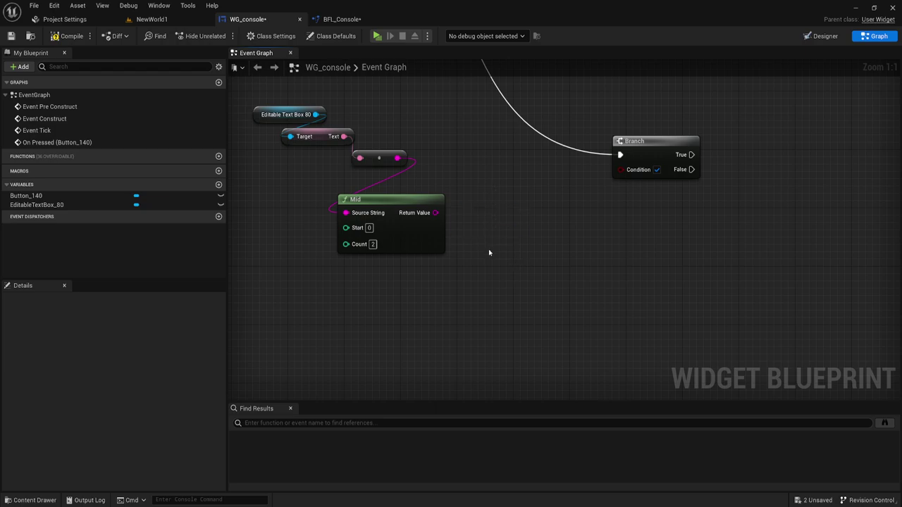
pyautogui.moveTo(435, 212); pyautogui.dragTo(465, 225)
pyautogui.write('===')
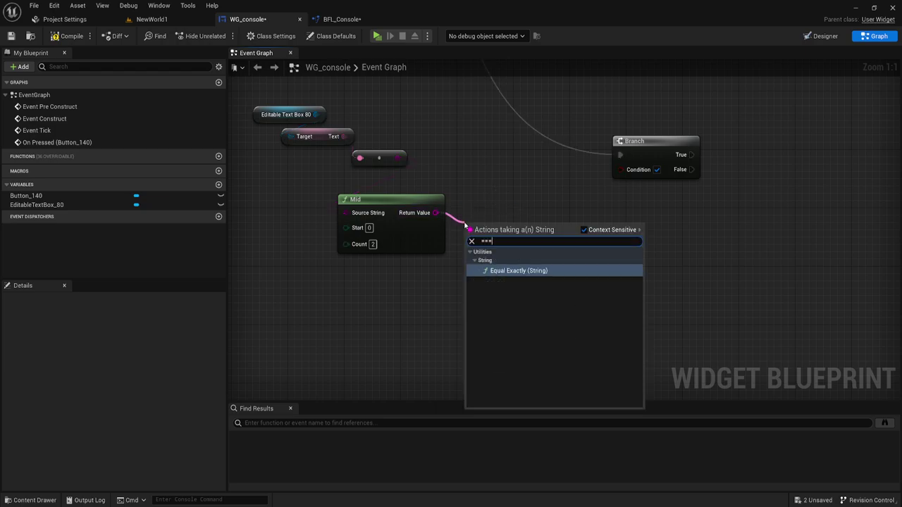
pyautogui.click(509, 269)
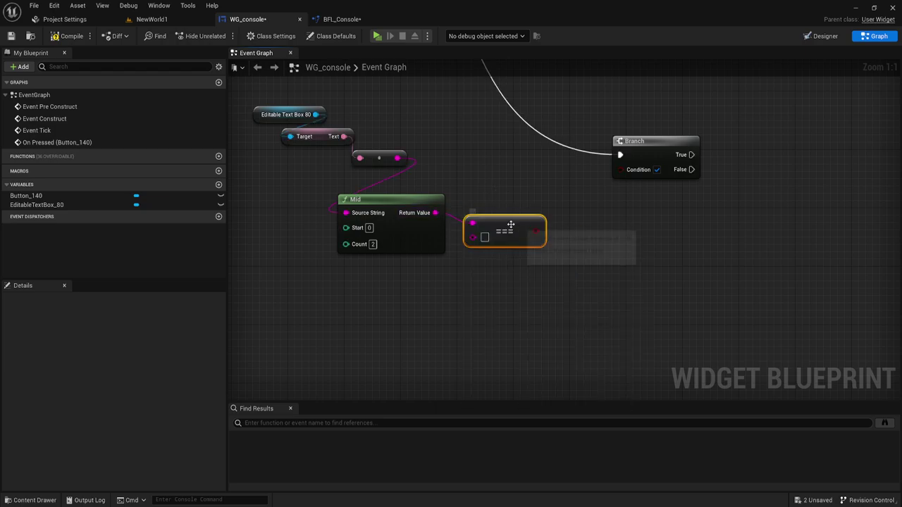
pyautogui.moveTo(536, 232); pyautogui.dragTo(620, 169)
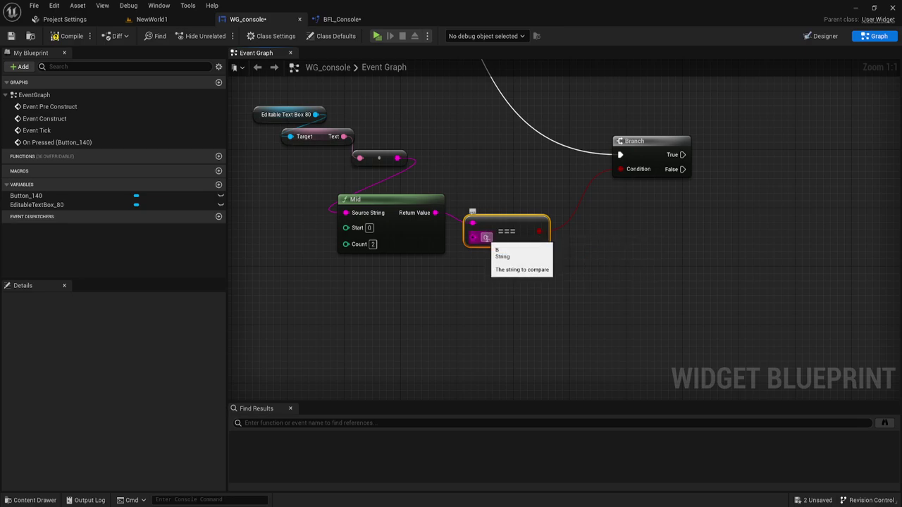
# Set the comparison string to Qw_ and change Mid's Count to 3
pyautogui.write('w_')
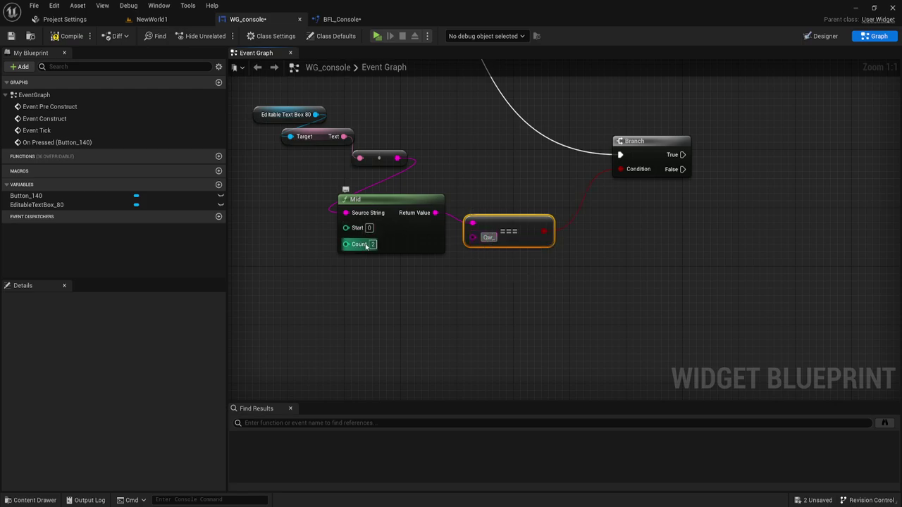
pyautogui.click(373, 244)
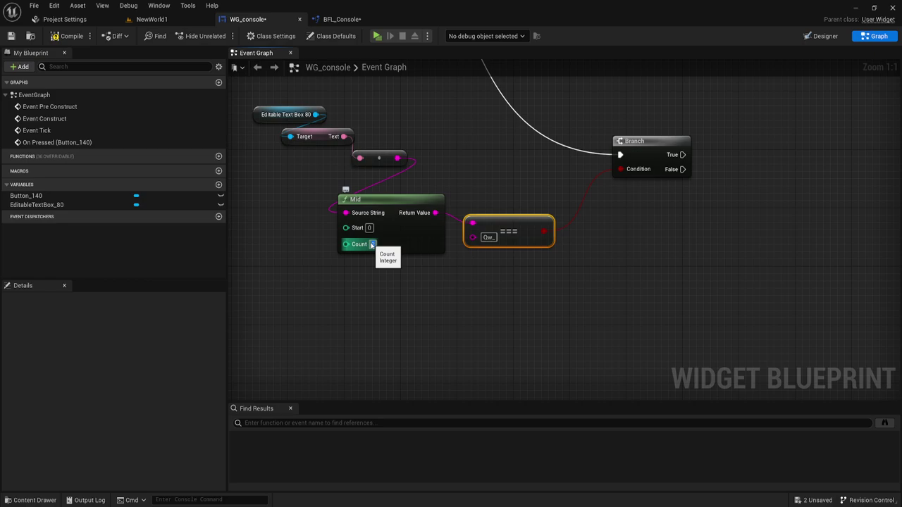
pyautogui.write('3')
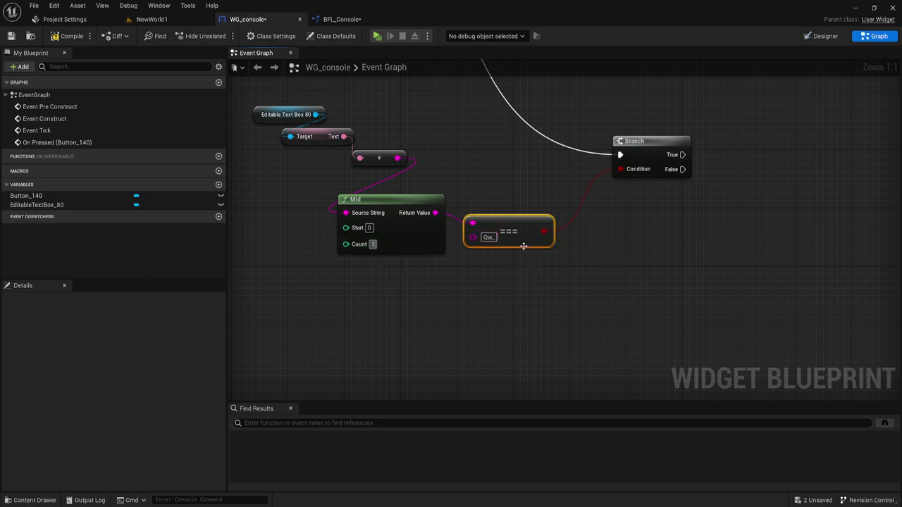
pyautogui.moveTo(497, 244); pyautogui.dragTo(504, 226, button='right')
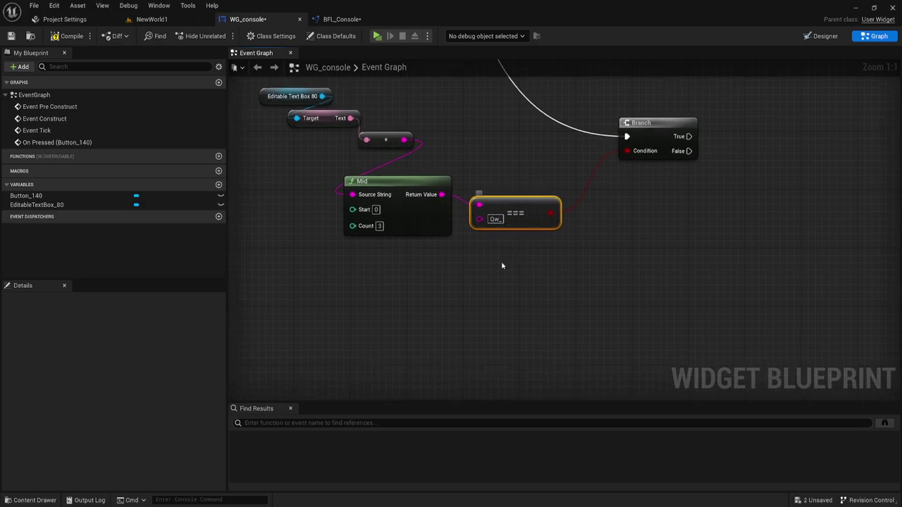
pyautogui.moveTo(503, 269); pyautogui.dragTo(434, 286, button='right')
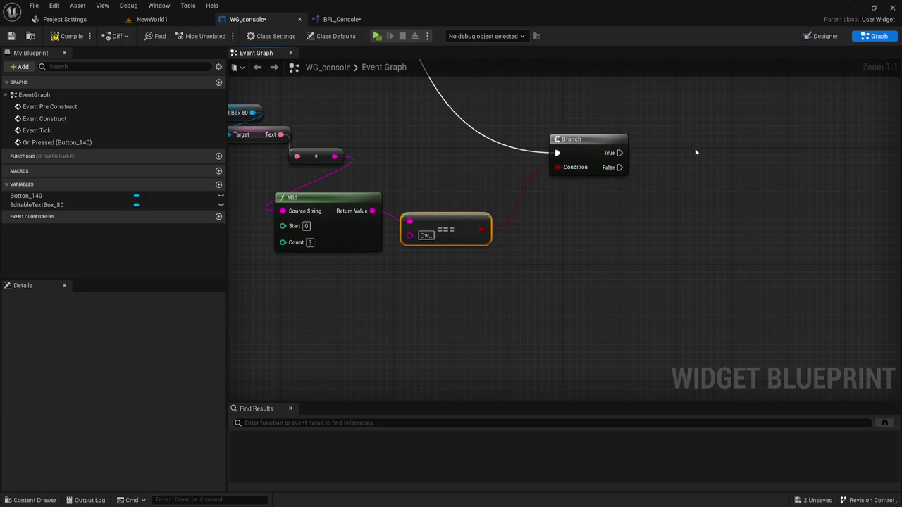
# Add an Execute Console Command node off the Branch's True pin, positioned to the right
pyautogui.moveTo(694, 150); pyautogui.dragTo(672, 150, button='right')
pyautogui.moveTo(596, 153); pyautogui.dragTo(699, 133)
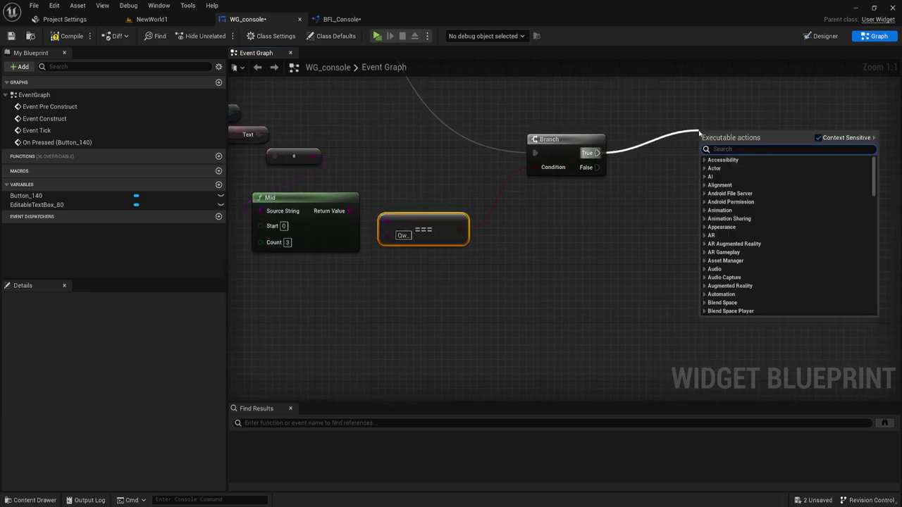
pyautogui.write('exe')
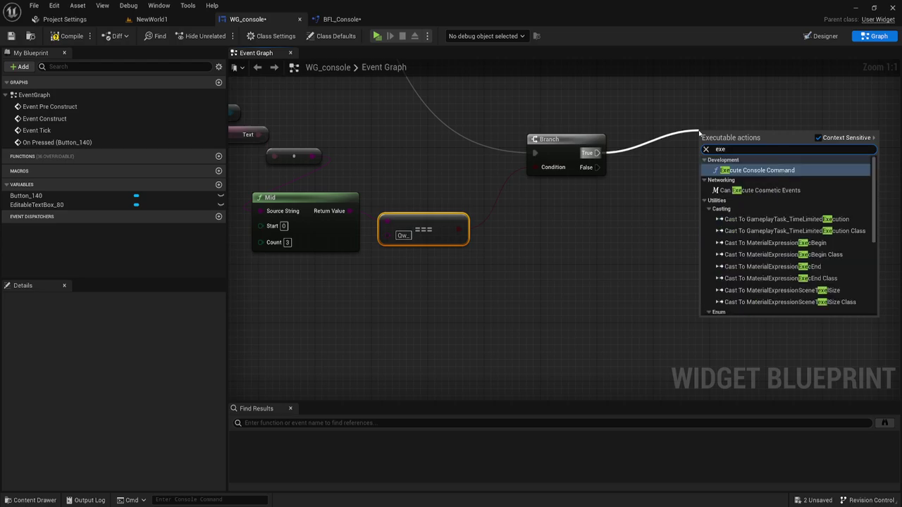
pyautogui.press('Return')
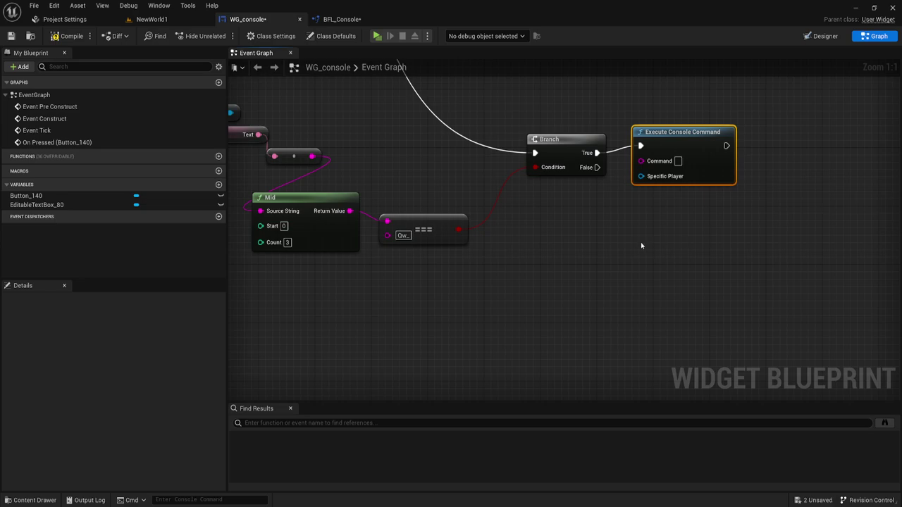
pyautogui.moveTo(641, 246); pyautogui.dragTo(664, 230, button='right')
pyautogui.moveTo(698, 145); pyautogui.dragTo(717, 152)
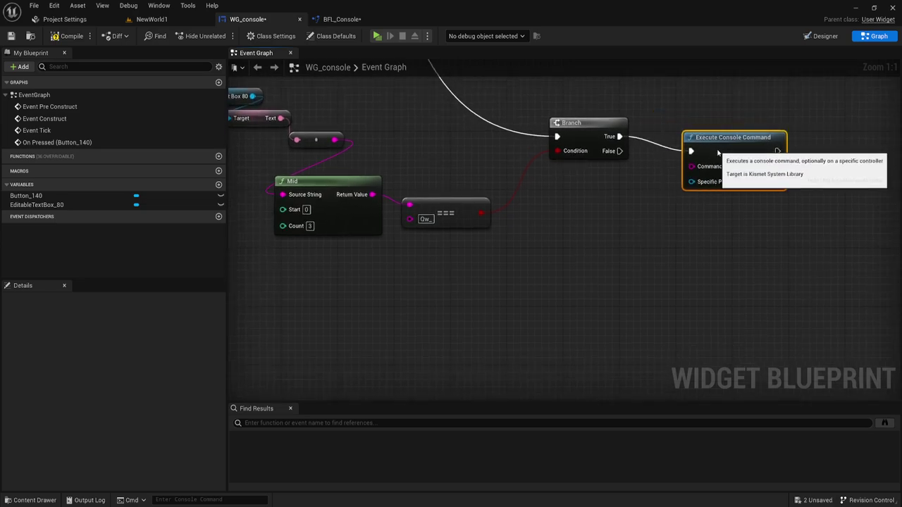
pyautogui.moveTo(624, 212); pyautogui.dragTo(654, 208, button='right')
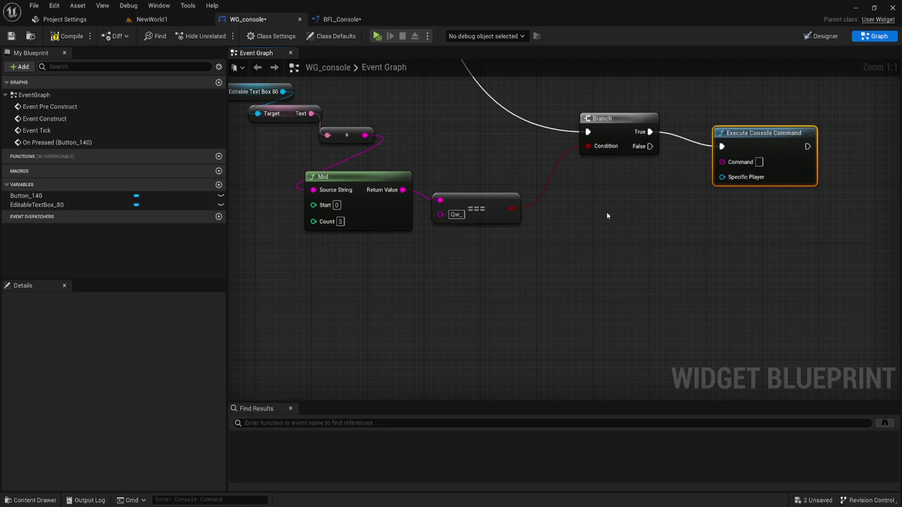
pyautogui.moveTo(363, 266); pyautogui.dragTo(415, 260, button='right')
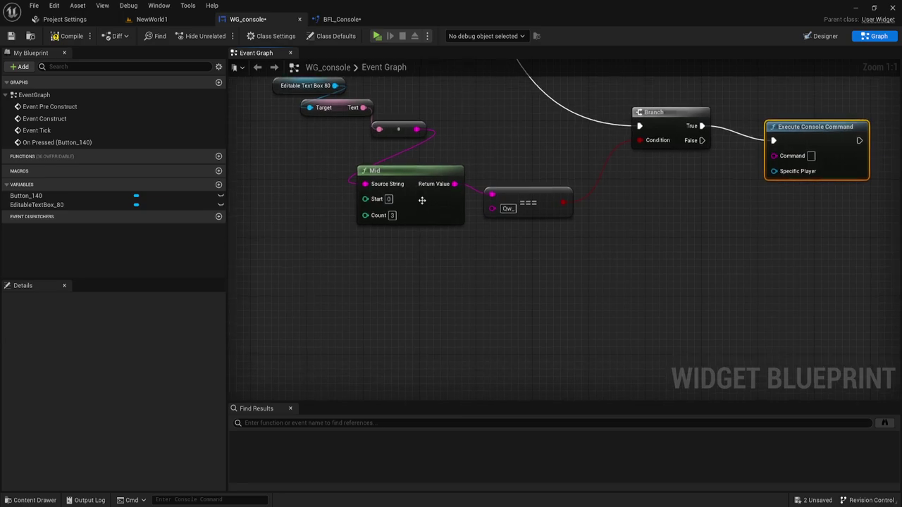
pyautogui.moveTo(416, 129); pyautogui.dragTo(362, 279)
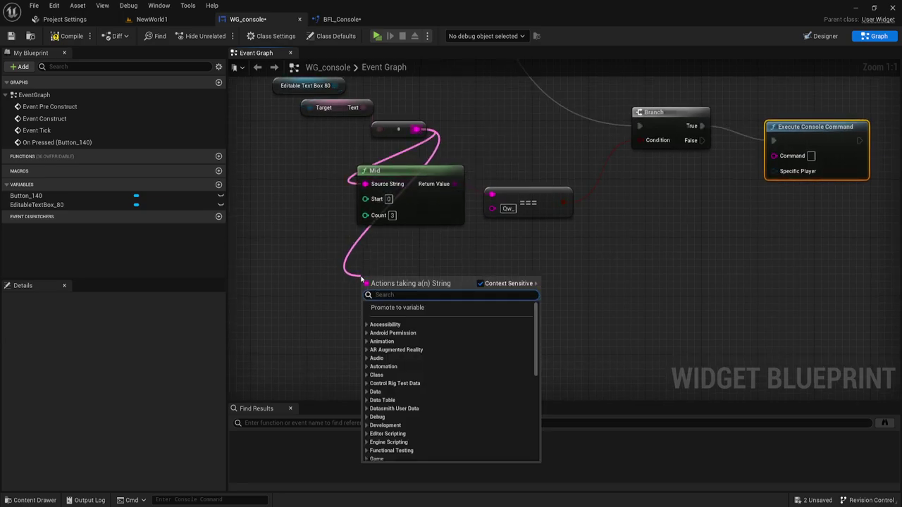
# Add a Split node fed by Mid's result, wiring its Right S into the console Command input
pyautogui.write('split')
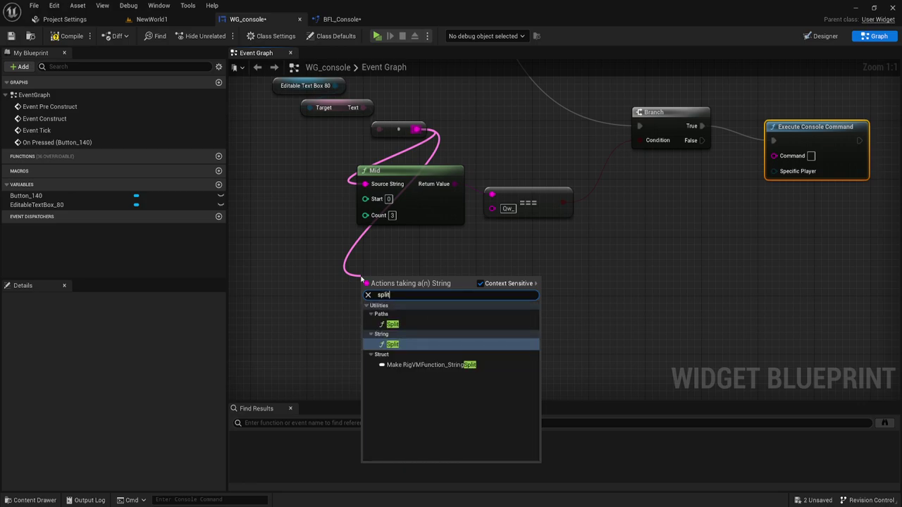
pyautogui.click(392, 344)
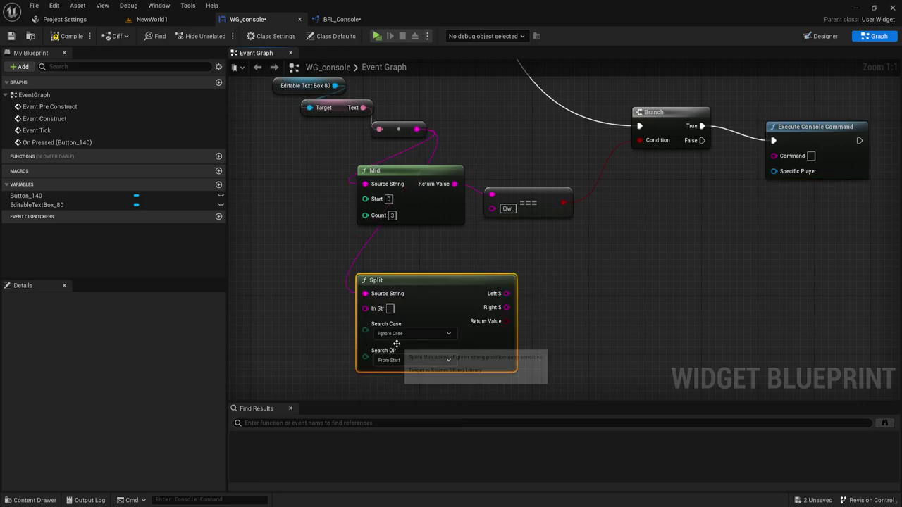
pyautogui.moveTo(442, 280); pyautogui.dragTo(463, 266)
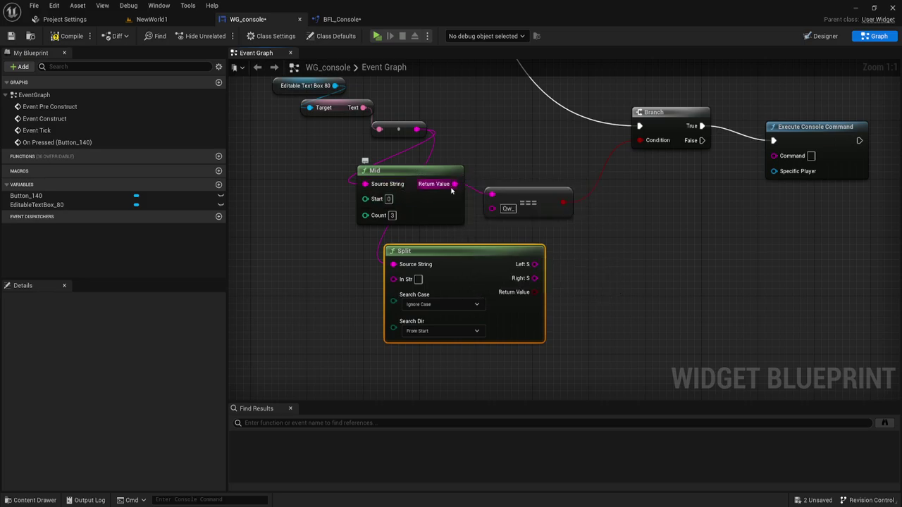
pyautogui.moveTo(455, 184); pyautogui.dragTo(393, 279)
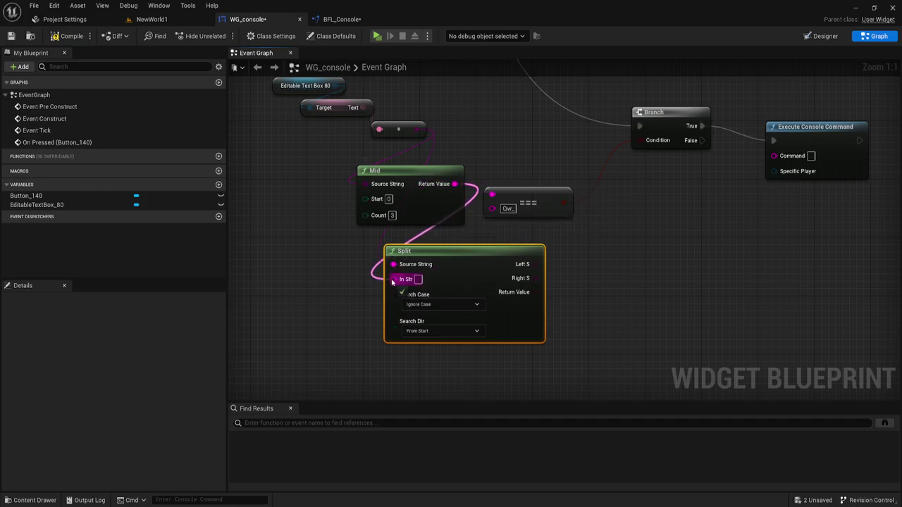
pyautogui.moveTo(445, 250); pyautogui.dragTo(537, 243)
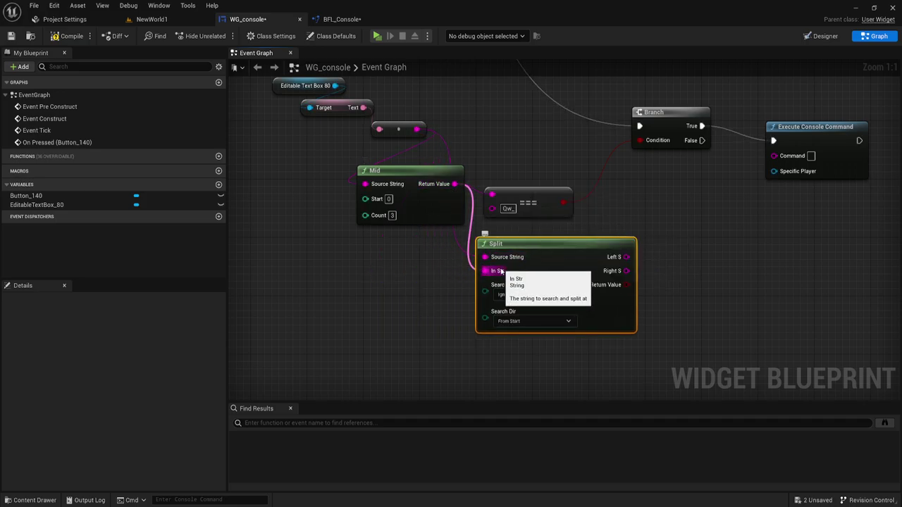
pyautogui.moveTo(700, 296); pyautogui.dragTo(588, 287, button='right')
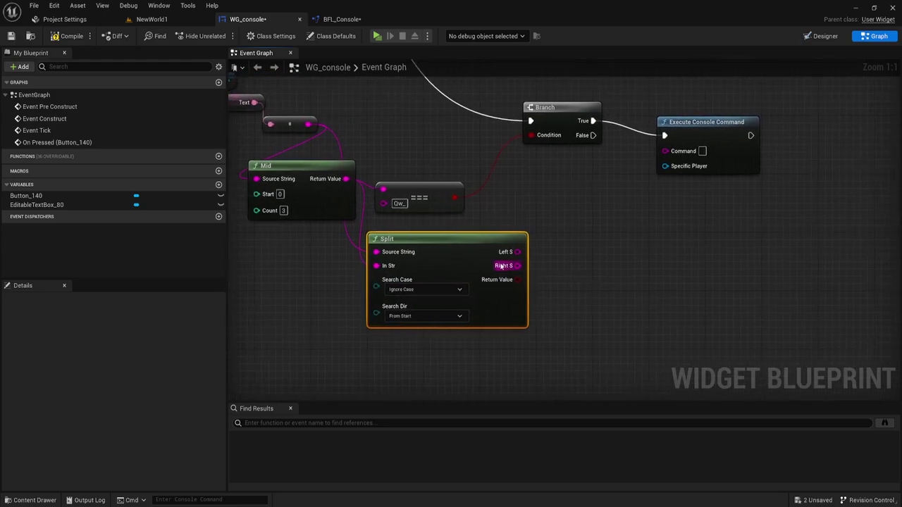
pyautogui.moveTo(514, 266); pyautogui.dragTo(665, 150)
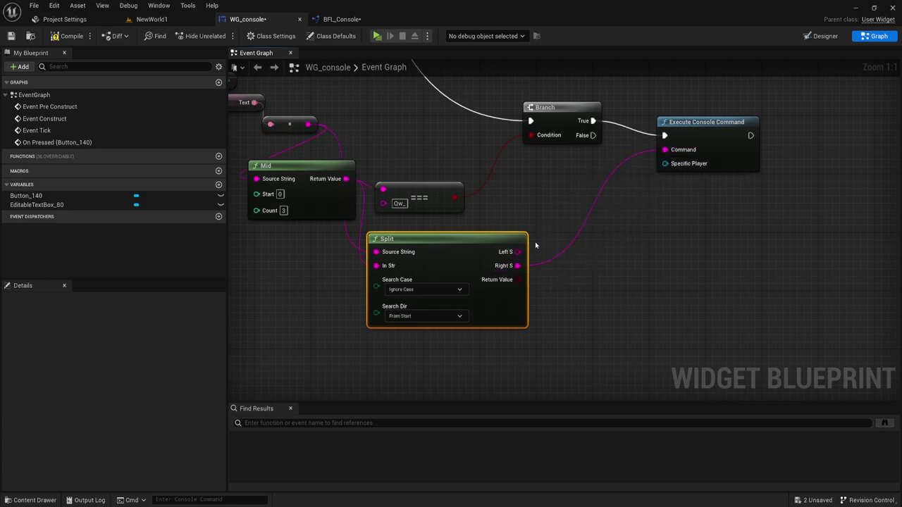
pyautogui.moveTo(535, 245); pyautogui.dragTo(572, 232, button='right')
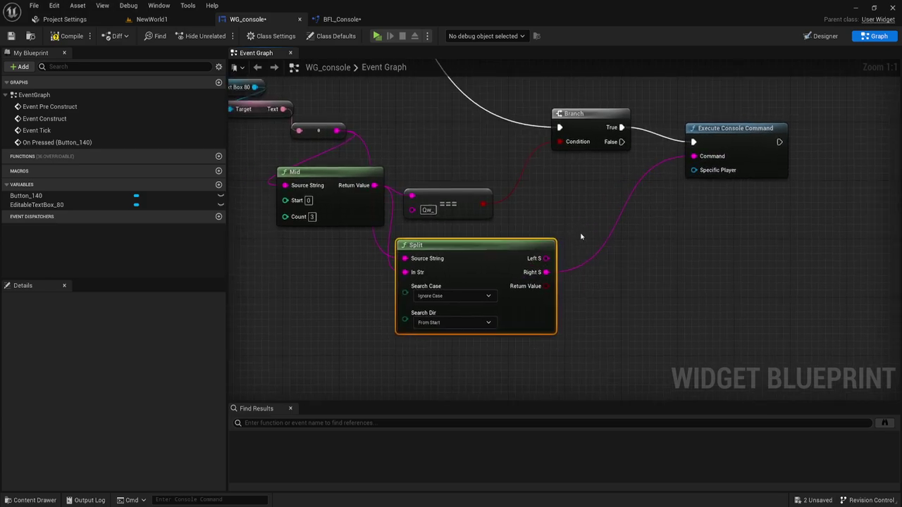
pyautogui.moveTo(653, 214); pyautogui.dragTo(630, 221, button='right')
pyautogui.moveTo(645, 100); pyautogui.dragTo(797, 211)
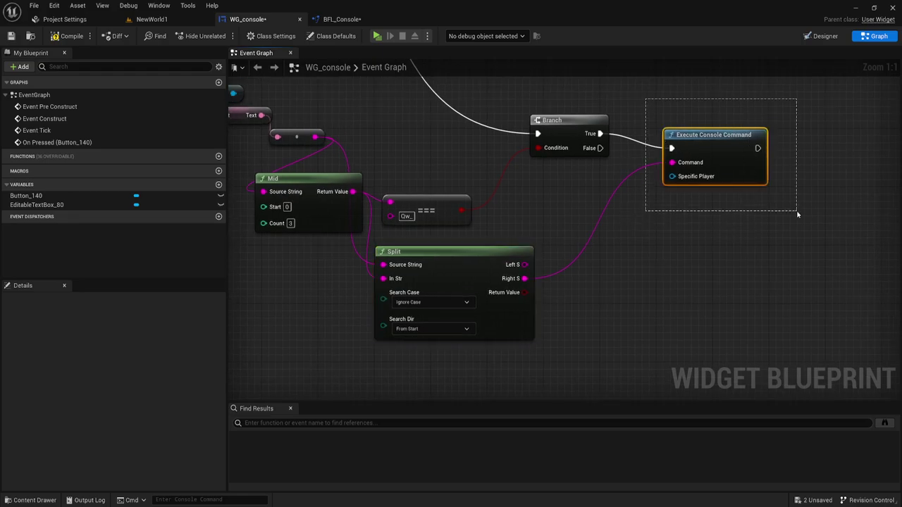
# Verify the Qw_ comparison value, compile WG_console, and return to the NewWorld1 level
pyautogui.scroll(-1, 704, 229)
pyautogui.moveTo(728, 249)
pyautogui.mouseDown(button='right')
pyautogui.moveTo(614, 228)
pyautogui.moveTo(651, 238)
pyautogui.mouseUp(button='right')
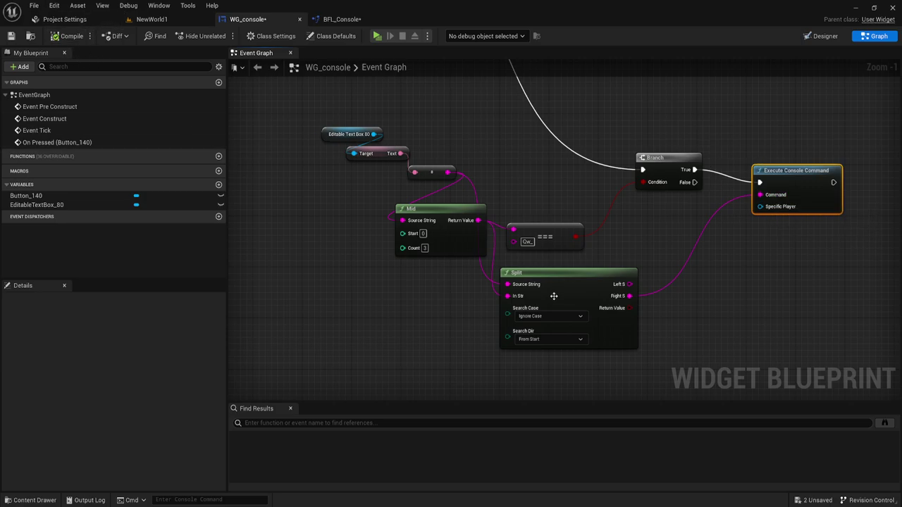
pyautogui.moveTo(521, 221); pyautogui.dragTo(515, 226, button='right')
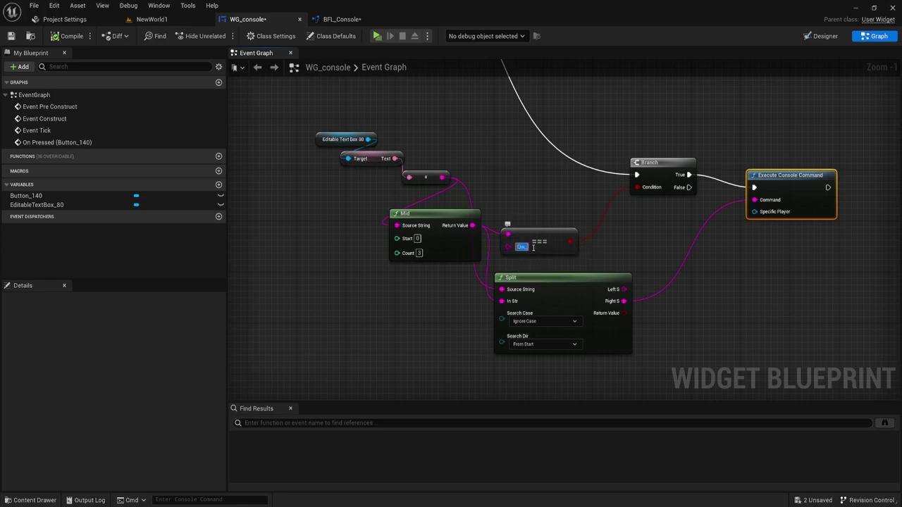
pyautogui.click(521, 246)
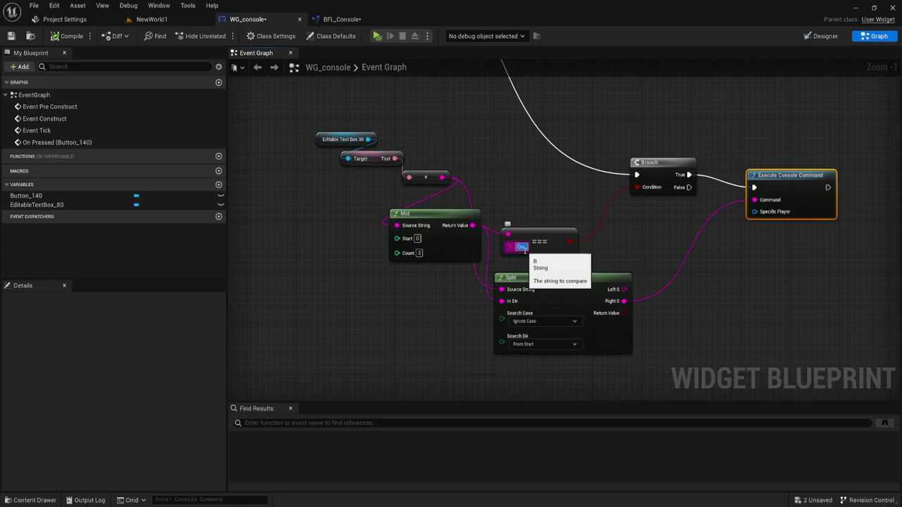
pyautogui.click(64, 39)
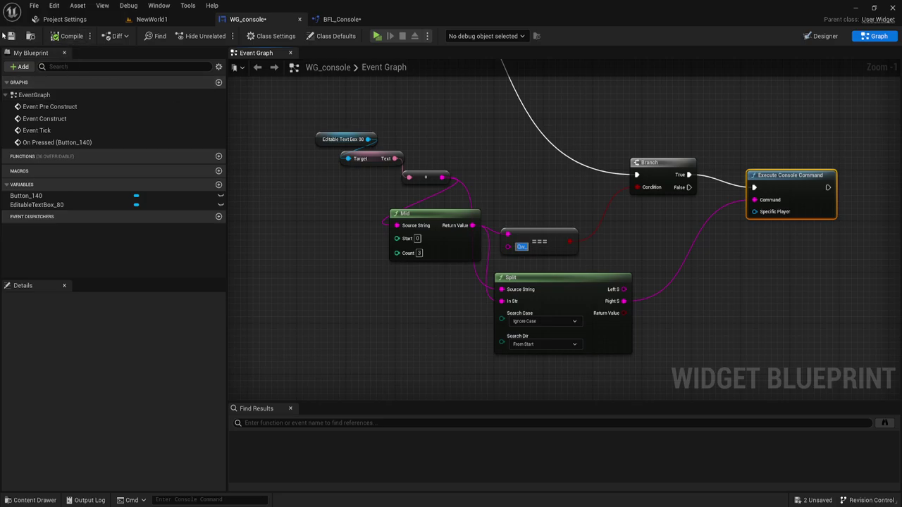
pyautogui.click(152, 19)
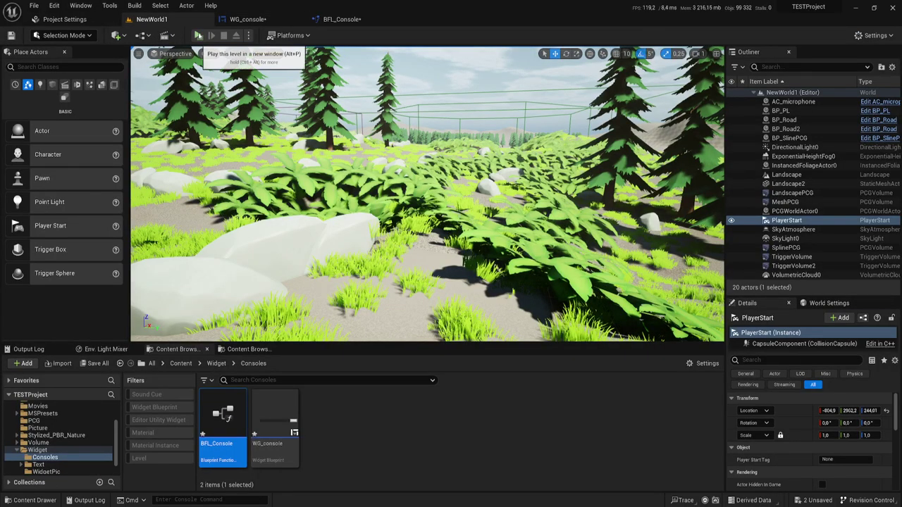
# Launch the level in a standalone window and send Qw_r.ShadowQuality 0 to remove the shadows
pyautogui.click(198, 36)
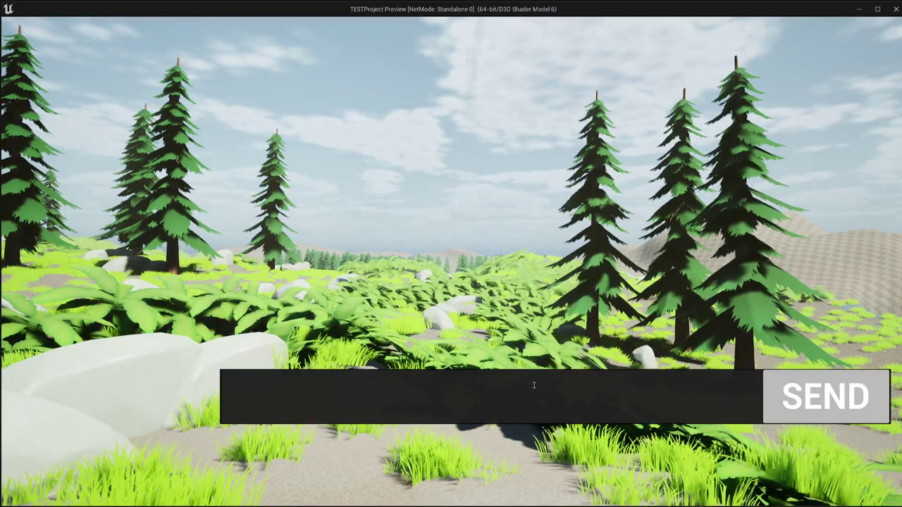
pyautogui.click(450, 398)
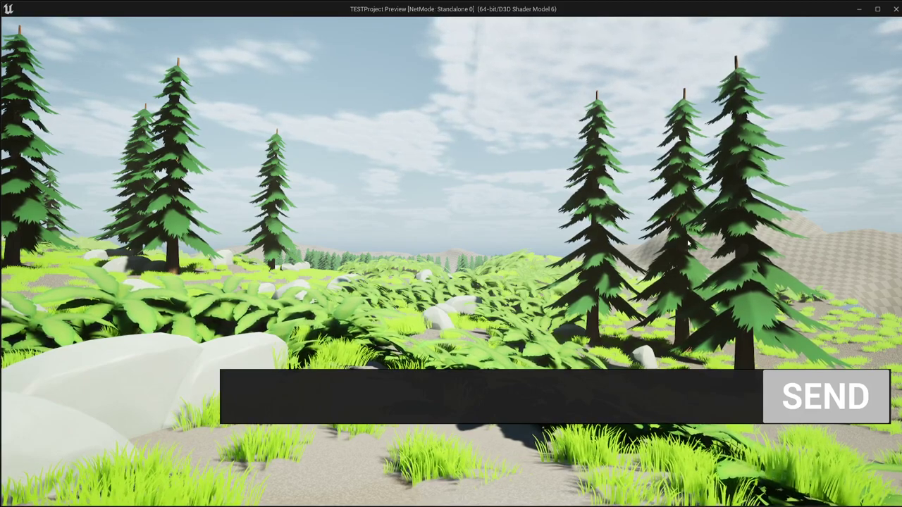
pyautogui.click(424, 400)
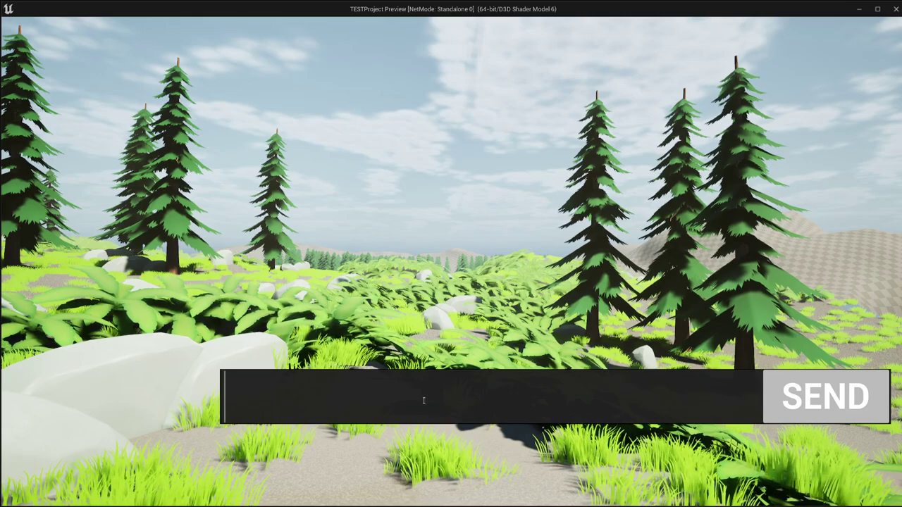
pyautogui.write('Qw_')
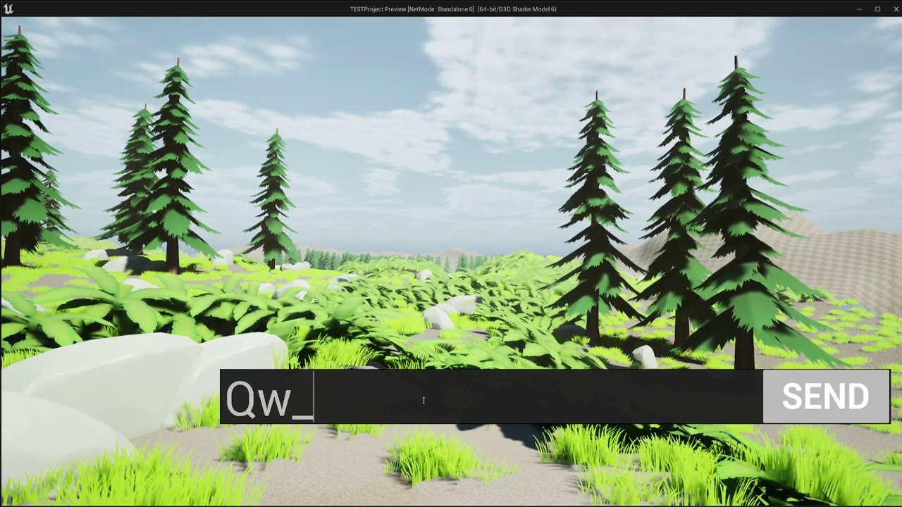
pyautogui.write('r.')
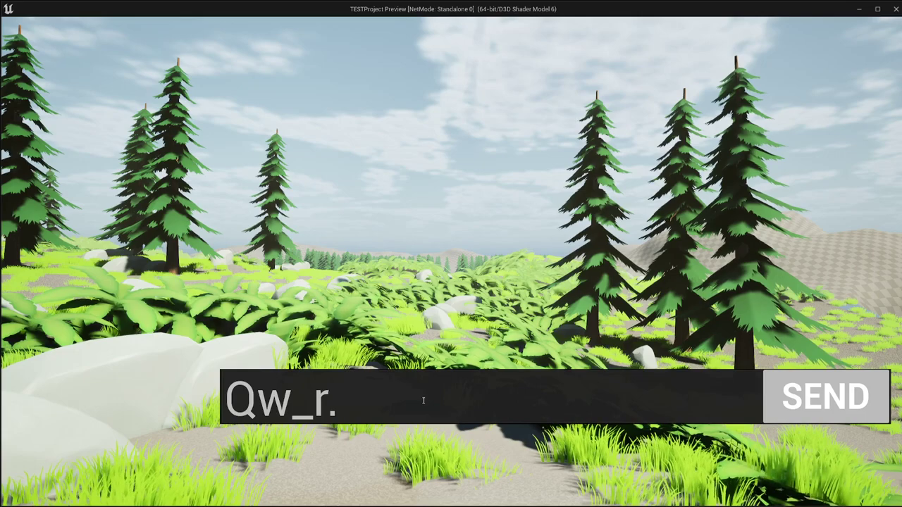
pyautogui.write('Sha')
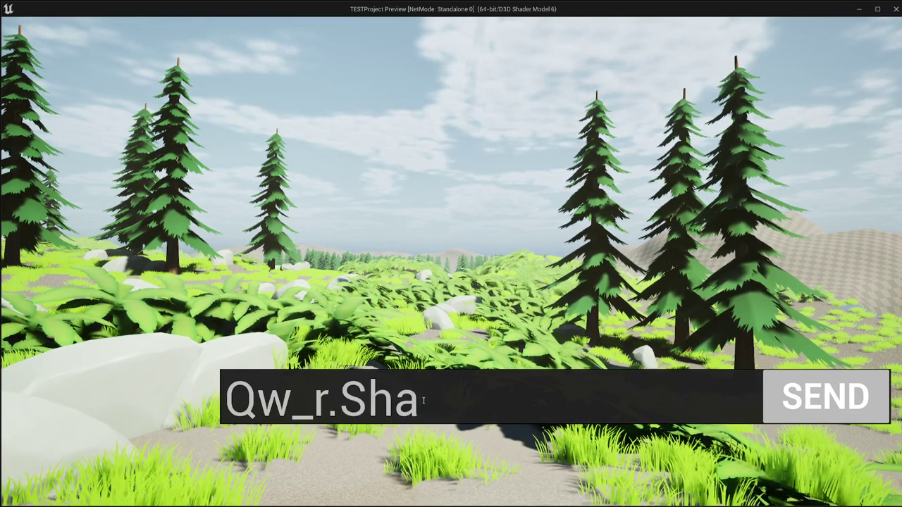
pyautogui.write('dow')
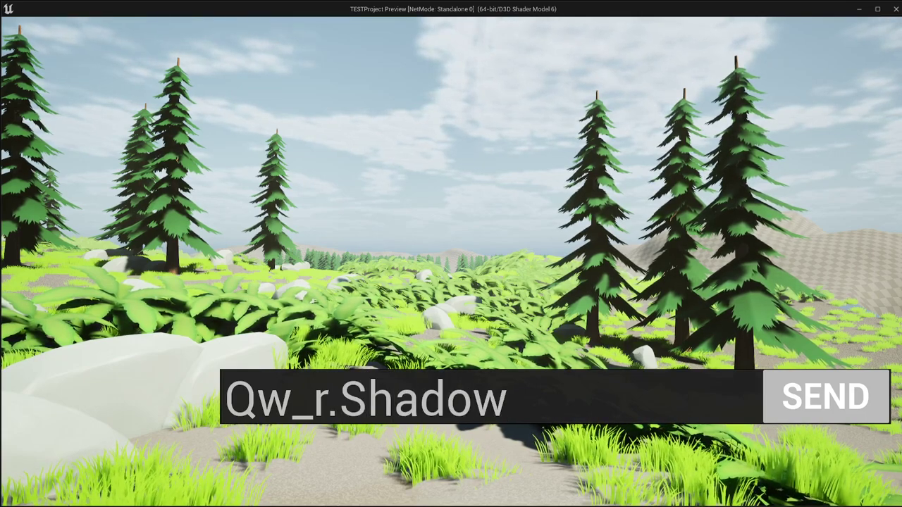
pyautogui.write('Qua')
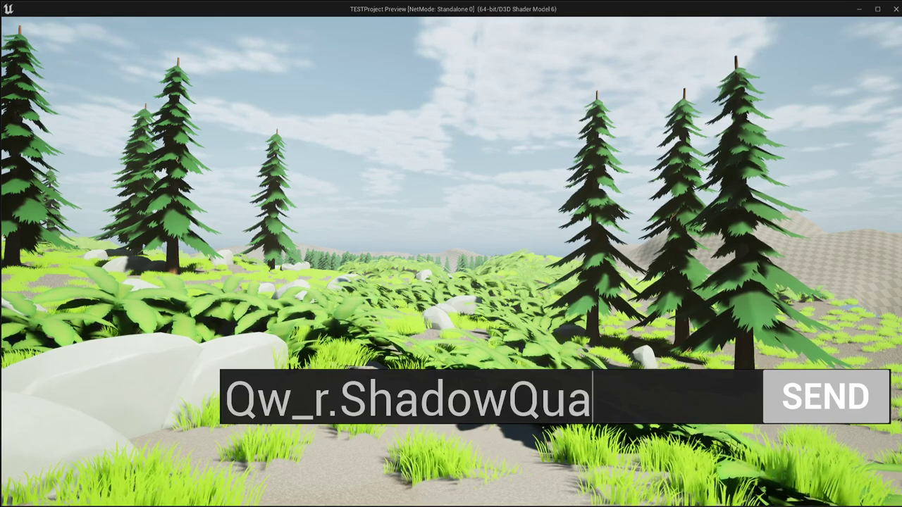
pyautogui.write('lity ')
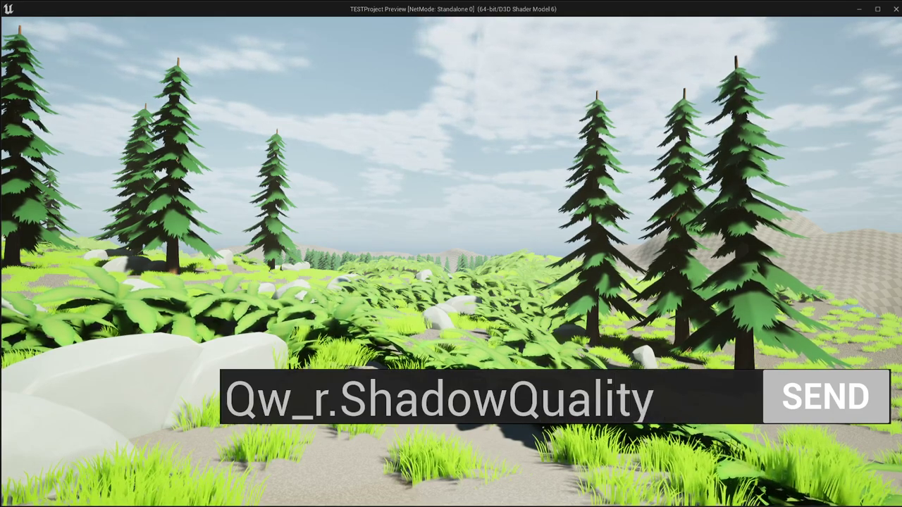
pyautogui.write('1')
pyautogui.press('BackSpace')
pyautogui.write('0')
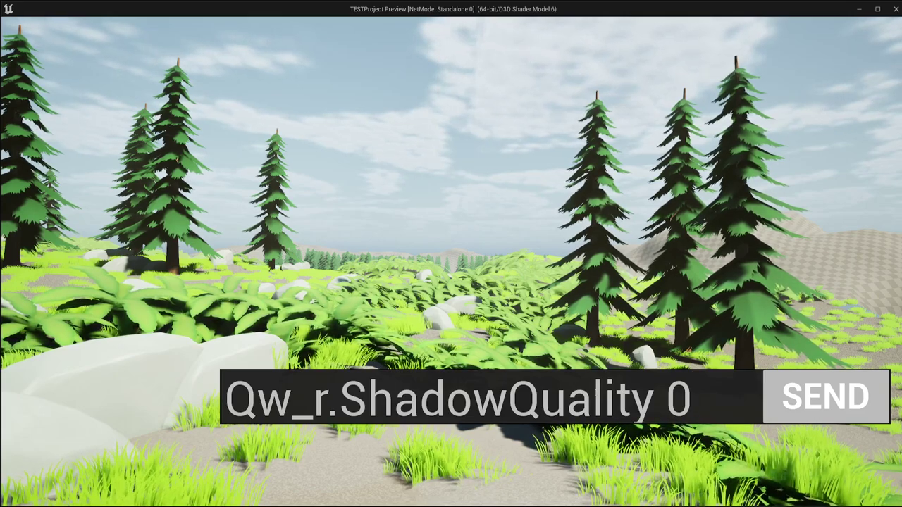
pyautogui.click(816, 396)
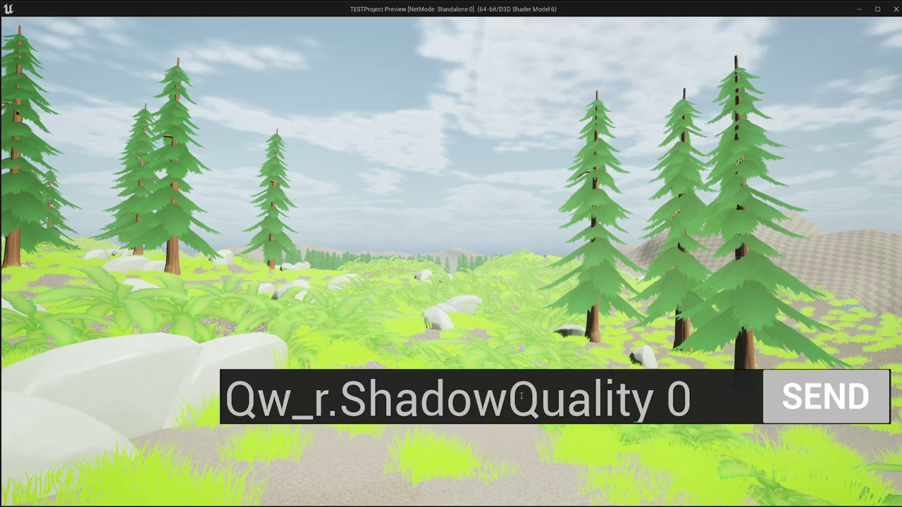
# Highlight the Qw_ prefix and then the r.ShadowQuality console command after it
pyautogui.moveTo(336, 400)
pyautogui.mouseDown()
pyautogui.moveTo(268, 398)
pyautogui.moveTo(328, 388)
pyautogui.moveTo(307, 394)
pyautogui.mouseUp()
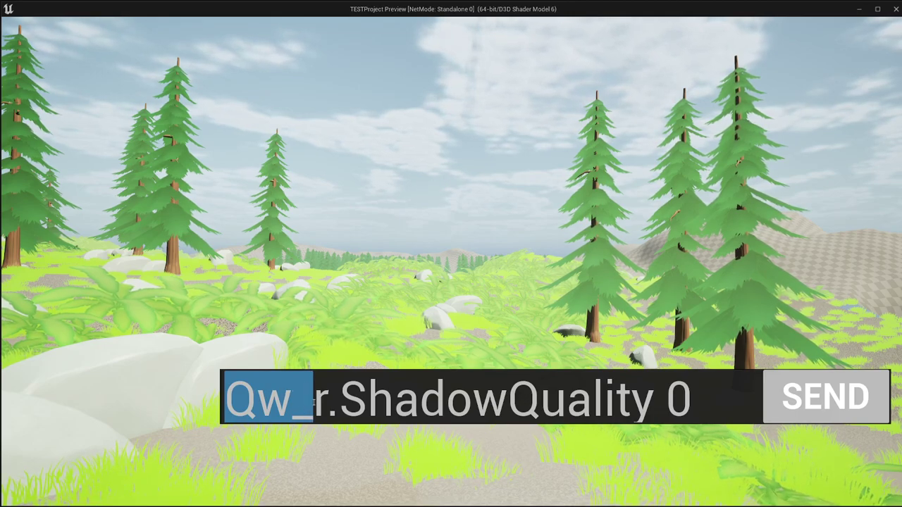
pyautogui.moveTo(304, 409)
pyautogui.mouseDown()
pyautogui.moveTo(255, 395)
pyautogui.moveTo(224, 399)
pyautogui.mouseUp()
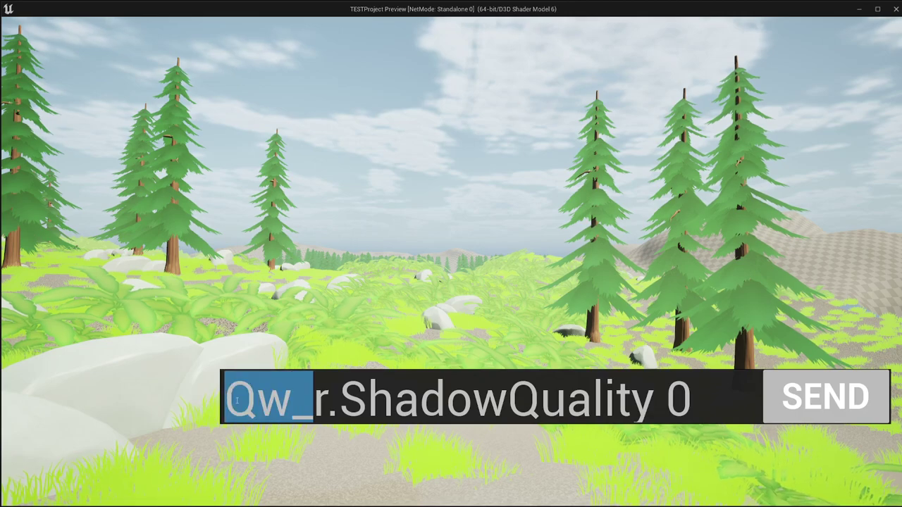
pyautogui.moveTo(313, 399); pyautogui.dragTo(693, 400)
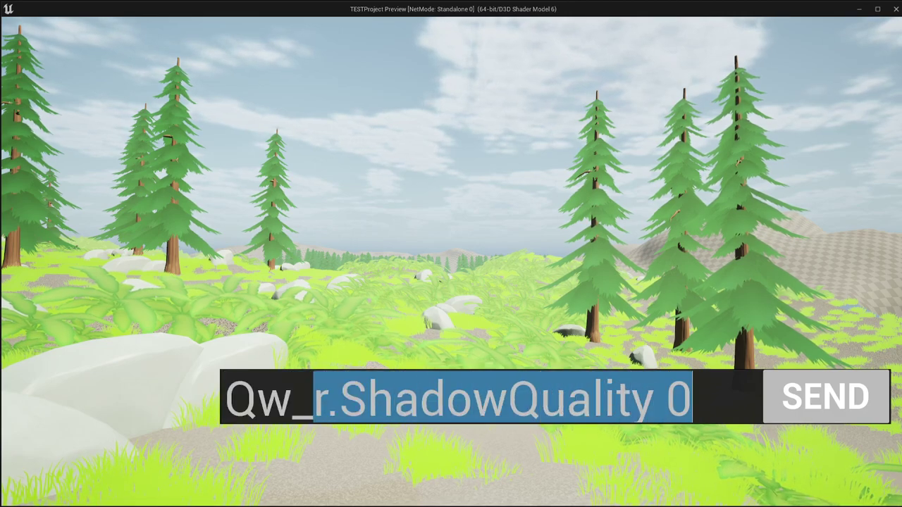
# Change the command's value from 0 to 3
pyautogui.click(687, 399)
pyautogui.doubleClick(680, 398)
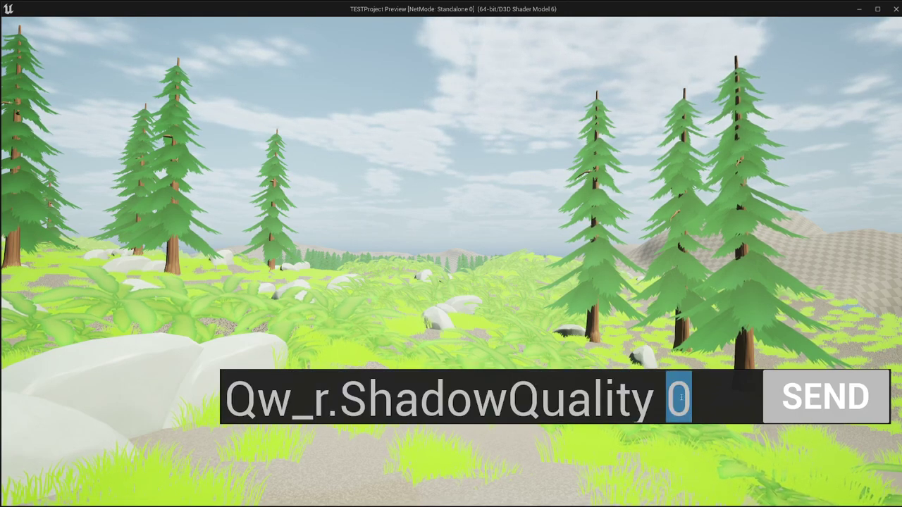
pyautogui.write('3')
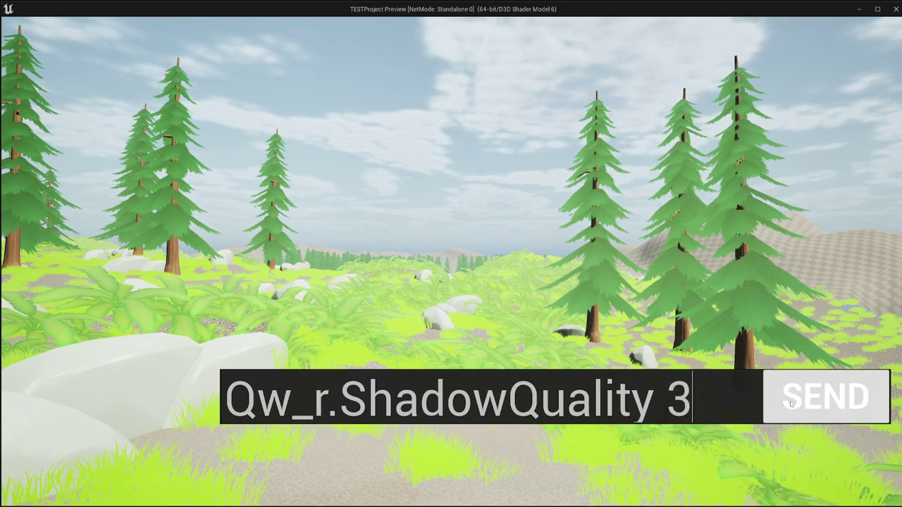
# Send the shadow quality command with values 3, 2 and 1 in turn
pyautogui.click(820, 395)
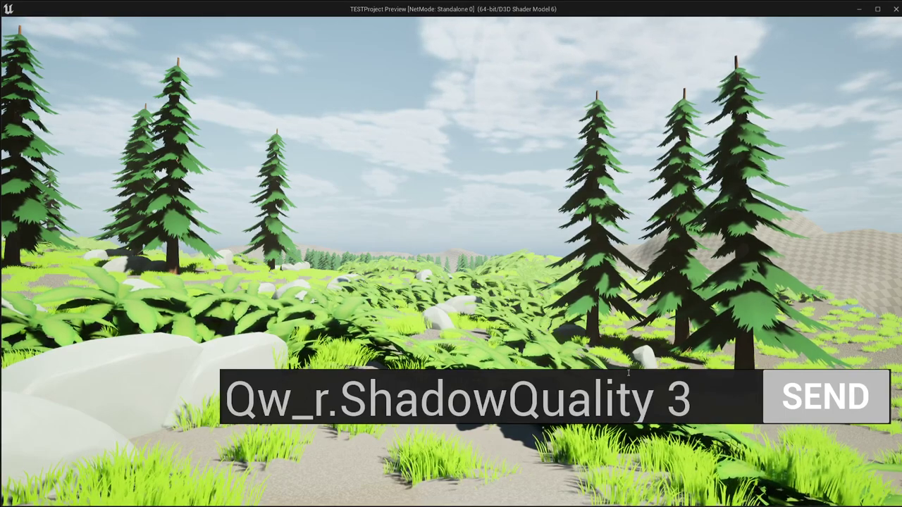
pyautogui.doubleClick(679, 396)
pyautogui.write('2')
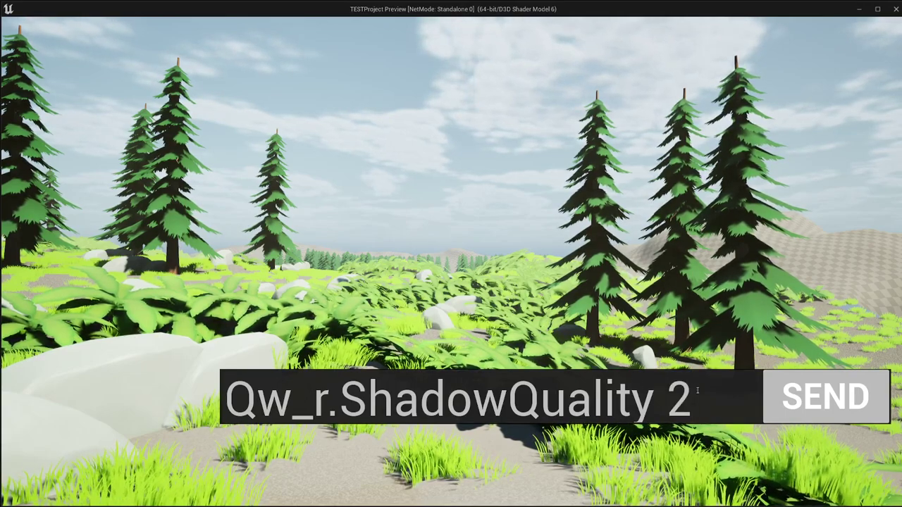
pyautogui.click(821, 396)
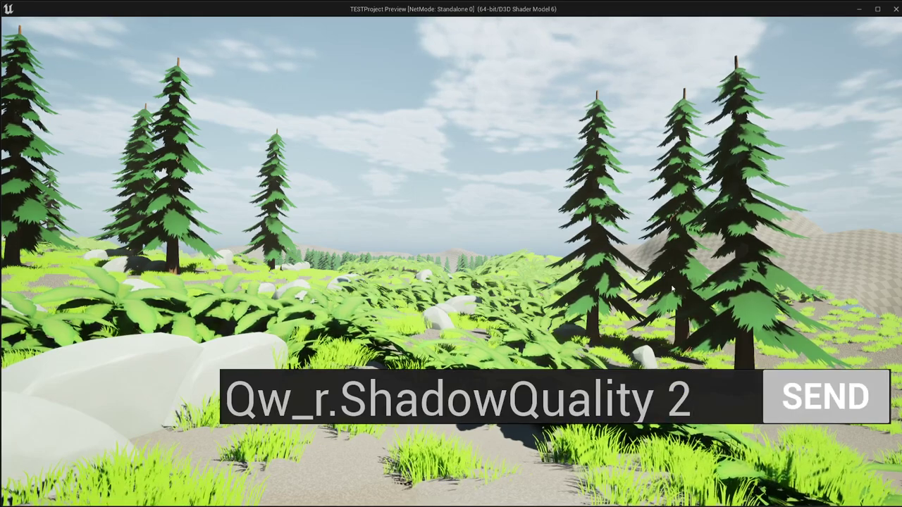
pyautogui.doubleClick(693, 392)
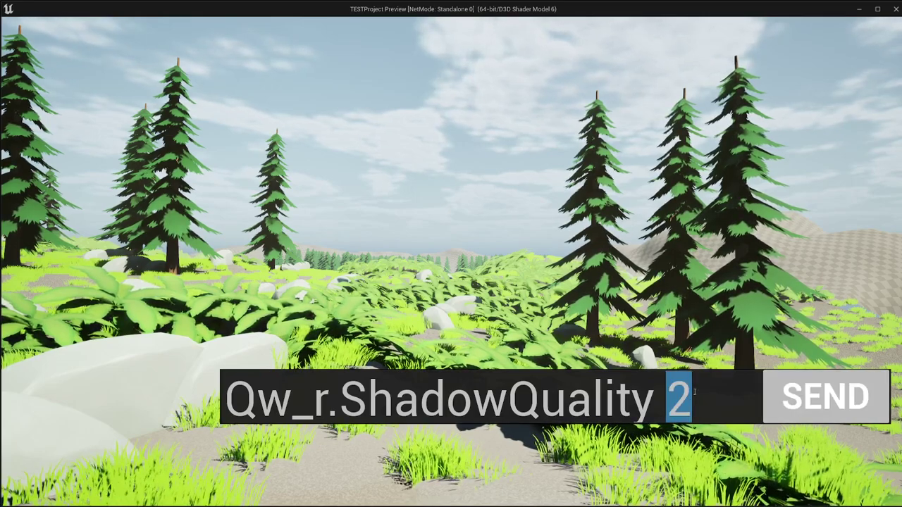
pyautogui.write('1')
pyautogui.click(799, 407)
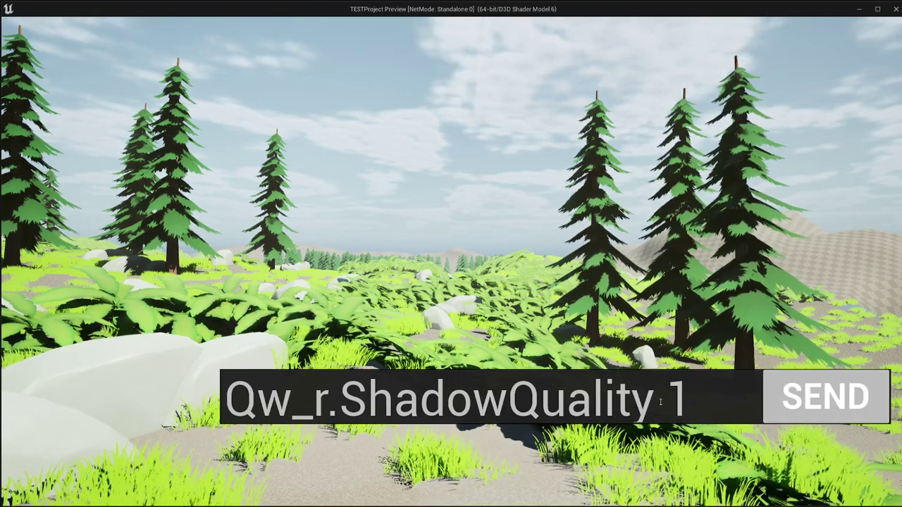
# Set the value back to 3, send it, and stop the game preview
pyautogui.doubleClick(684, 393)
pyautogui.write('2')
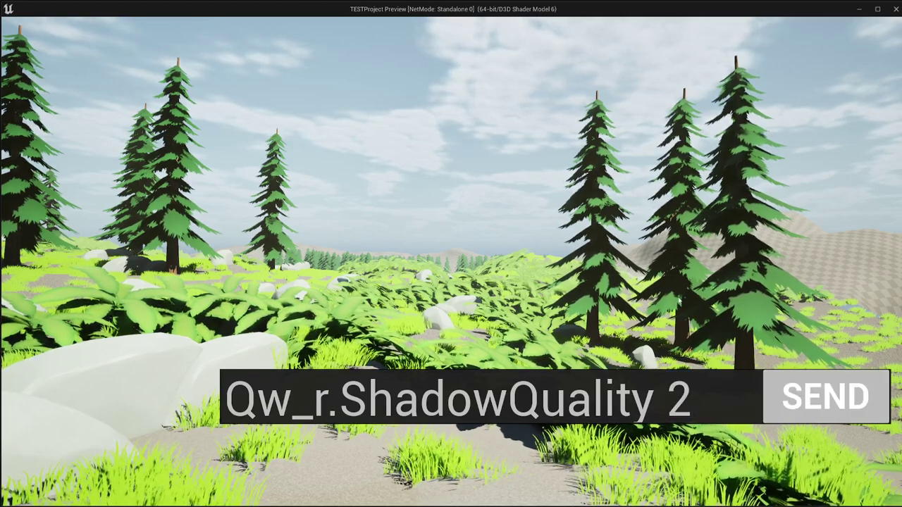
pyautogui.doubleClick(687, 393)
pyautogui.write('3')
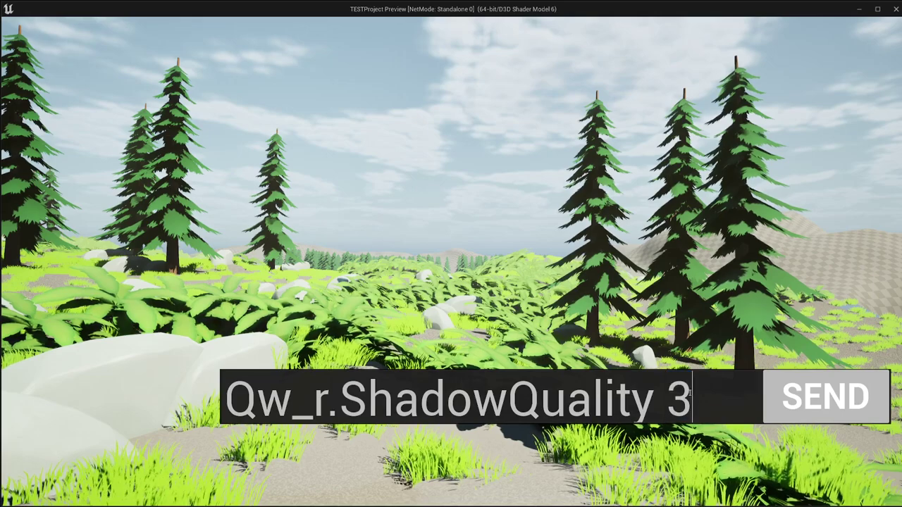
pyautogui.click(779, 386)
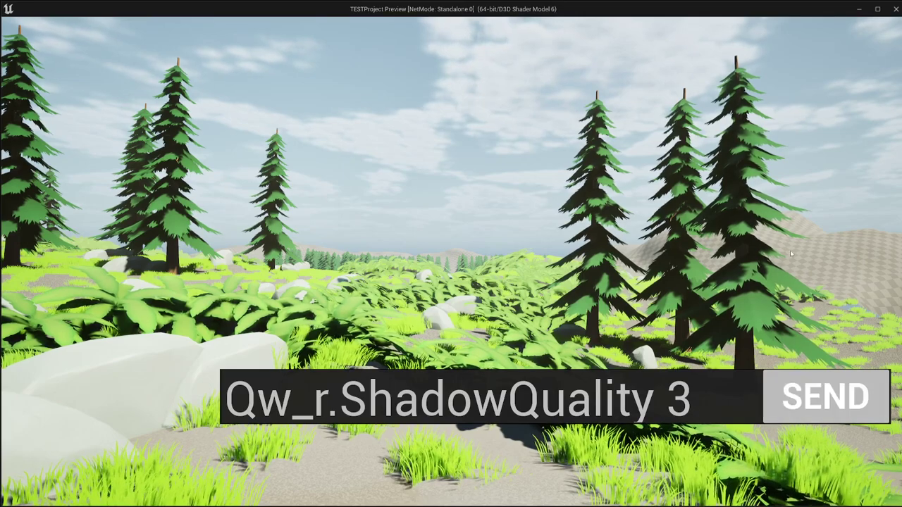
pyautogui.press('Escape')
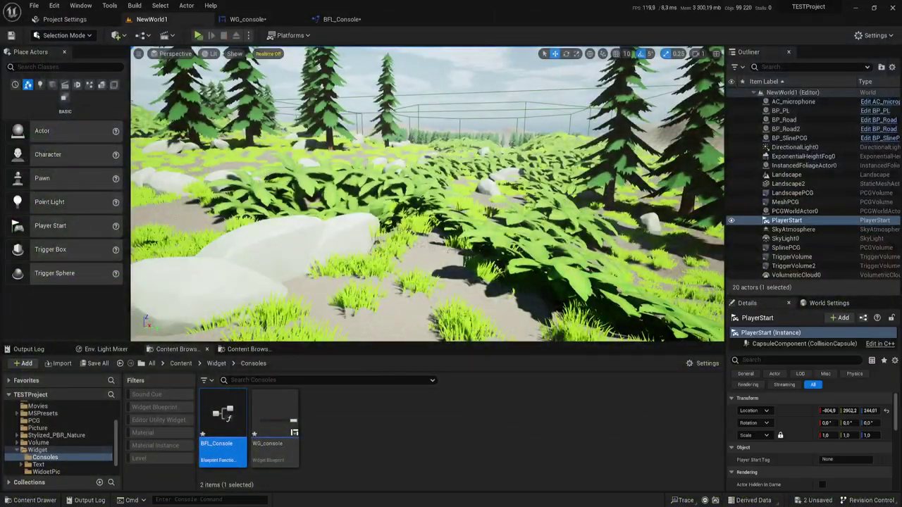
pyautogui.click(247, 19)
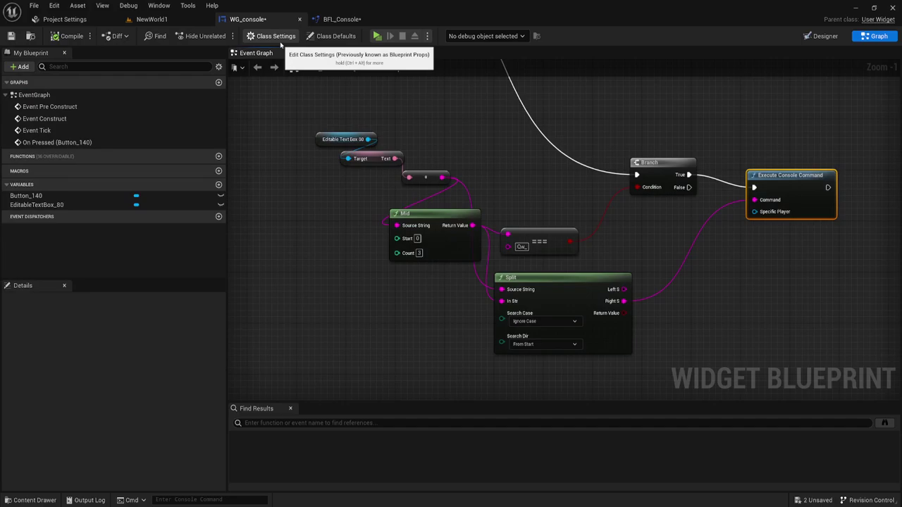
pyautogui.moveTo(348, 94); pyautogui.dragTo(485, 196, button='right')
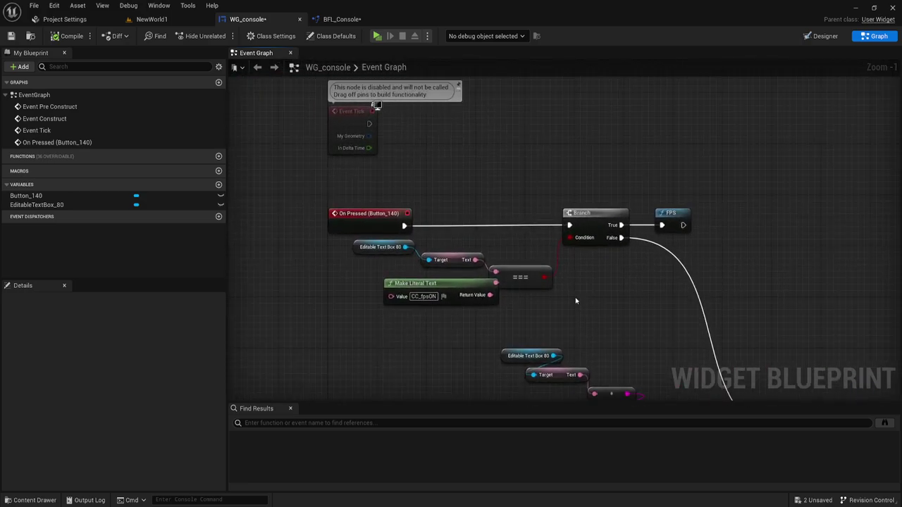
pyautogui.moveTo(484, 195); pyautogui.dragTo(460, 206, button='right')
pyautogui.click(150, 19)
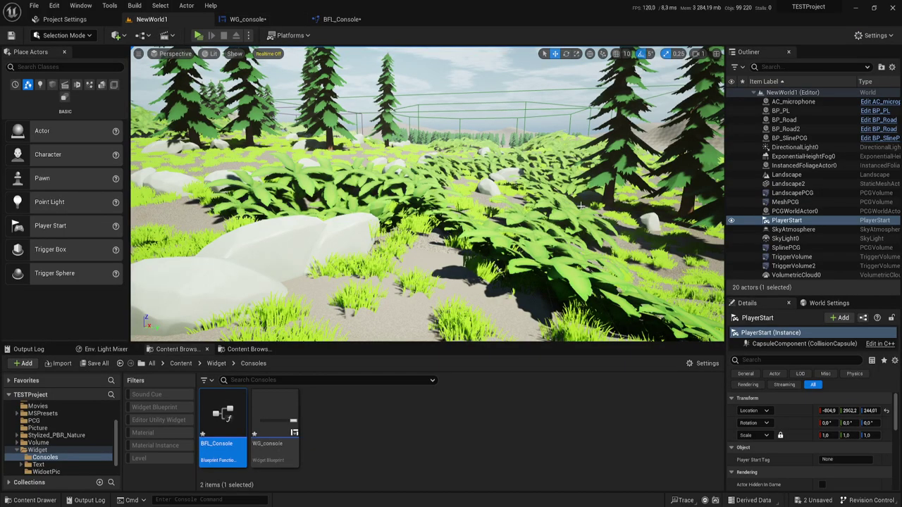